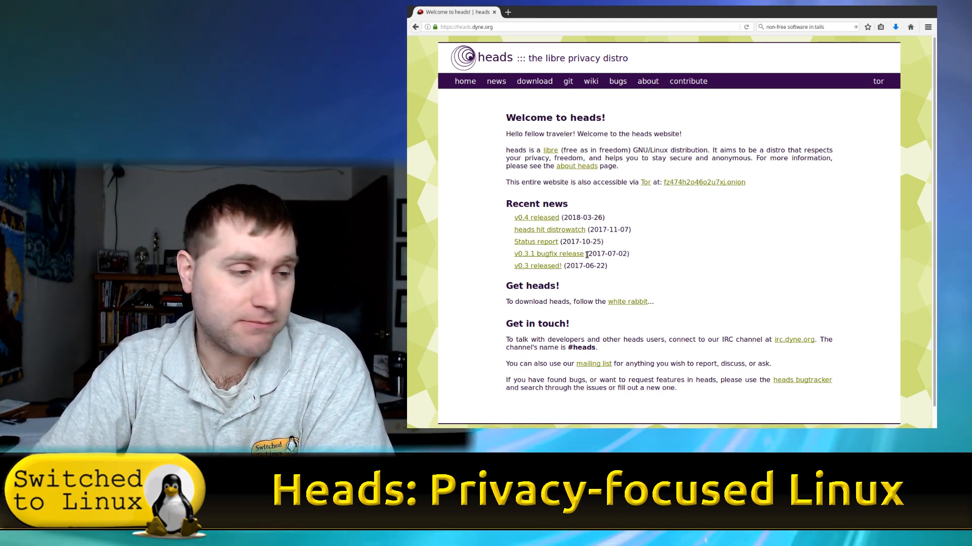
Open the About heads page from the heads nav bar
{"action": "scroll", "coordinate": [759, 213], "scroll_direction": "down", "scroll_amount": 1}
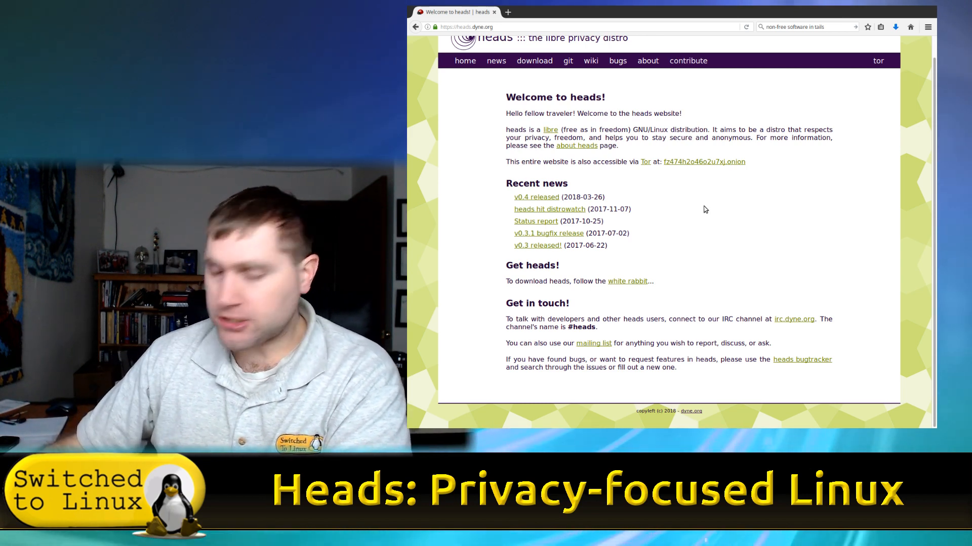
{"action": "scroll", "coordinate": [496, 92], "scroll_direction": "up", "scroll_amount": 1}
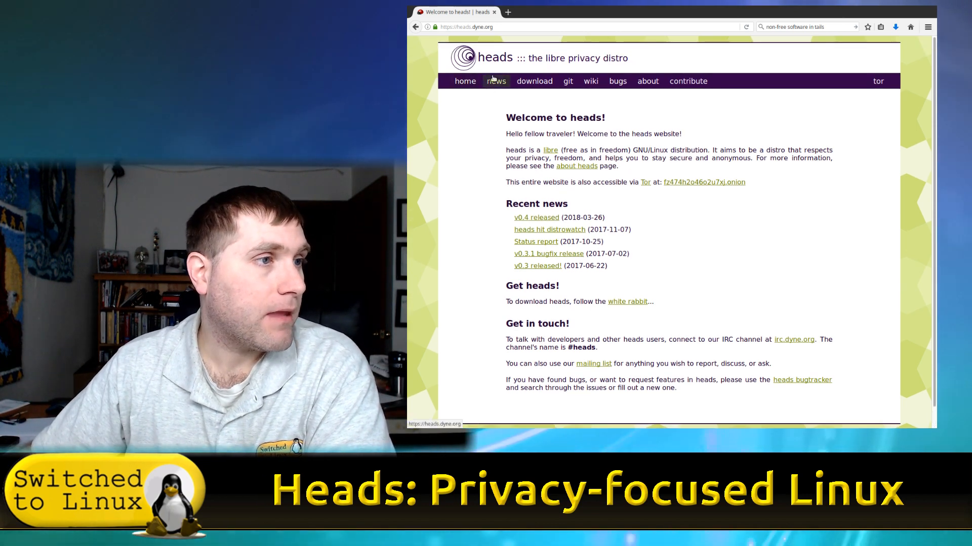
{"action": "left_click", "coordinate": [650, 83]}
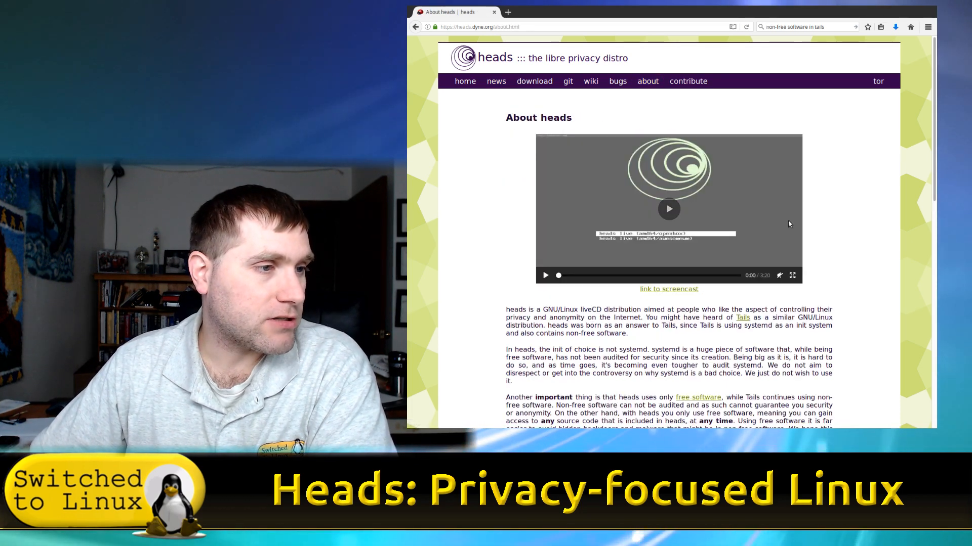
Scroll the About page and open the Tails website in a background tab
{"action": "scroll", "coordinate": [812, 184], "scroll_direction": "down", "scroll_amount": 3}
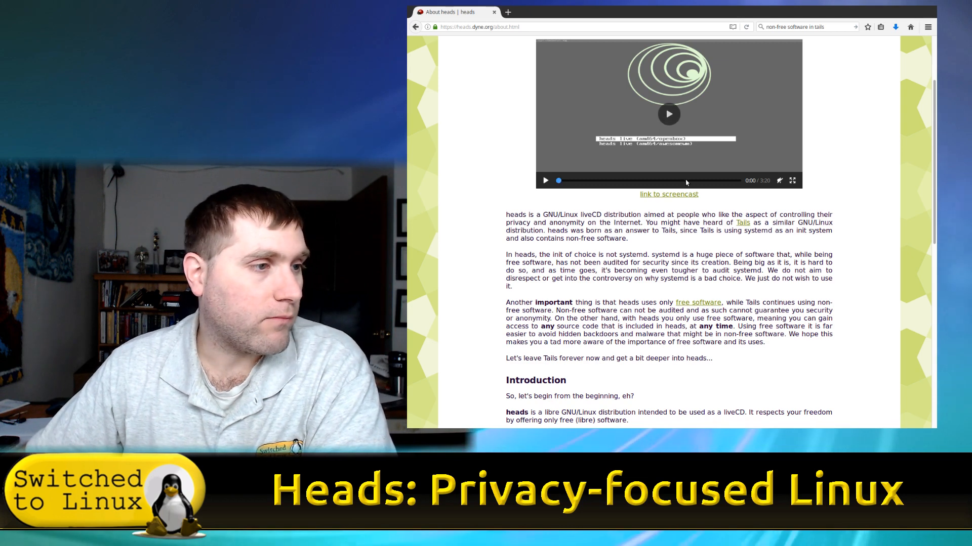
{"action": "scroll", "coordinate": [686, 182], "scroll_direction": "down", "scroll_amount": 2}
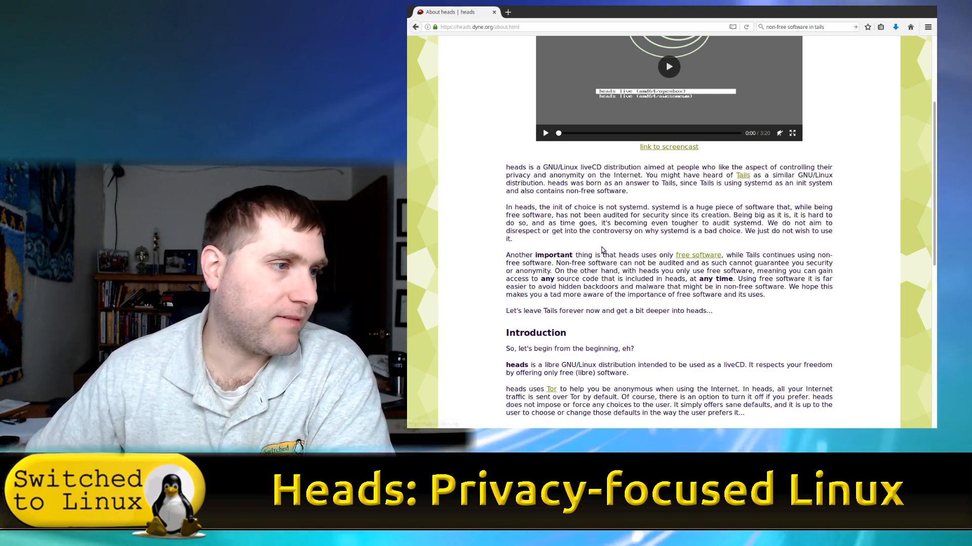
{"action": "middle_click", "coordinate": [743, 175]}
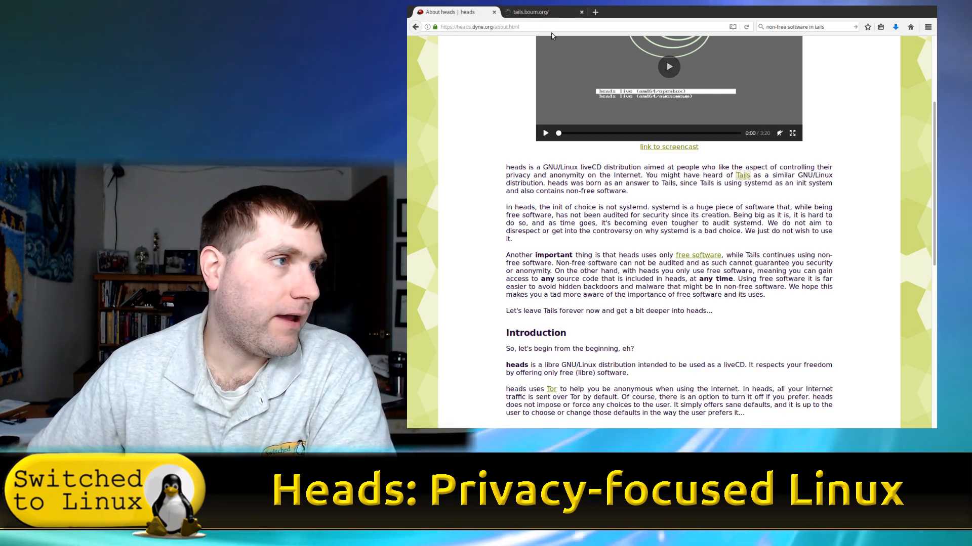
{"action": "left_click", "coordinate": [529, 11]}
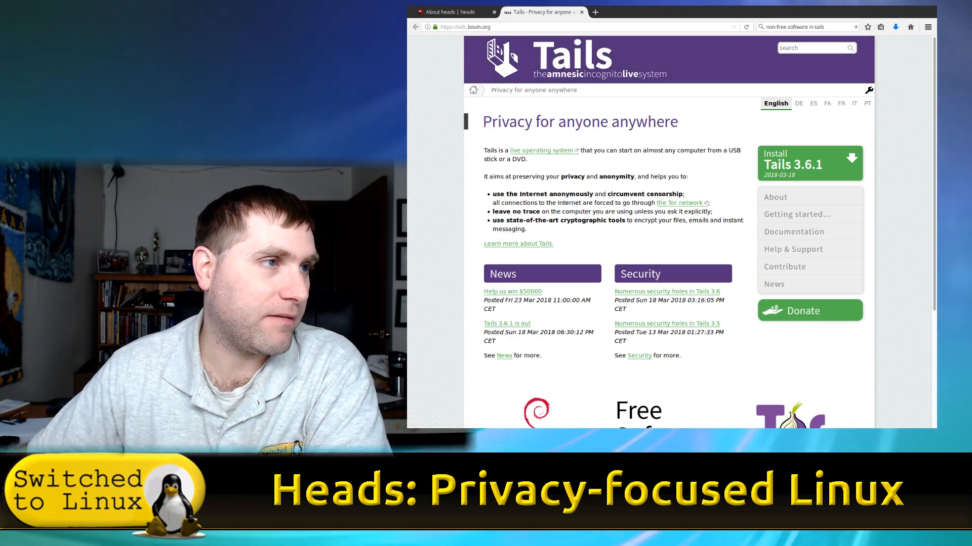
{"action": "left_click", "coordinate": [453, 12]}
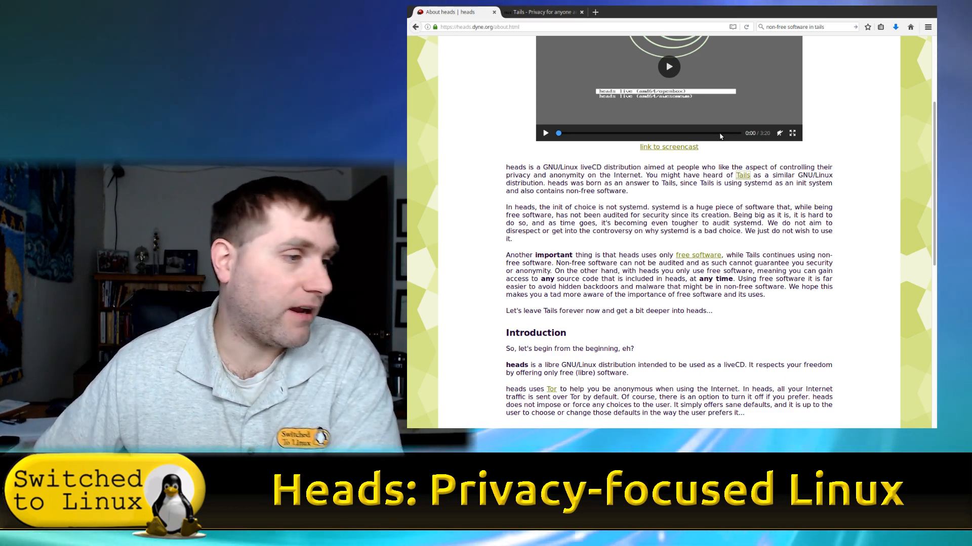
{"action": "scroll", "coordinate": [770, 244], "scroll_direction": "down", "scroll_amount": 3}
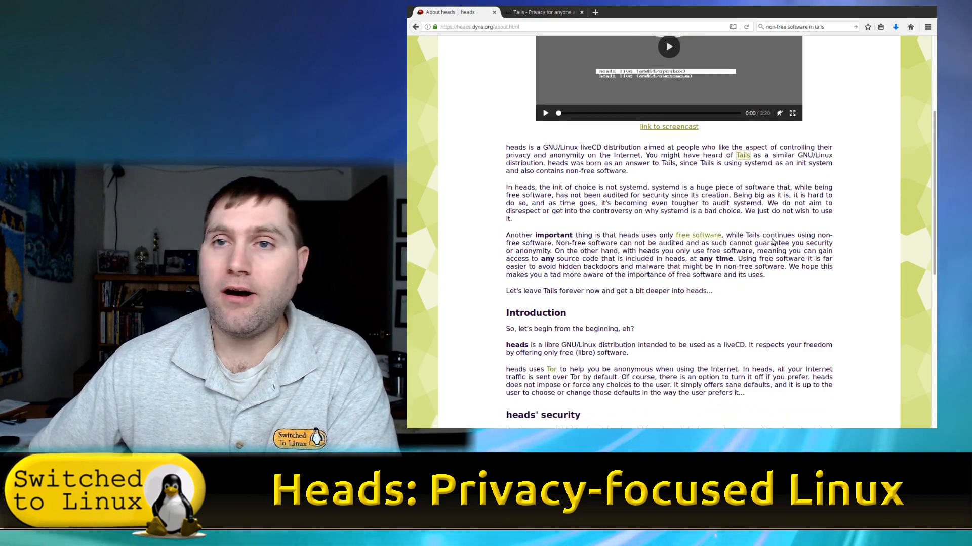
{"action": "scroll", "coordinate": [773, 240], "scroll_direction": "down", "scroll_amount": 1}
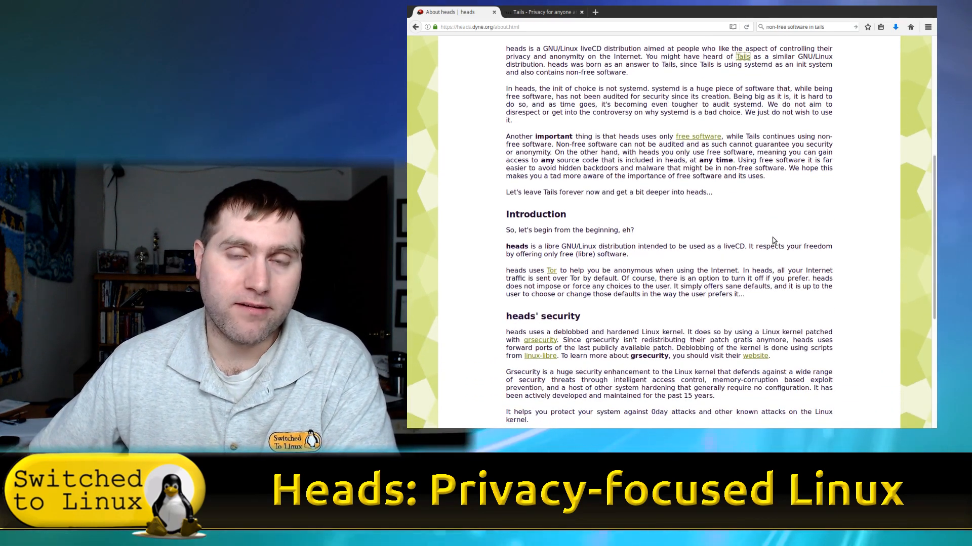
{"action": "scroll", "coordinate": [772, 237], "scroll_direction": "down", "scroll_amount": 1}
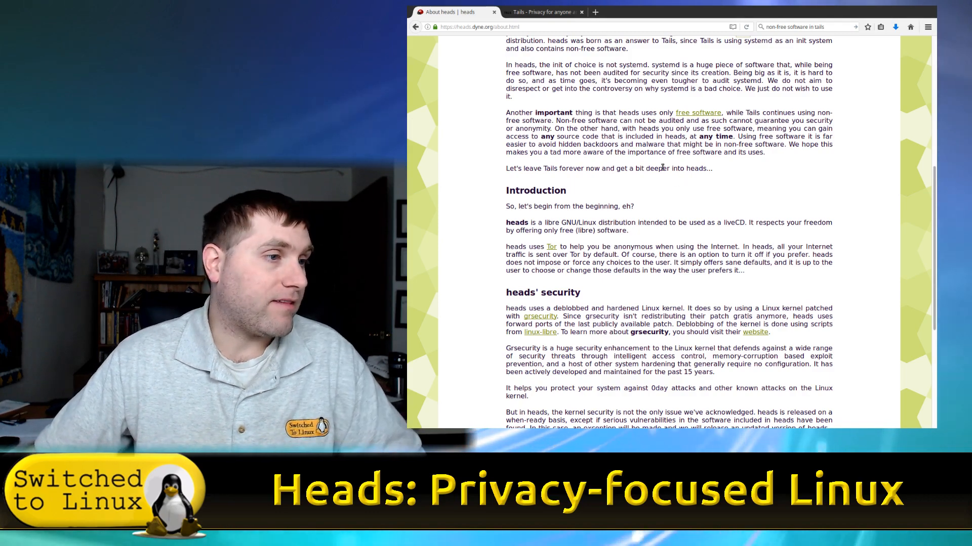
{"action": "scroll", "coordinate": [666, 163], "scroll_direction": "down", "scroll_amount": 5}
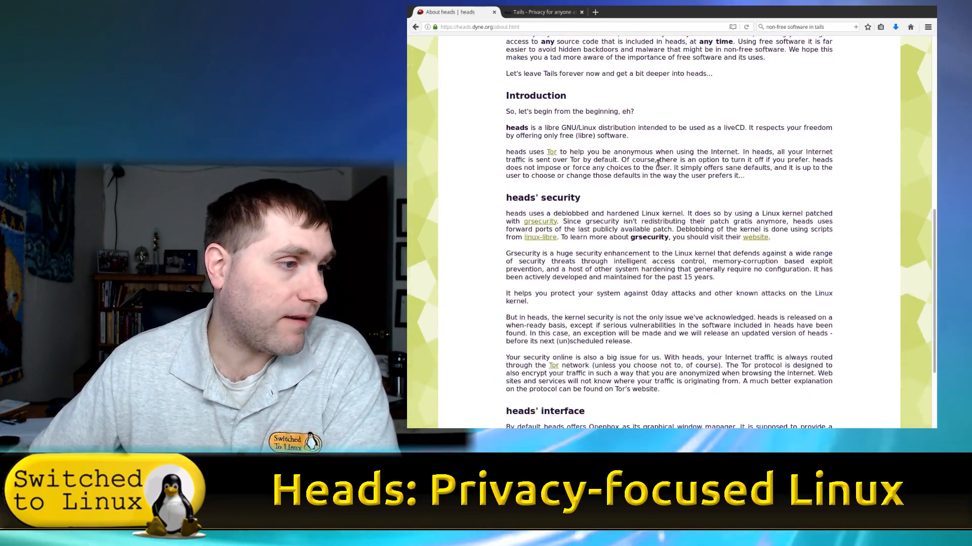
{"action": "scroll", "coordinate": [754, 160], "scroll_direction": "down", "scroll_amount": 1}
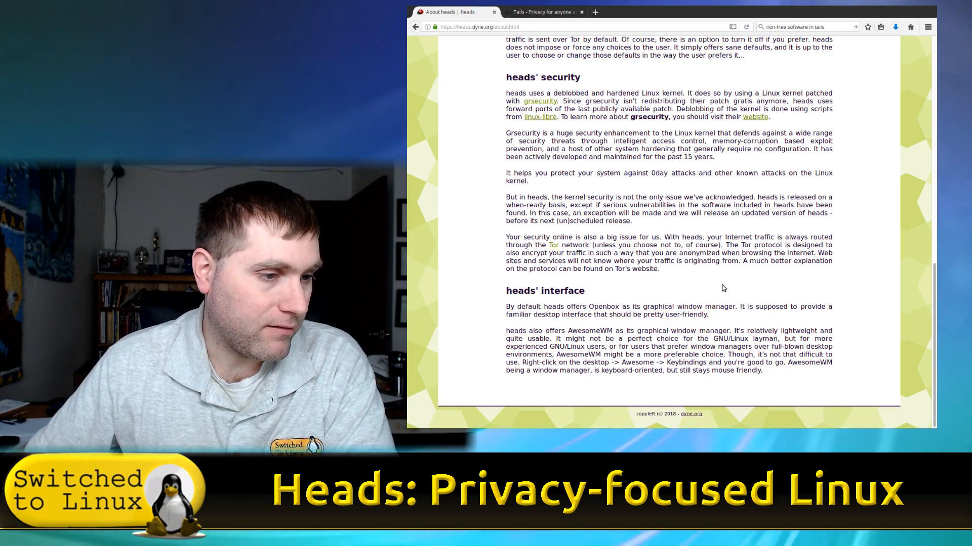
{"action": "scroll", "coordinate": [721, 285], "scroll_direction": "up", "scroll_amount": 10}
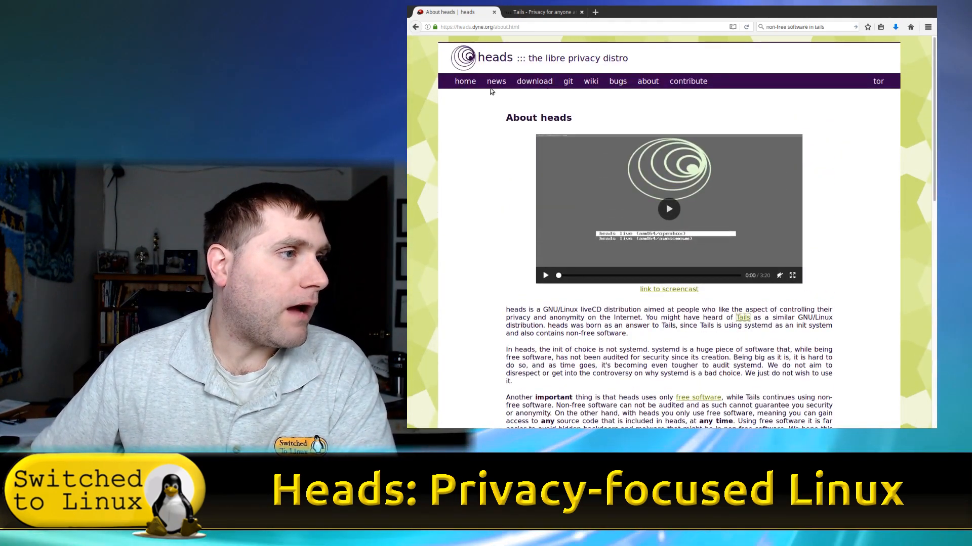
Go via the heads news archives to the GitHub headslive/bugtracker page and skim it
{"action": "left_click", "coordinate": [496, 82]}
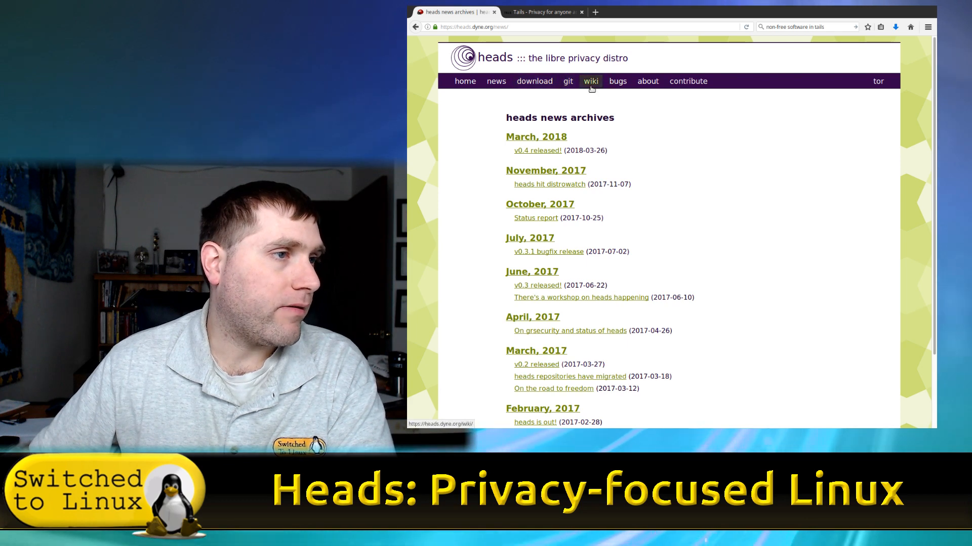
{"action": "left_click", "coordinate": [611, 82]}
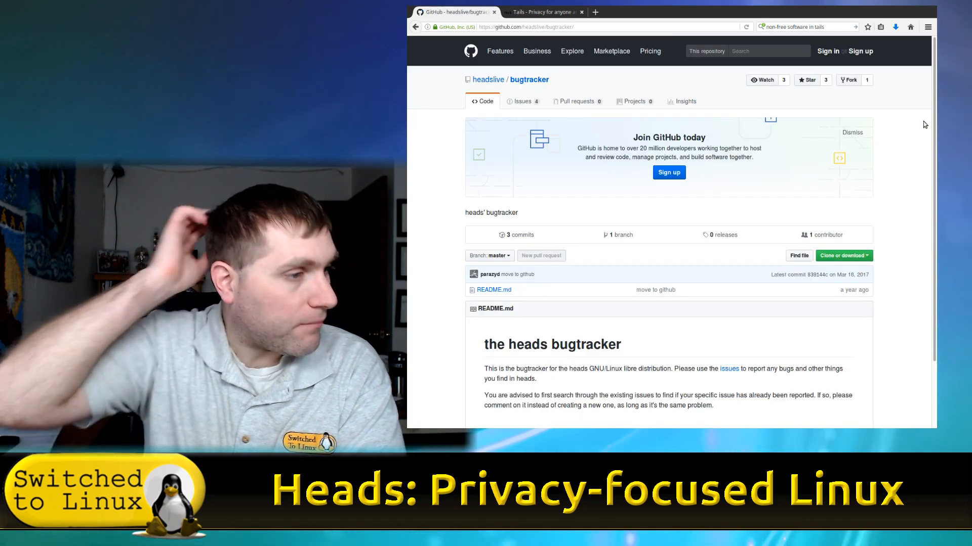
{"action": "scroll", "coordinate": [751, 199], "scroll_direction": "down", "scroll_amount": 3}
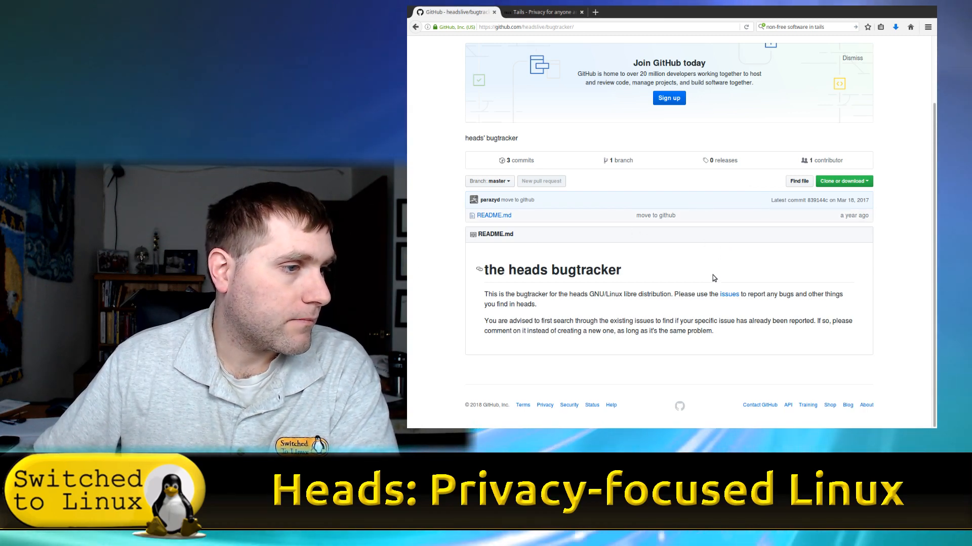
{"action": "scroll", "coordinate": [784, 217], "scroll_direction": "up", "scroll_amount": 3}
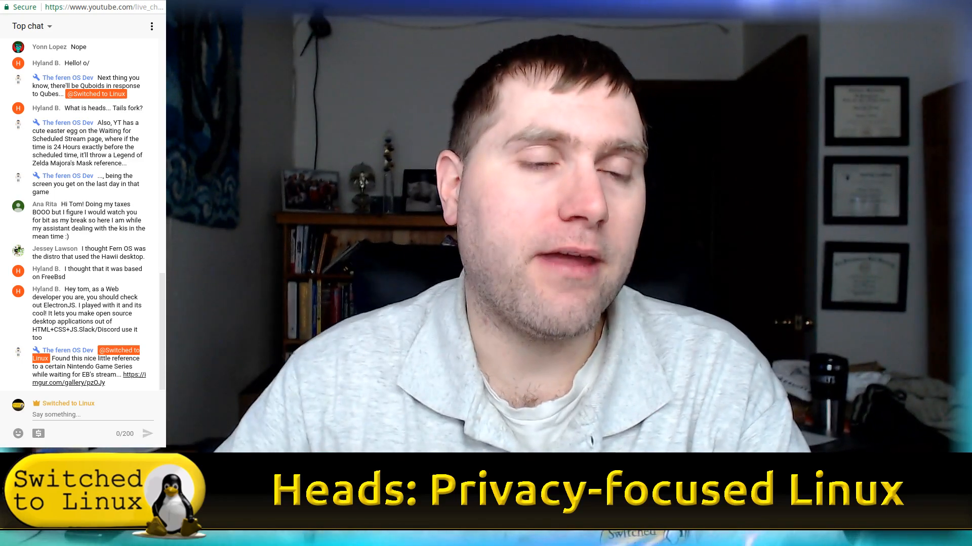
{"action": "scroll", "coordinate": [101, 125], "scroll_direction": "up", "scroll_amount": 5}
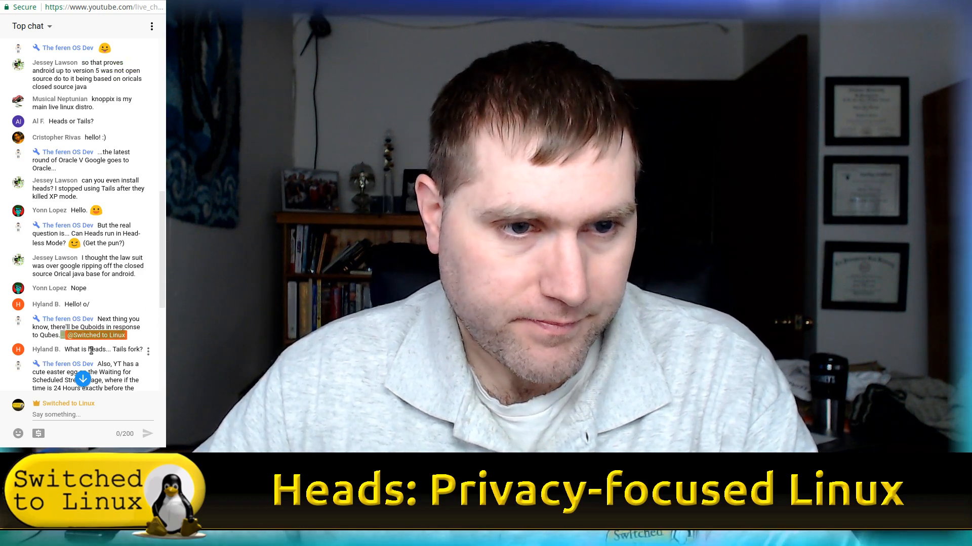
{"action": "scroll", "coordinate": [102, 354], "scroll_direction": "down", "scroll_amount": 1}
{"action": "left_click_drag", "start_coordinate": [127, 343], "coordinate": [110, 318]}
{"action": "scroll", "coordinate": [121, 316], "scroll_direction": "down", "scroll_amount": 3}
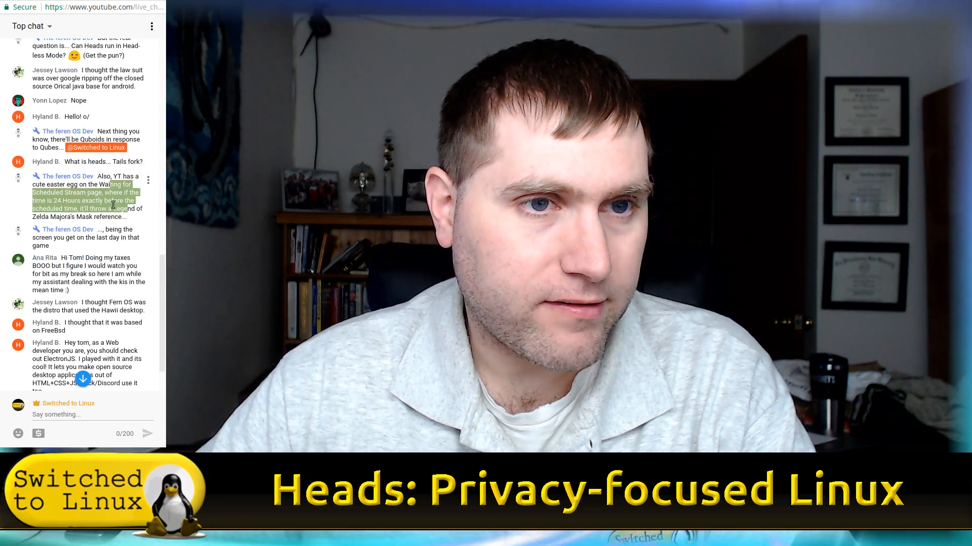
{"action": "left_click", "coordinate": [110, 199]}
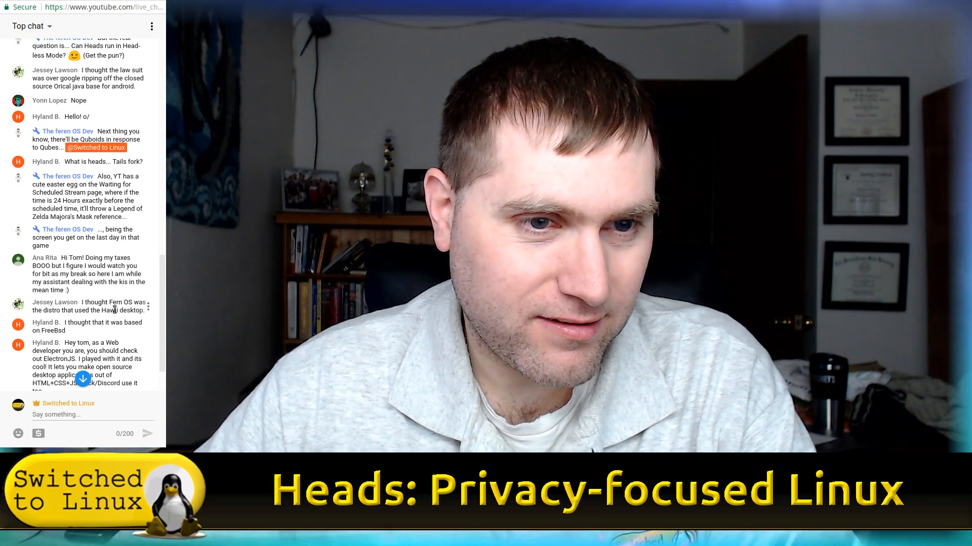
{"action": "scroll", "coordinate": [141, 311], "scroll_direction": "down", "scroll_amount": 3}
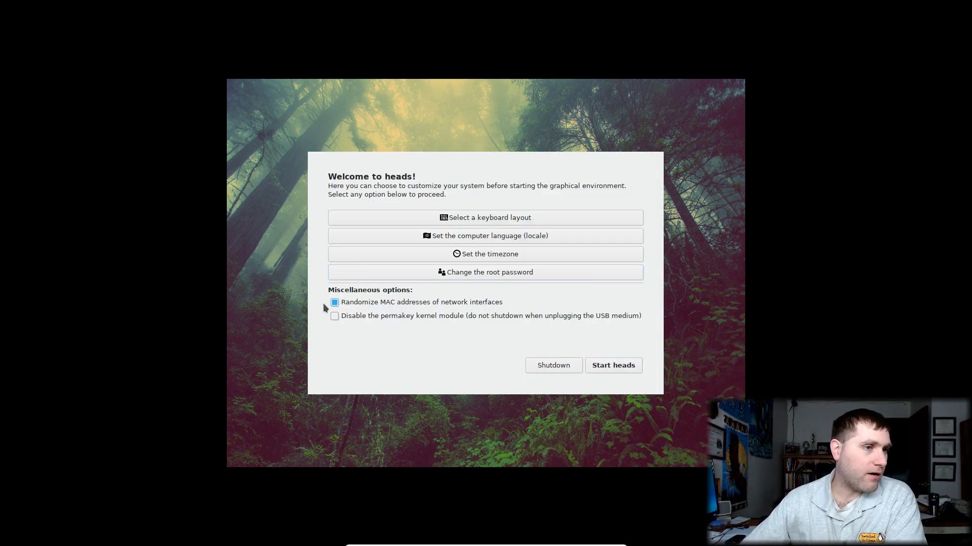
Choose 'us English (US)' from the keyboard layout list and accept it
{"action": "left_click", "coordinate": [469, 218]}
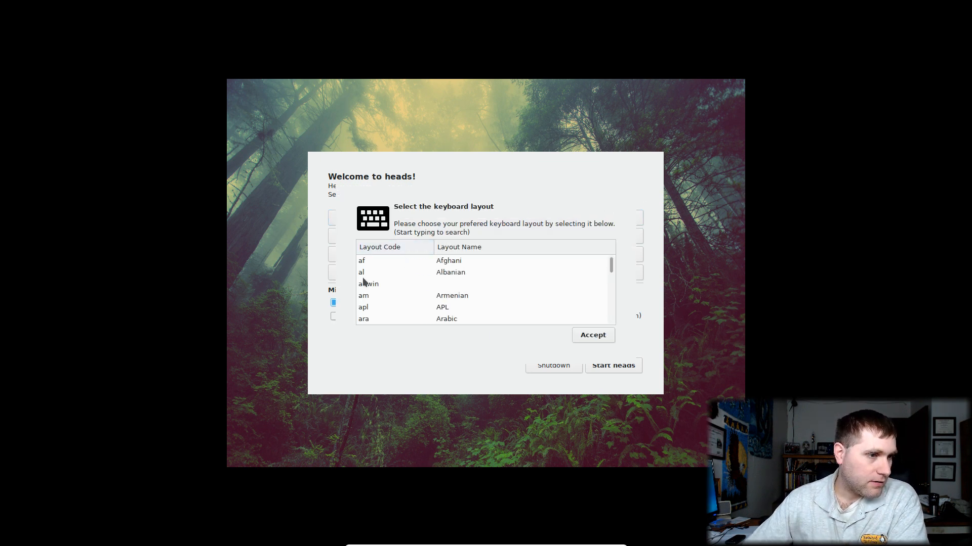
{"action": "scroll", "coordinate": [452, 284], "scroll_direction": "down", "scroll_amount": 2}
{"action": "scroll", "coordinate": [452, 284], "scroll_direction": "down", "scroll_amount": 10}
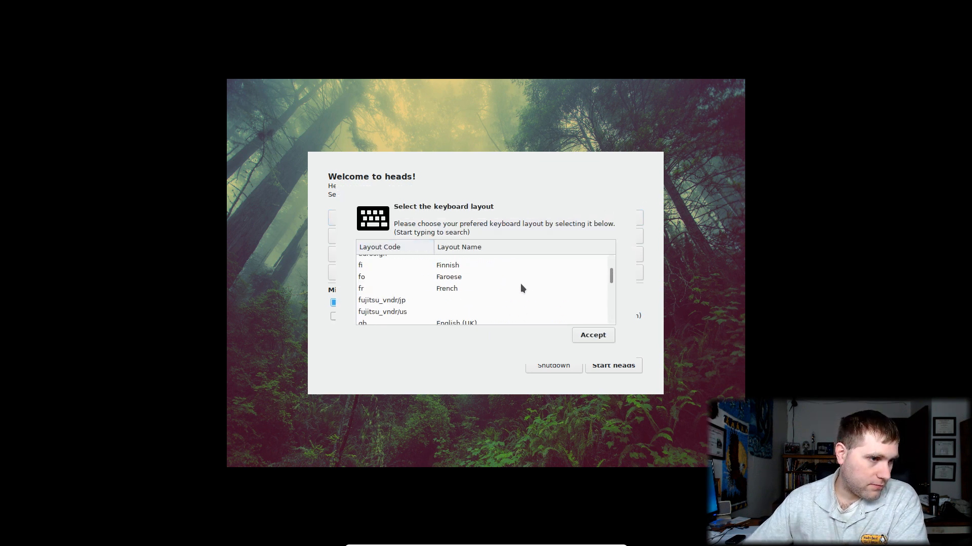
{"action": "scroll", "coordinate": [520, 290], "scroll_direction": "down", "scroll_amount": 8}
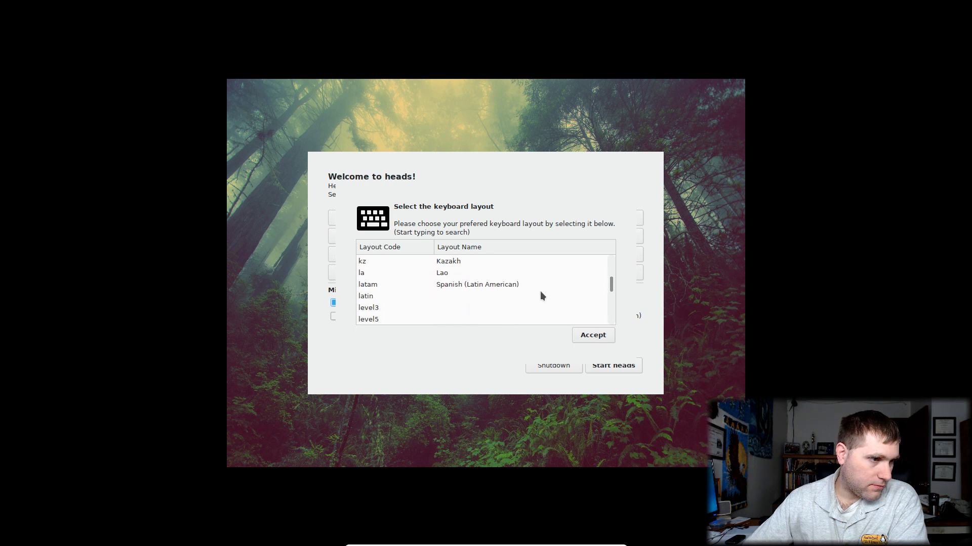
{"action": "scroll", "coordinate": [571, 292], "scroll_direction": "down", "scroll_amount": 8}
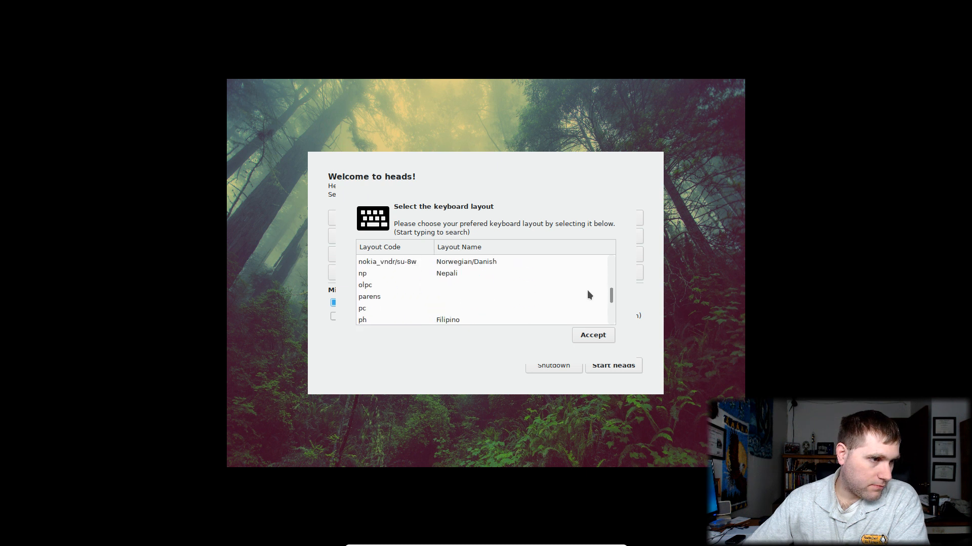
{"action": "scroll", "coordinate": [587, 289], "scroll_direction": "up", "scroll_amount": 1}
{"action": "scroll", "coordinate": [587, 290], "scroll_direction": "down", "scroll_amount": 8}
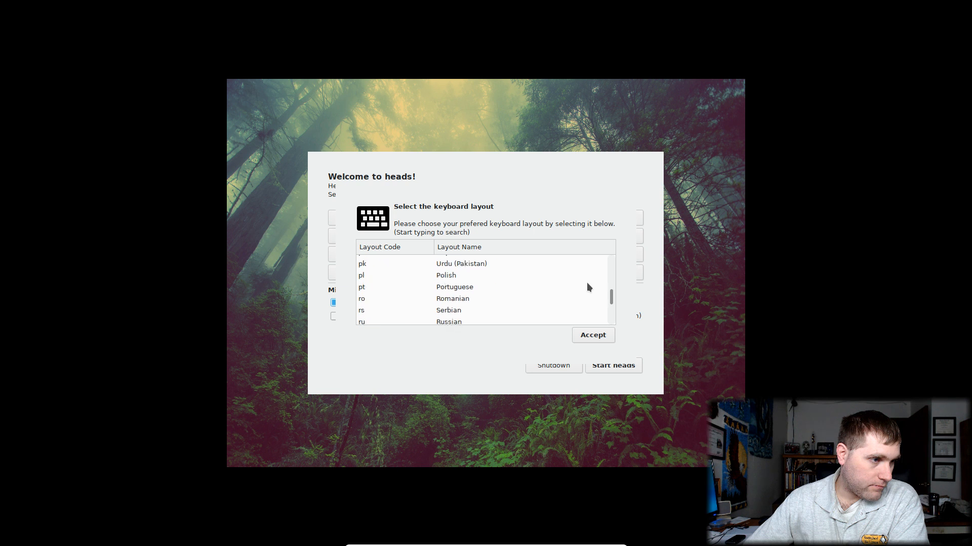
{"action": "scroll", "coordinate": [587, 287], "scroll_direction": "down", "scroll_amount": 10}
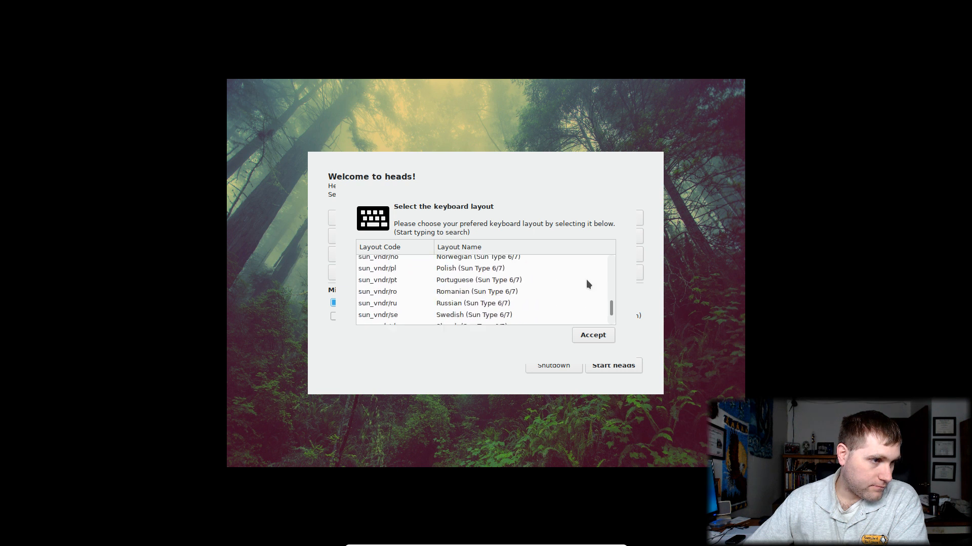
{"action": "scroll", "coordinate": [590, 289], "scroll_direction": "down", "scroll_amount": 5}
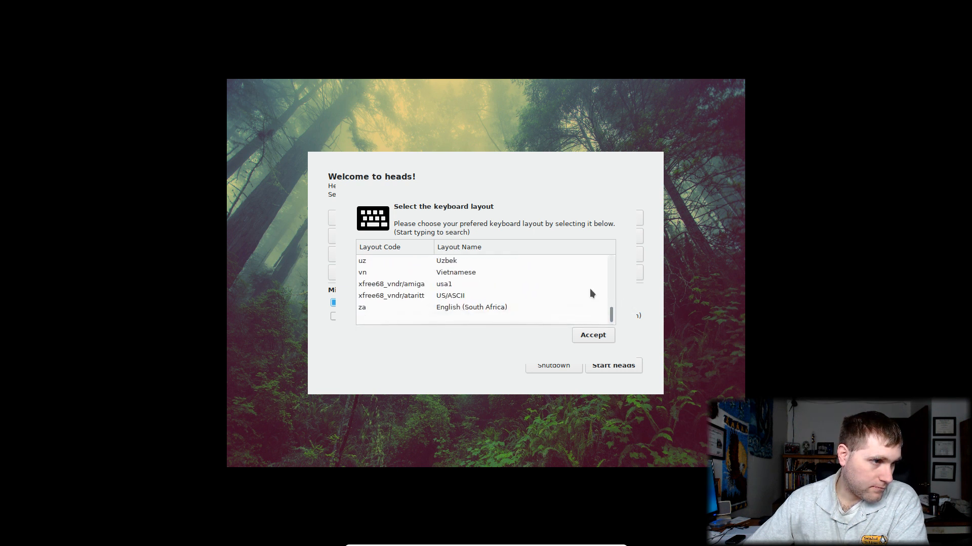
{"action": "left_click", "coordinate": [446, 289]}
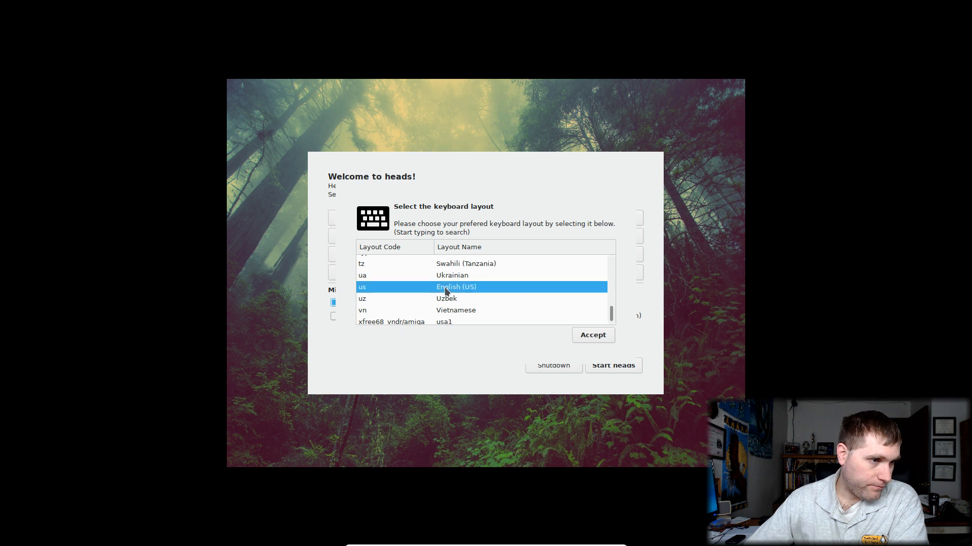
{"action": "left_click", "coordinate": [598, 334]}
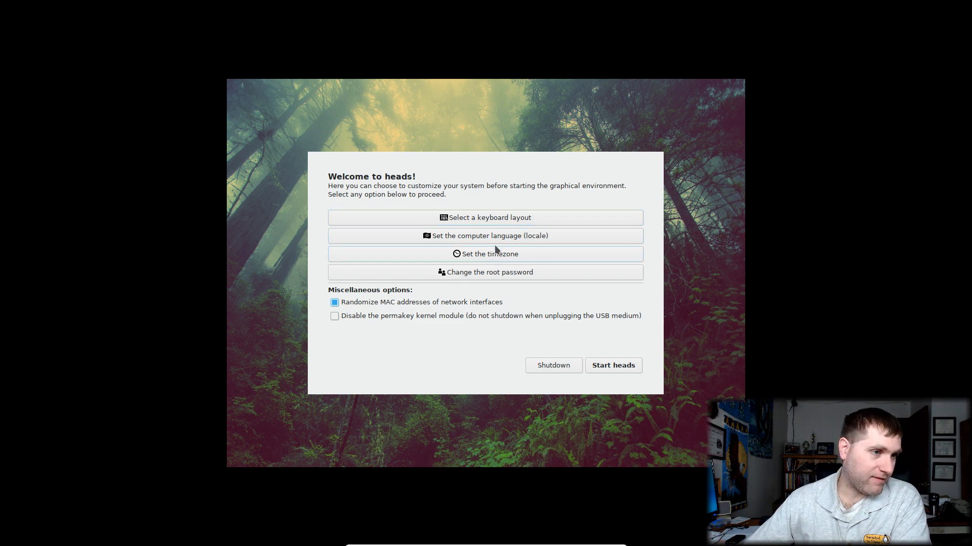
Filter the locale list by 'en', pick en_US.UTF-8 and accept it
{"action": "left_click", "coordinate": [504, 234]}
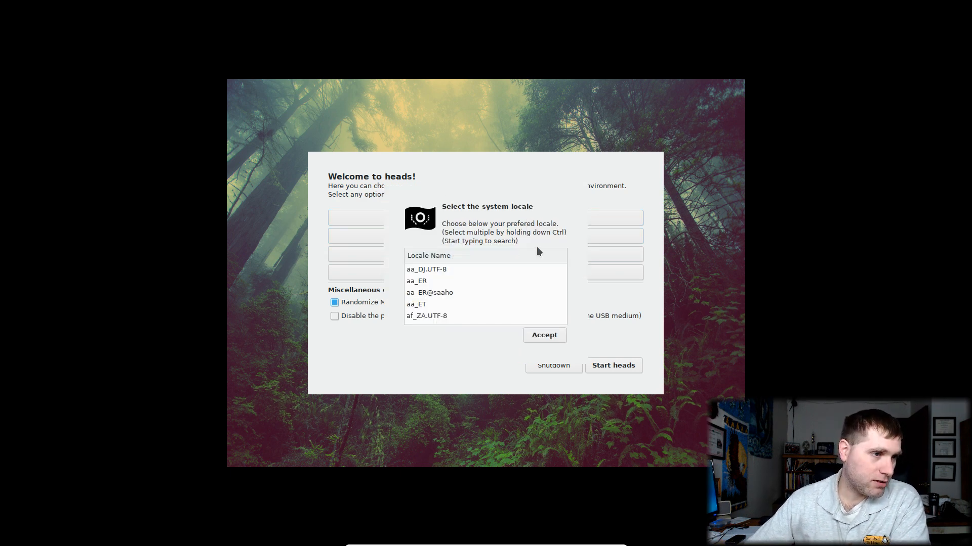
{"action": "scroll", "coordinate": [549, 276], "scroll_direction": "down", "scroll_amount": 2}
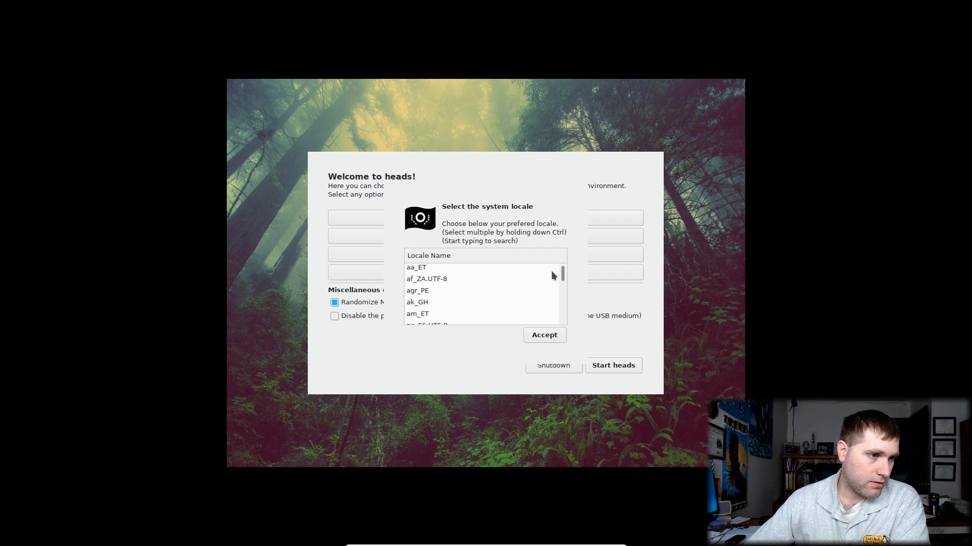
{"action": "type", "text": "e"}
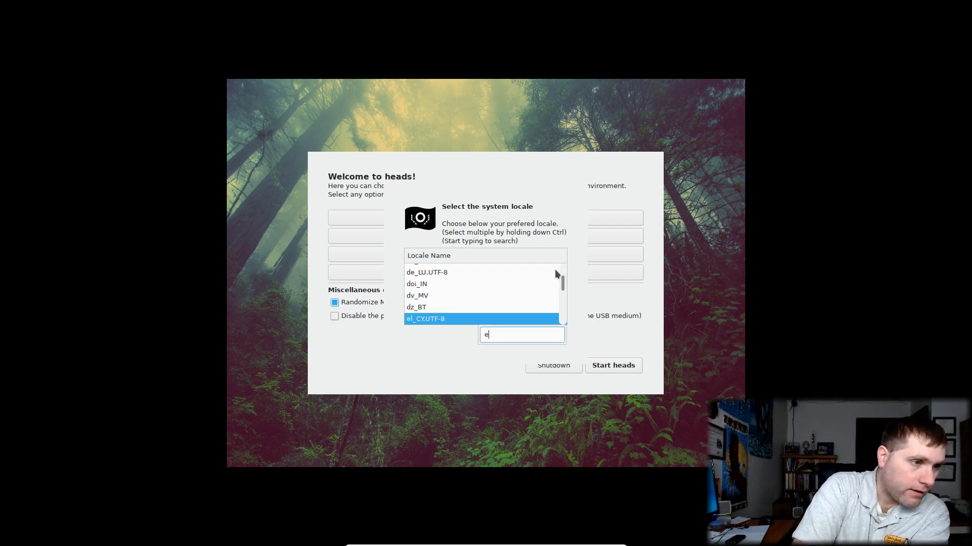
{"action": "type", "text": "n"}
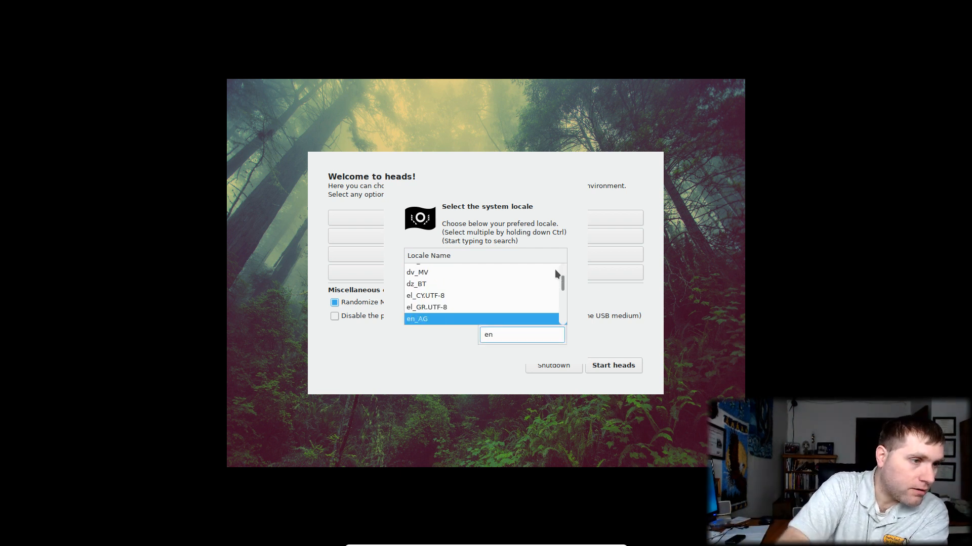
{"action": "key", "text": "Down"}
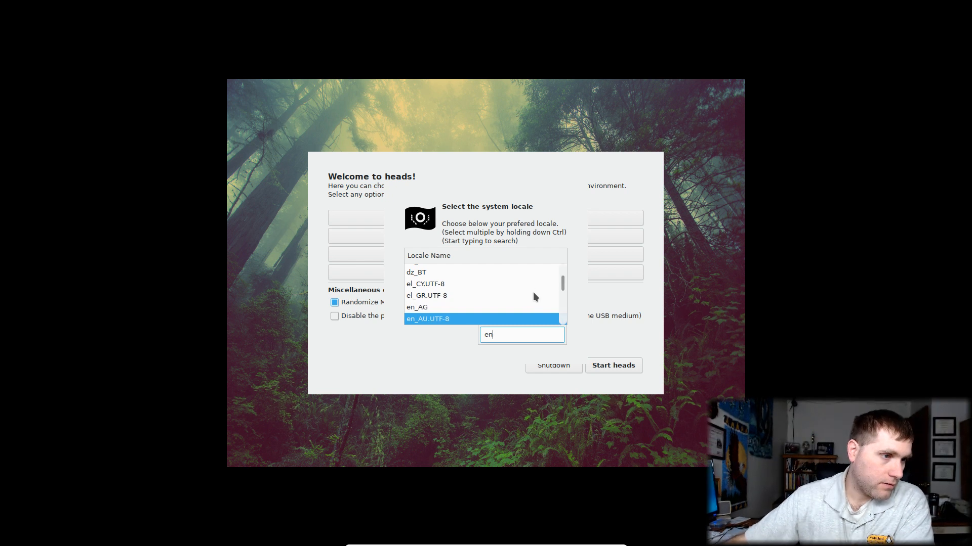
{"action": "key", "text": "Down"}
{"action": "key", "text": "Down"}
{"action": "key", "text": "Down"}
{"action": "key", "text": "Down"}
{"action": "key", "text": "Down"}
{"action": "key", "text": "Down"}
{"action": "key", "text": "Down"}
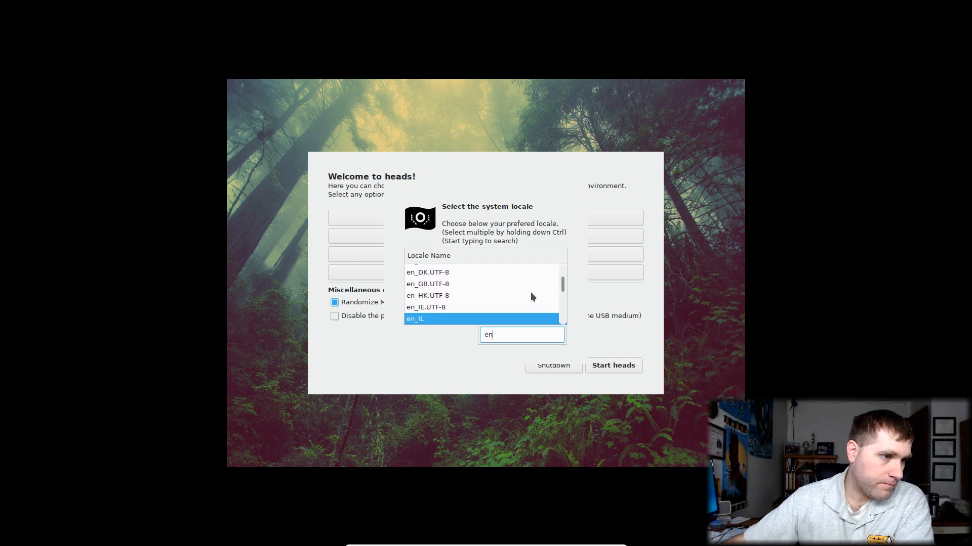
{"action": "key", "text": "Down"}
{"action": "key", "text": "Down"}
{"action": "key", "text": "Down"}
{"action": "key", "text": "Down"}
{"action": "key", "text": "Down"}
{"action": "key", "text": "Down"}
{"action": "key", "text": "Down"}
{"action": "key", "text": "Down"}
{"action": "key", "text": "Down"}
{"action": "key", "text": "Down"}
{"action": "key", "text": "Down"}
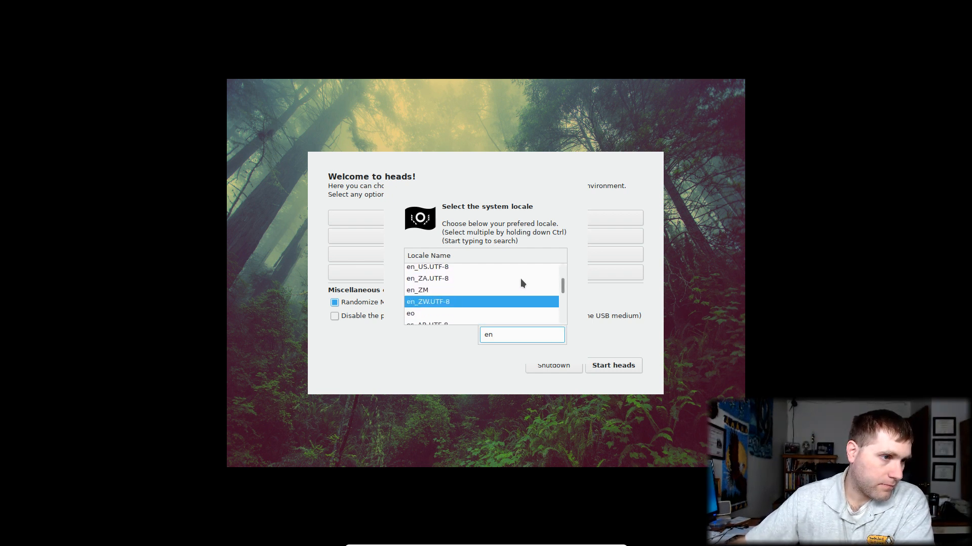
{"action": "key", "text": "Up"}
{"action": "key", "text": "Up"}
{"action": "key", "text": "Up"}
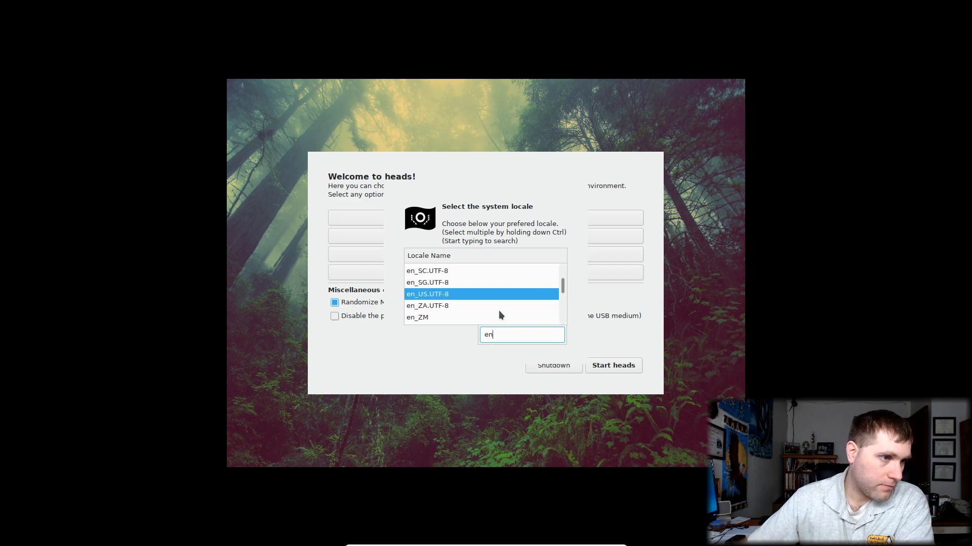
{"action": "left_click", "coordinate": [450, 294]}
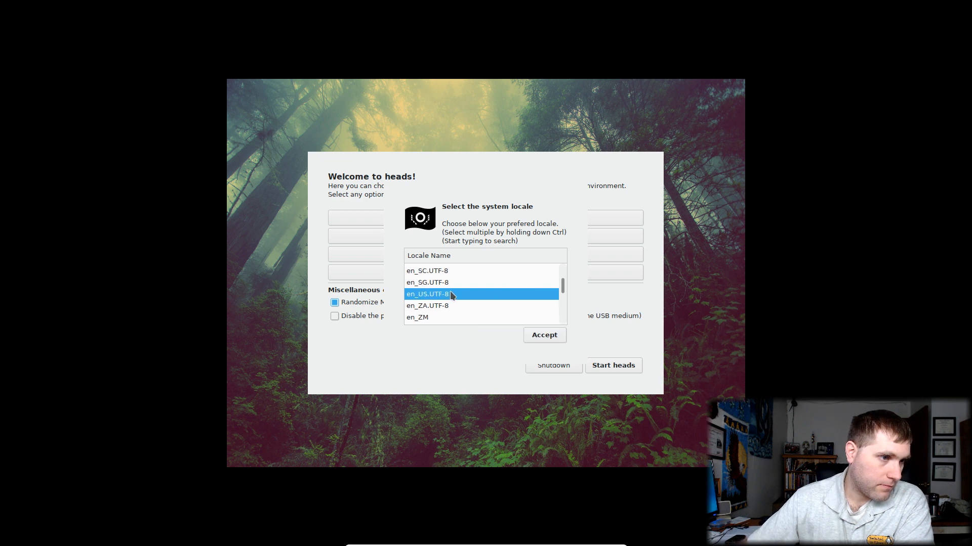
{"action": "left_click", "coordinate": [545, 336]}
Pick Africa/Abidjan in the timezone chooser and accept it
{"action": "left_click", "coordinate": [512, 257]}
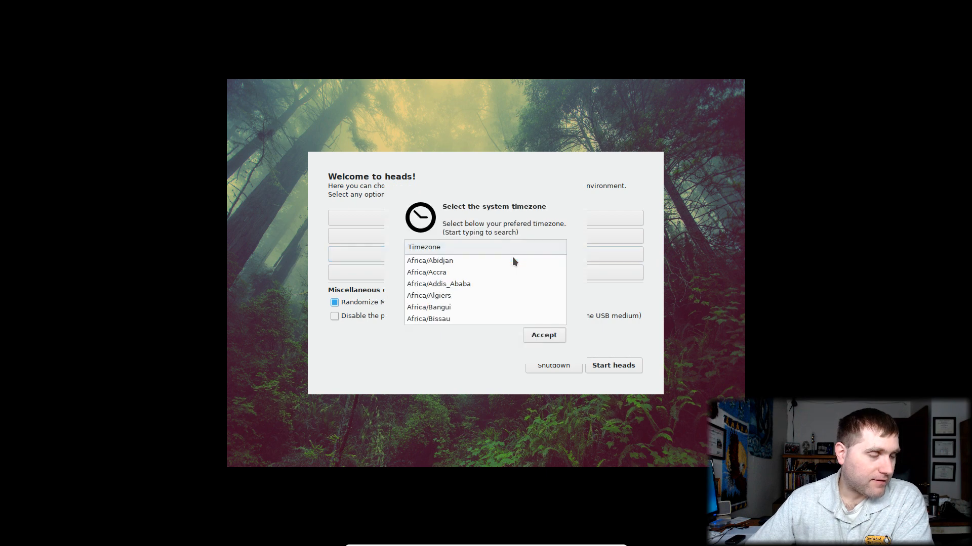
{"action": "left_click", "coordinate": [510, 260]}
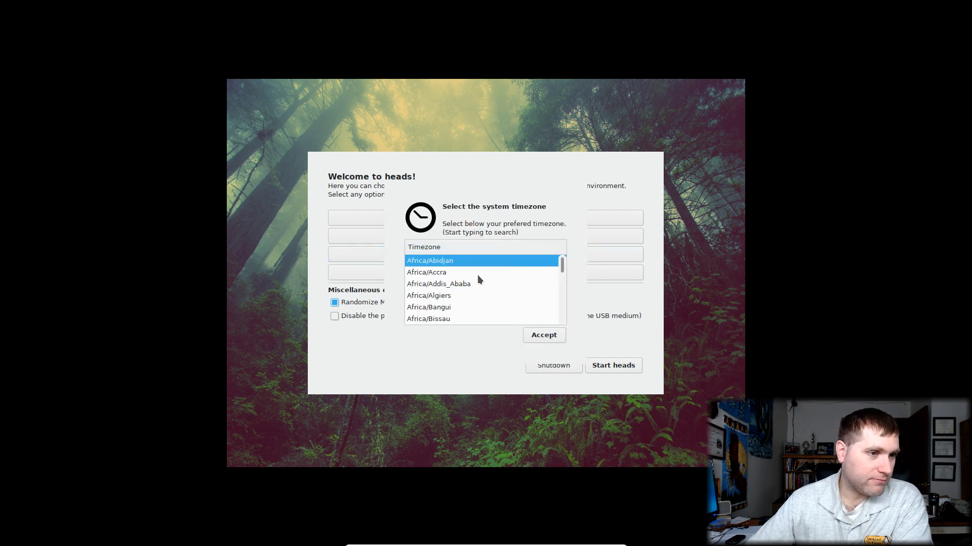
{"action": "left_click", "coordinate": [544, 335]}
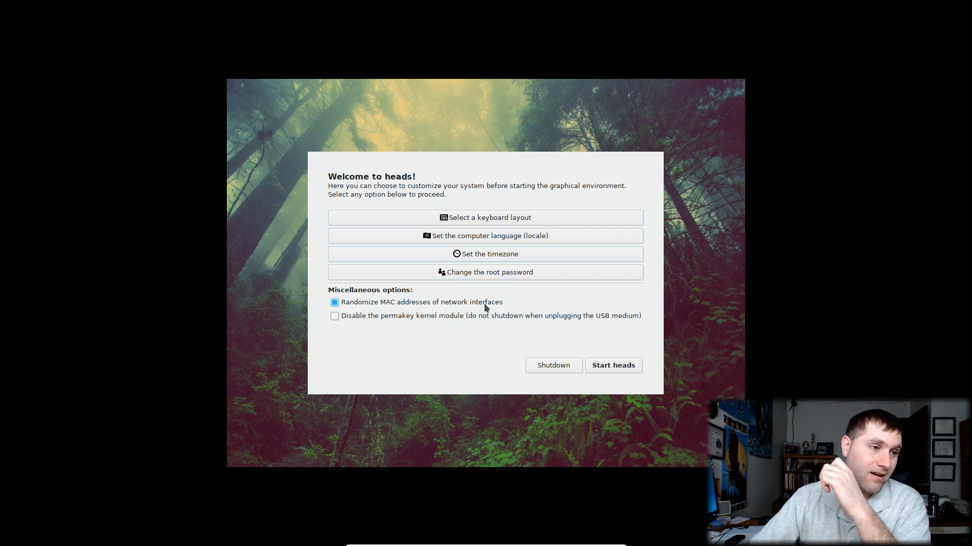
Enter a new root password in the root password prompt and accept it
{"action": "left_click", "coordinate": [474, 278]}
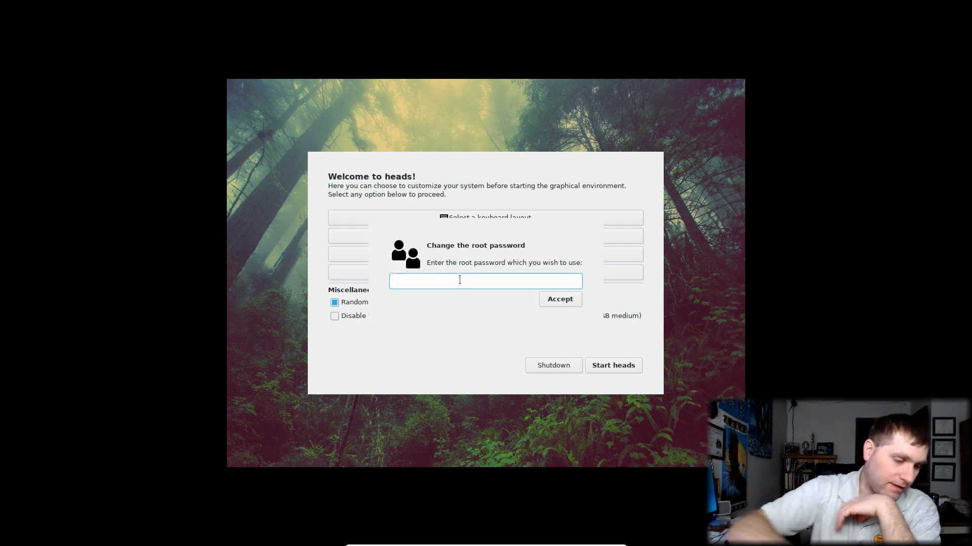
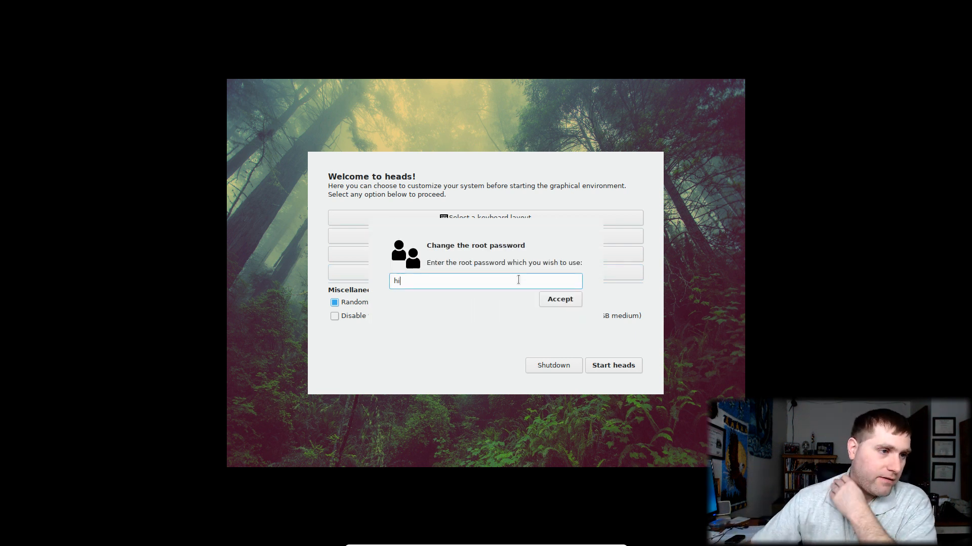
{"action": "left_click", "coordinate": [560, 300]}
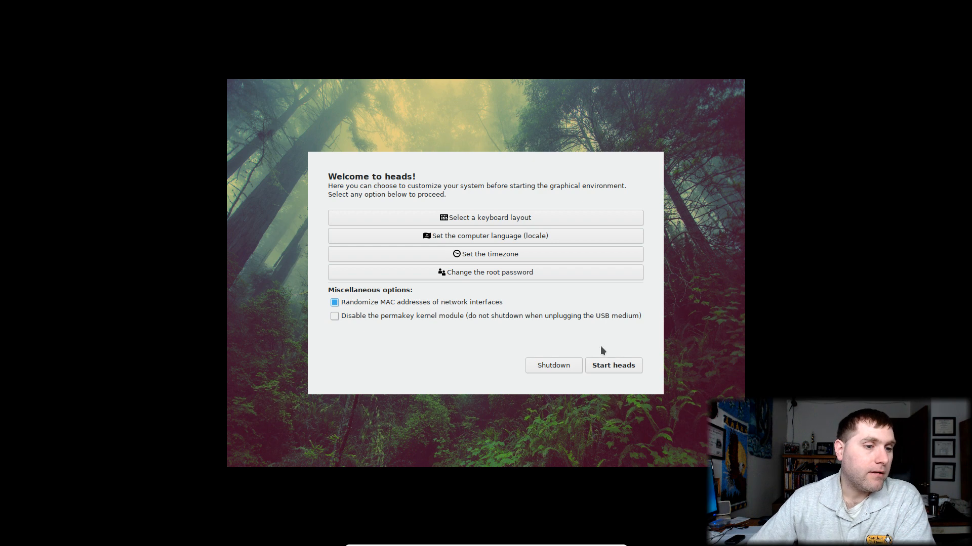
Start heads, then open and close the Music and Desktop folder windows
{"action": "left_click", "coordinate": [611, 371]}
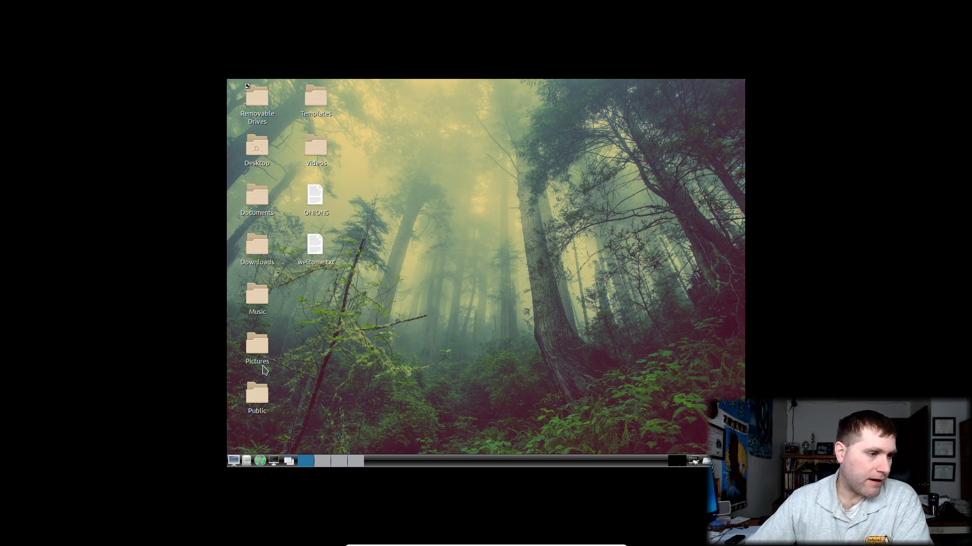
{"action": "double_click", "coordinate": [255, 299]}
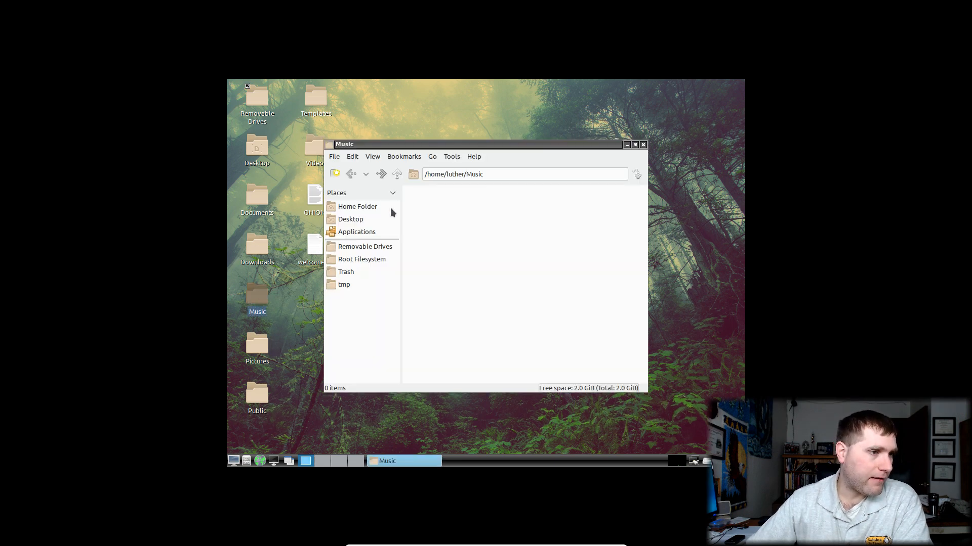
{"action": "left_click", "coordinate": [642, 144]}
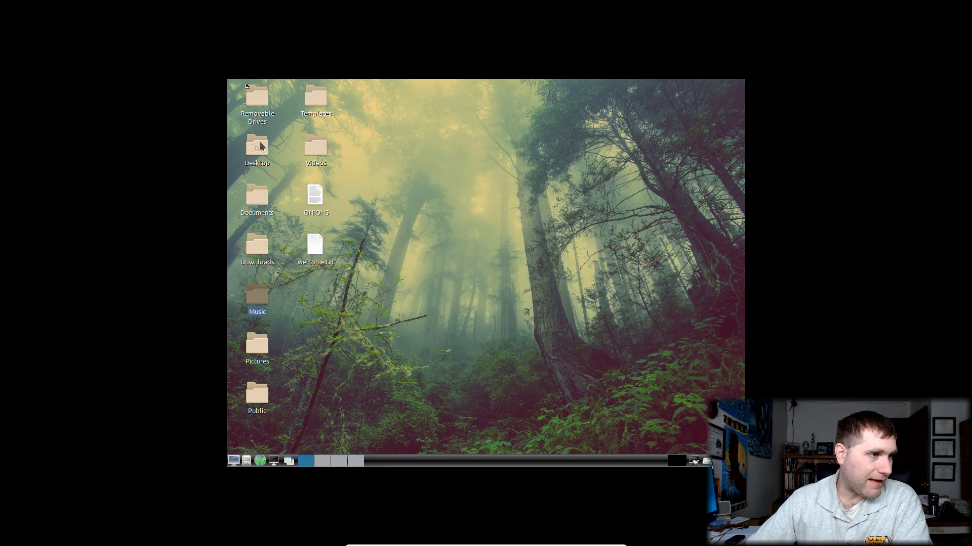
{"action": "double_click", "coordinate": [261, 147]}
{"action": "left_click", "coordinate": [642, 144]}
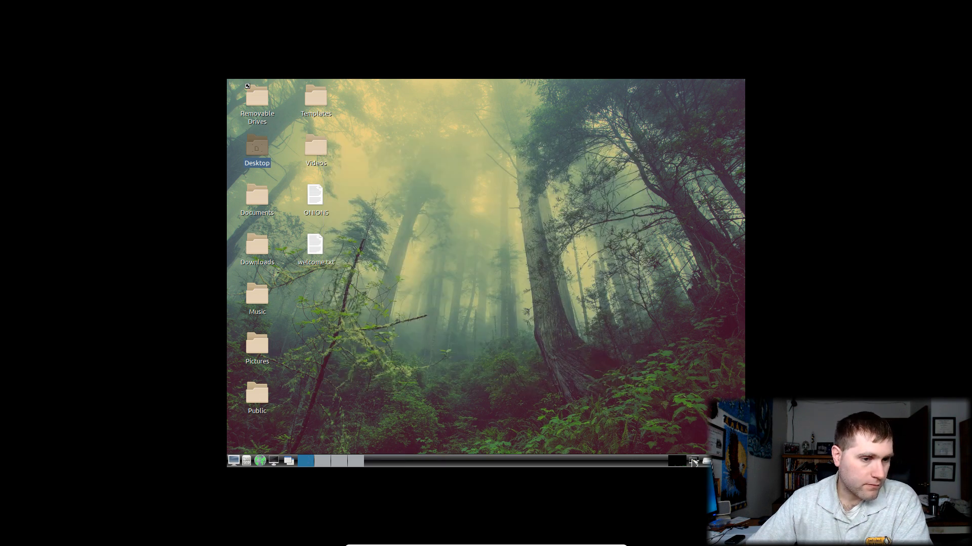
{"action": "mouse_move", "coordinate": [694, 462]}
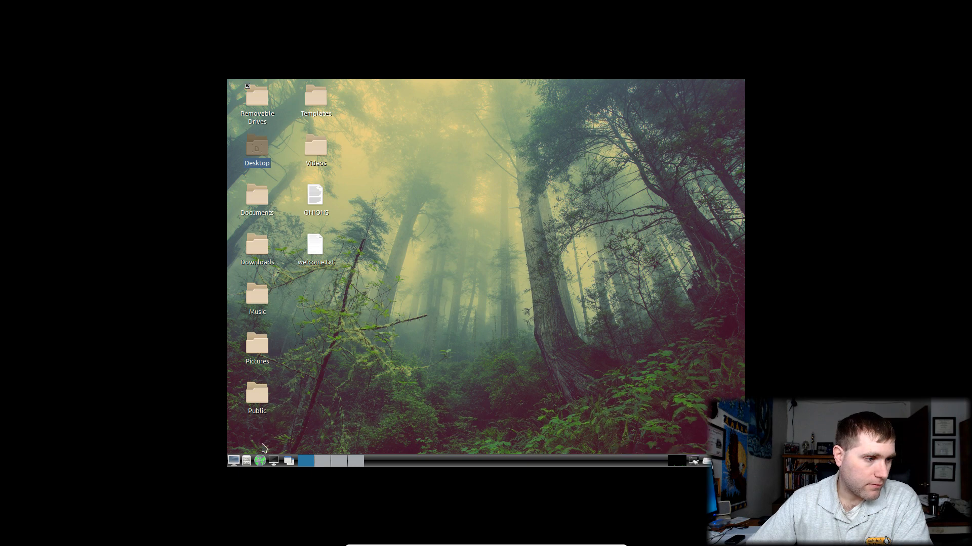
Launch Tor Browser, open 'Learn more about The Tor Project', scroll, then return to the top
{"action": "left_click", "coordinate": [260, 461]}
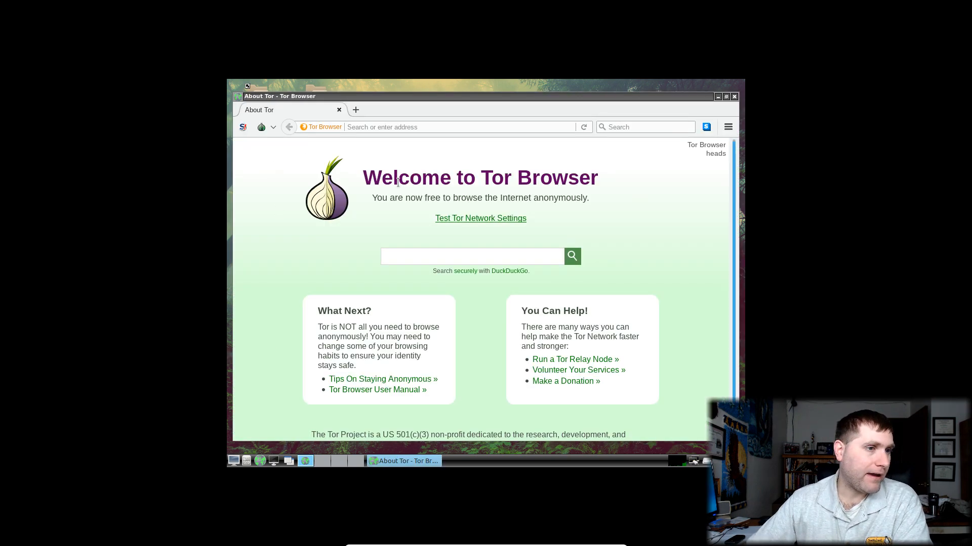
{"action": "scroll", "coordinate": [605, 277], "scroll_direction": "down", "scroll_amount": 1}
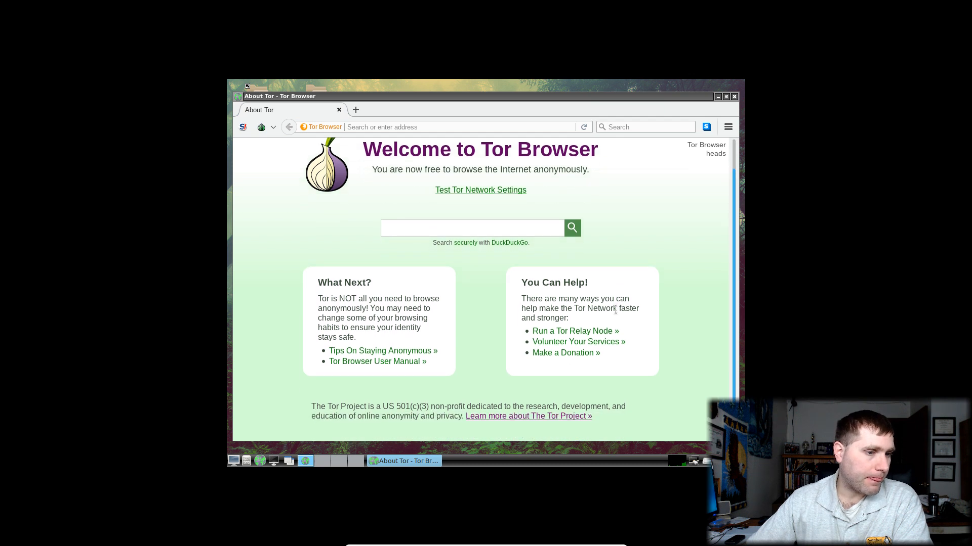
{"action": "left_click", "coordinate": [537, 420]}
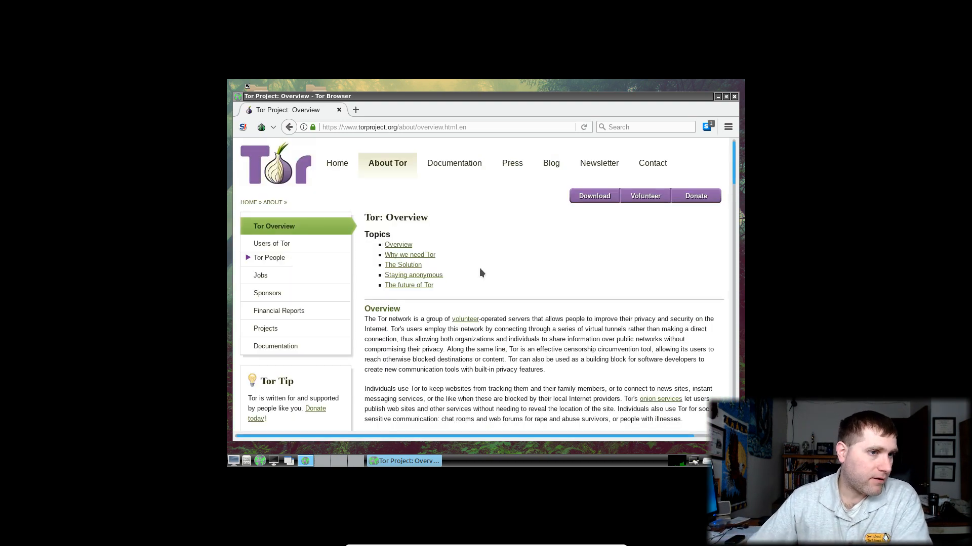
{"action": "scroll", "coordinate": [503, 332], "scroll_direction": "down", "scroll_amount": 8}
{"action": "scroll", "coordinate": [503, 333], "scroll_direction": "down", "scroll_amount": 20}
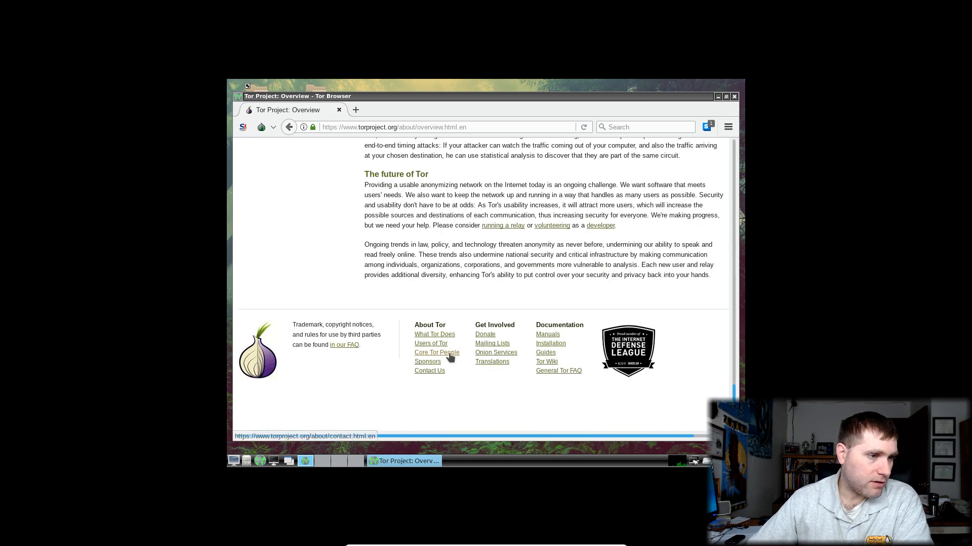
{"action": "key", "text": "Home"}
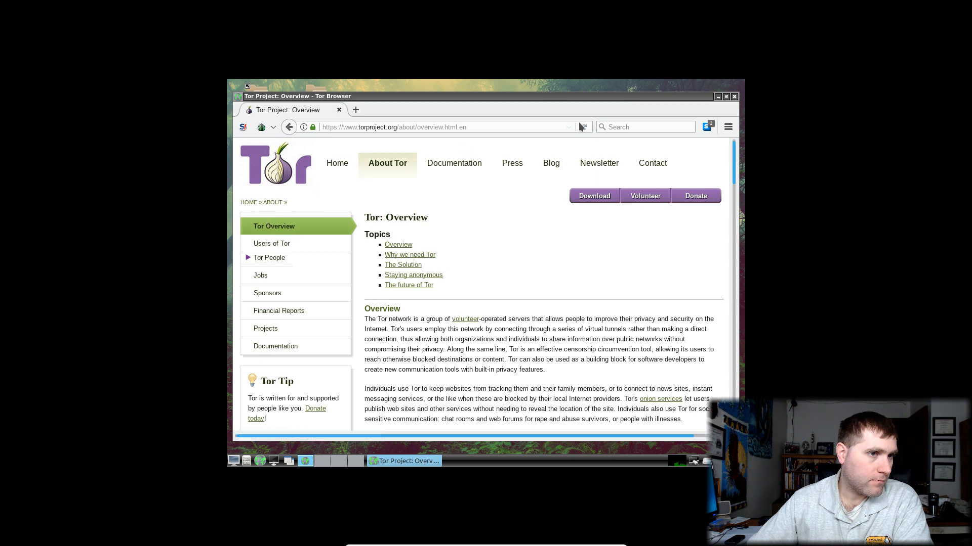
Search for 'tor check' and open the check.torproject.org connection check page
{"action": "left_click", "coordinate": [668, 126]}
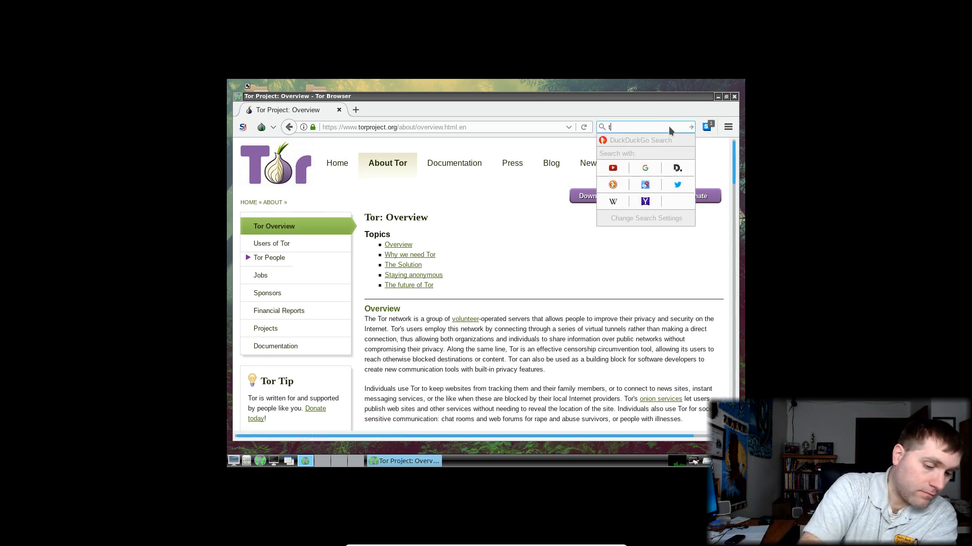
{"action": "type", "text": "tor check"}
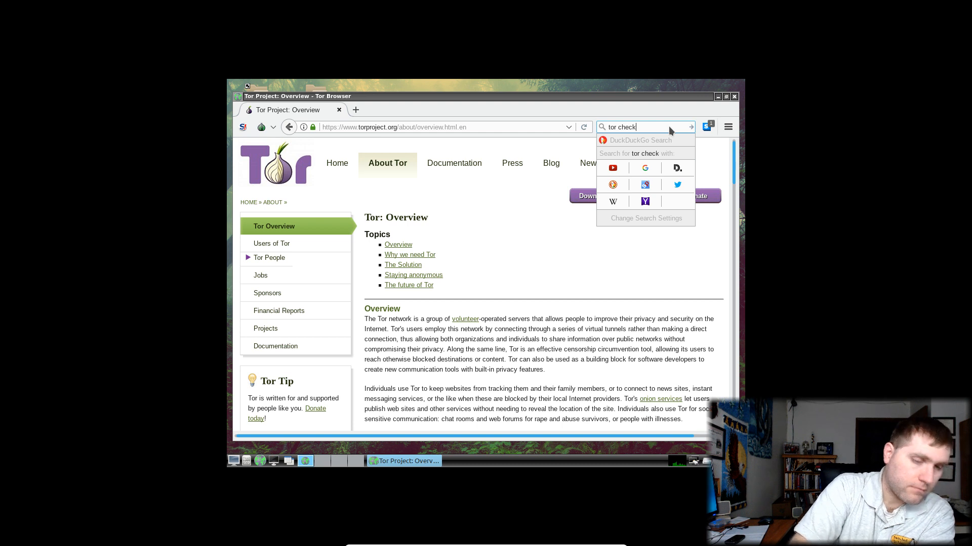
{"action": "key", "text": "Return"}
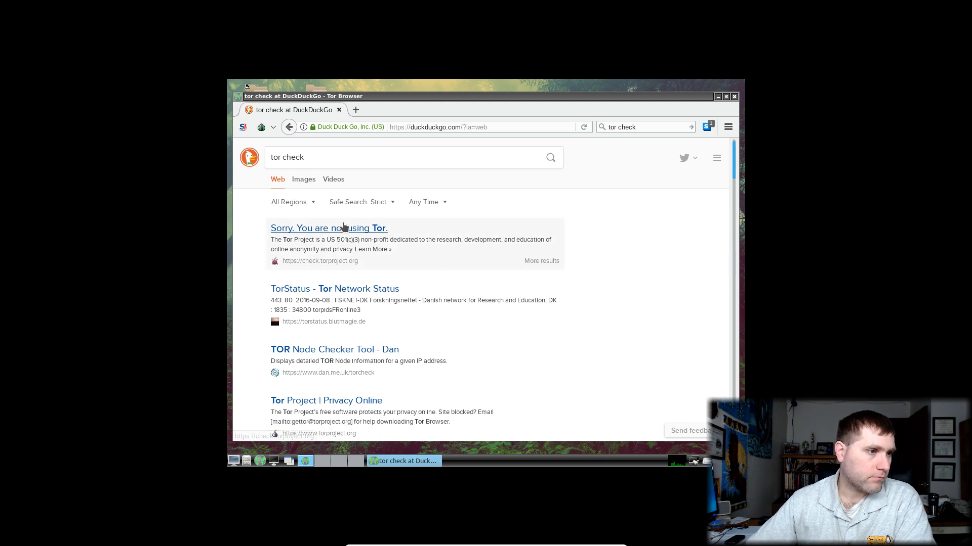
{"action": "left_click", "coordinate": [343, 228]}
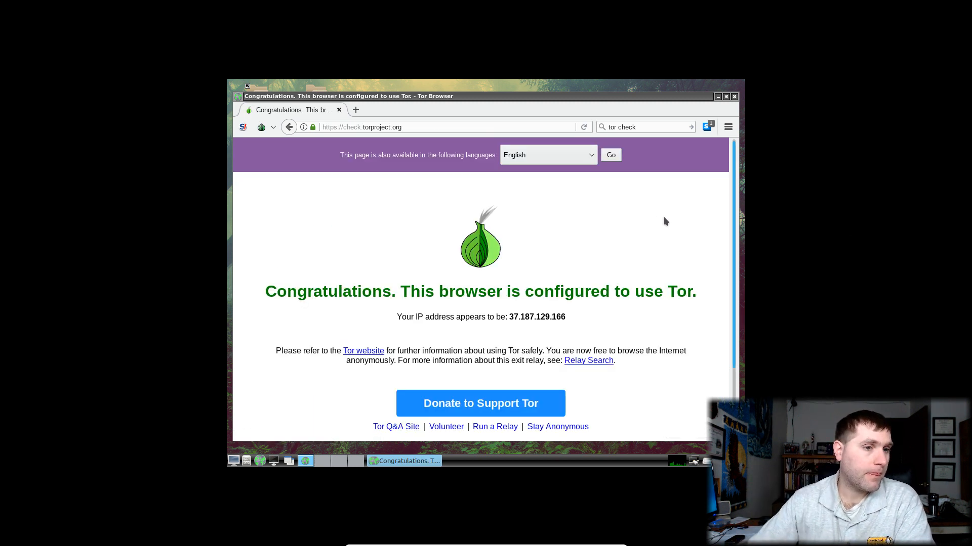
{"action": "scroll", "coordinate": [655, 218], "scroll_direction": "down", "scroll_amount": 3}
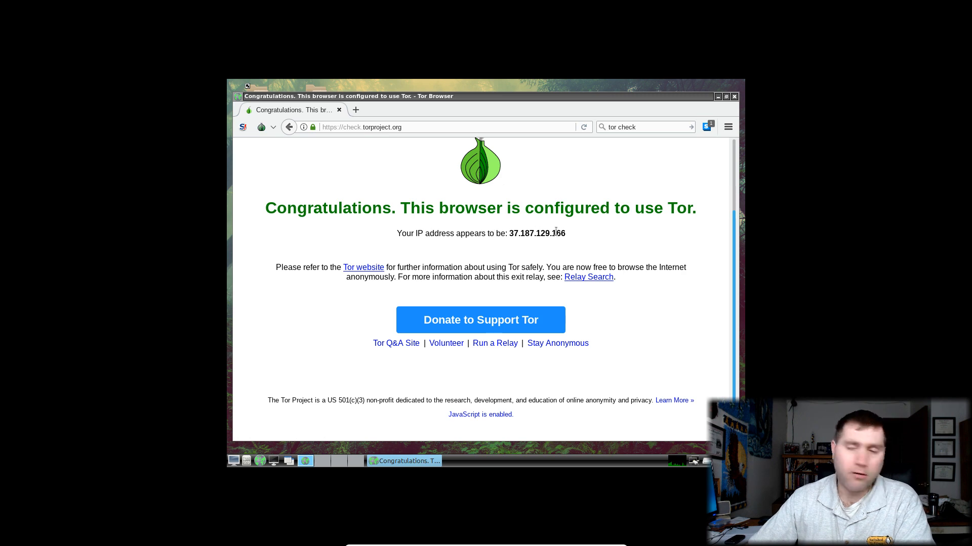
{"action": "scroll", "coordinate": [236, 97], "scroll_direction": "up", "scroll_amount": 1}
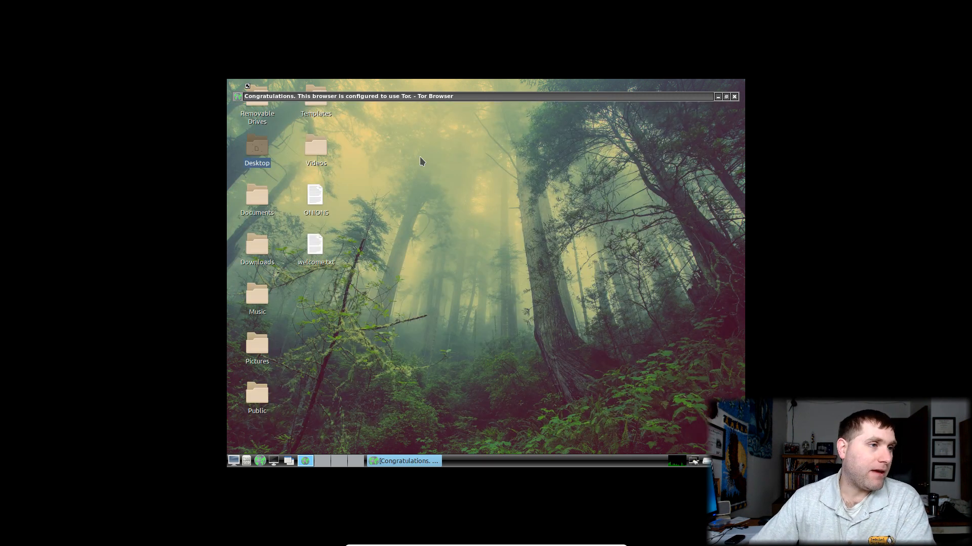
{"action": "scroll", "coordinate": [449, 99], "scroll_direction": "down", "scroll_amount": 1}
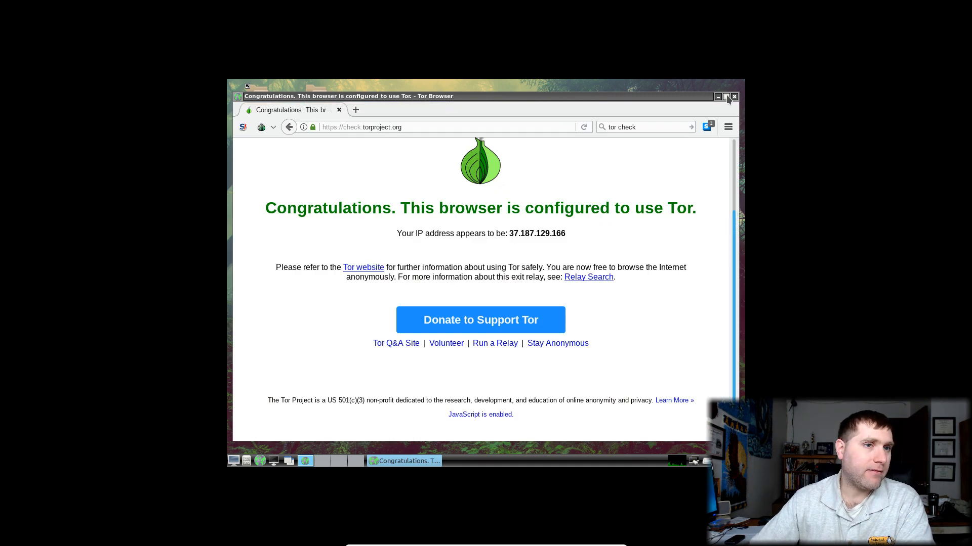
Maximize and restore the browser window, dismiss the maximizing warning, then close Tor Browser
{"action": "left_click", "coordinate": [726, 95]}
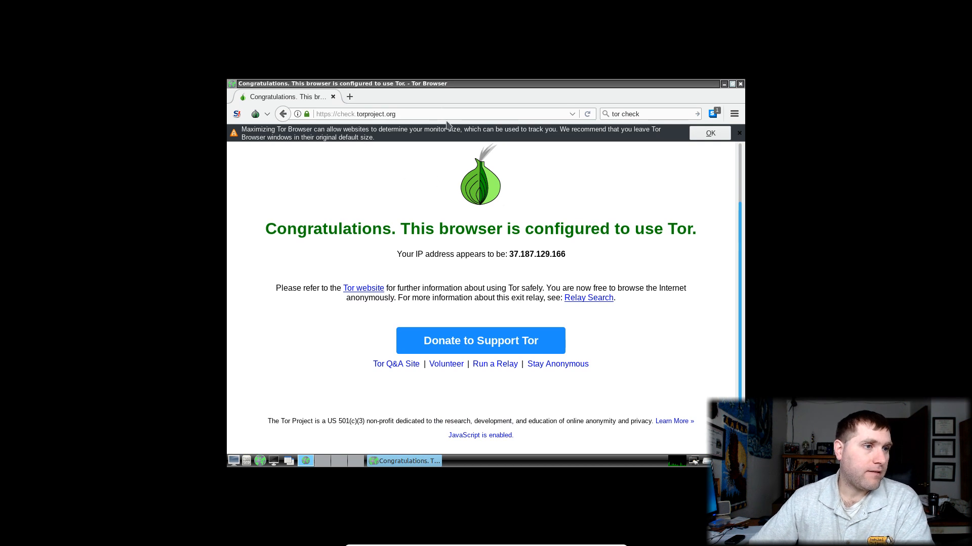
{"action": "left_click", "coordinate": [732, 84]}
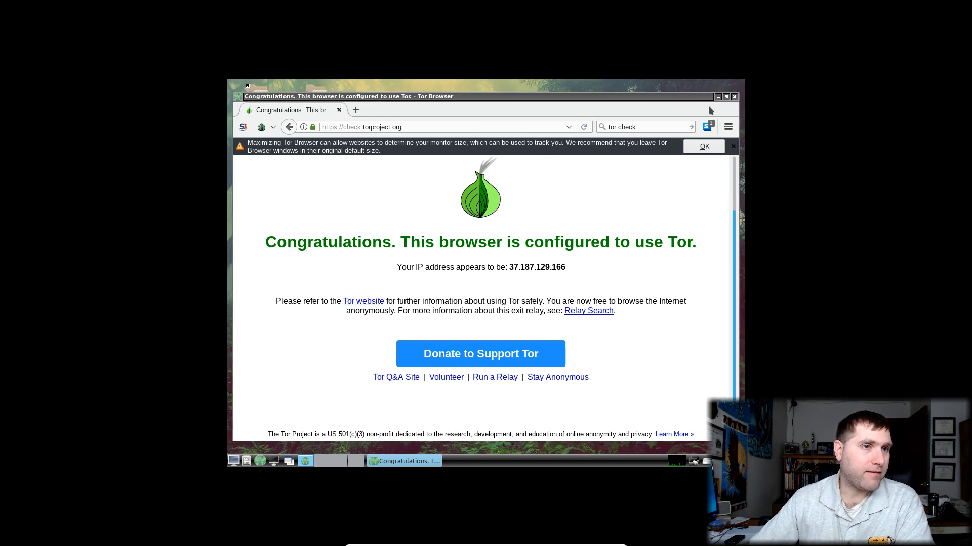
{"action": "left_click", "coordinate": [733, 146]}
{"action": "left_click", "coordinate": [734, 97]}
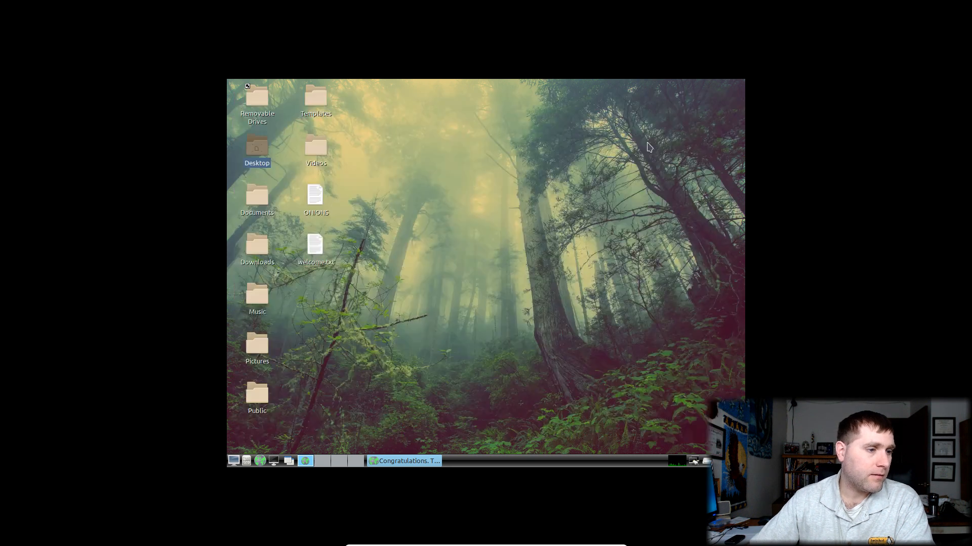
{"action": "left_click", "coordinate": [233, 461]}
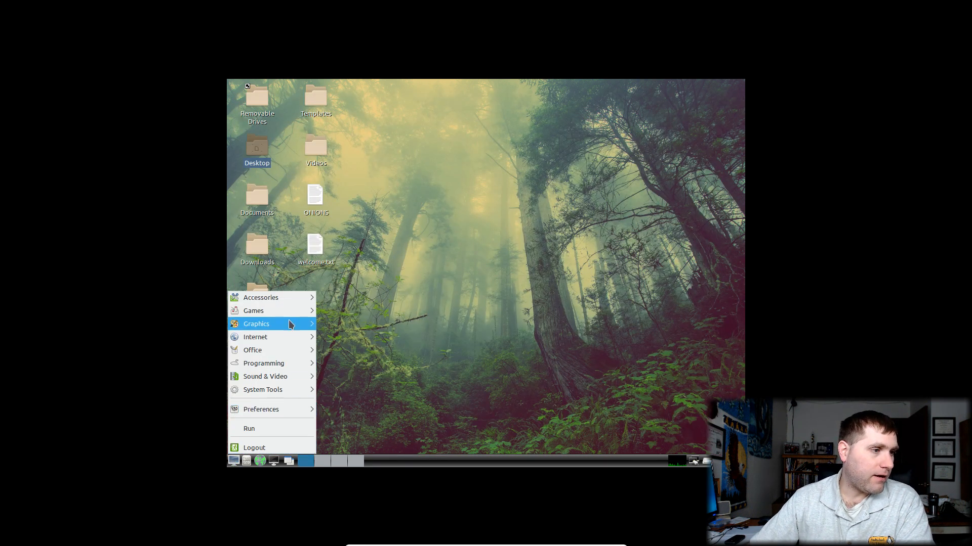
{"action": "mouse_move", "coordinate": [298, 297]}
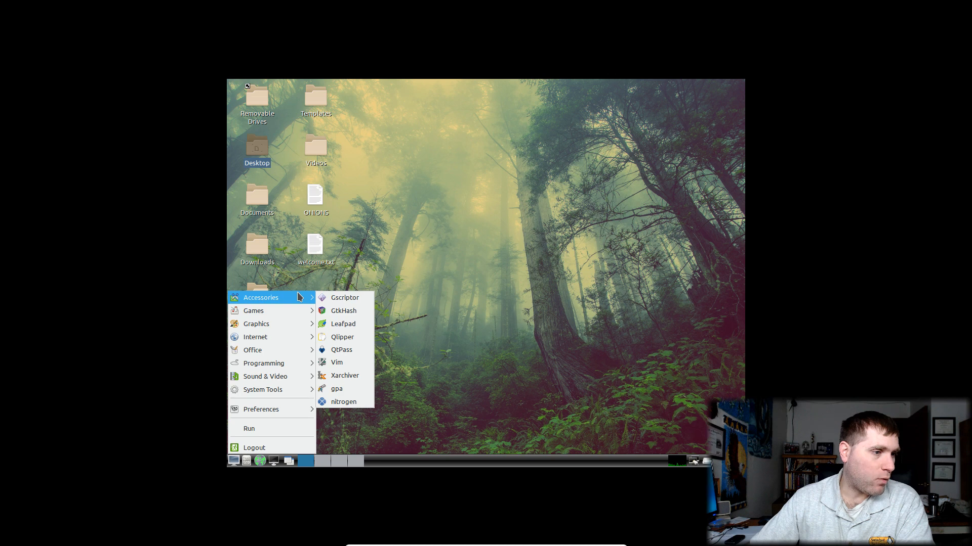
{"action": "mouse_move", "coordinate": [284, 323]}
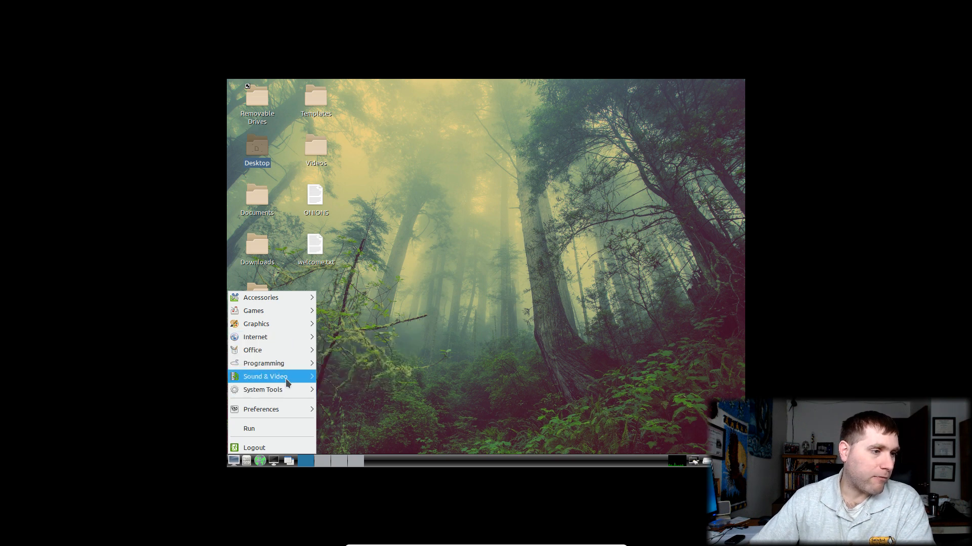
{"action": "mouse_move", "coordinate": [288, 380]}
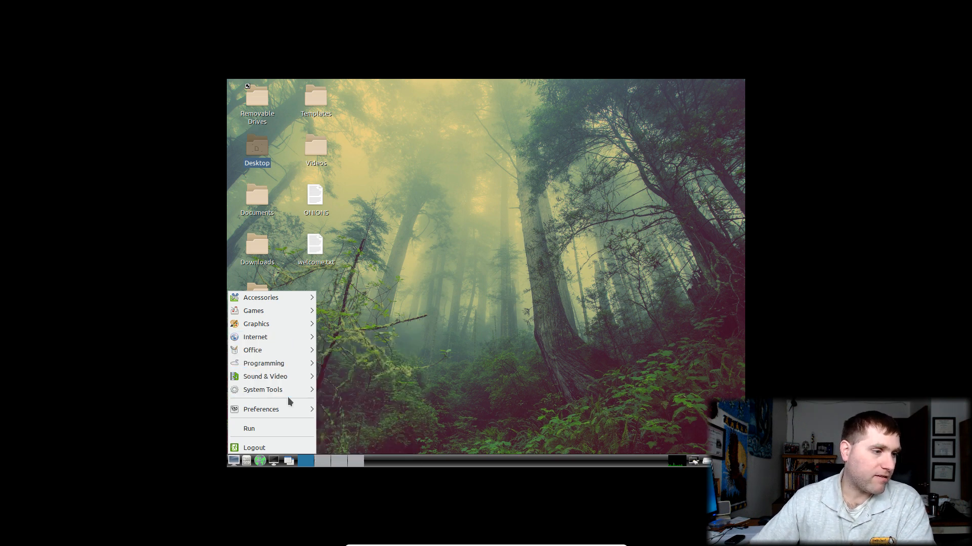
{"action": "mouse_move", "coordinate": [290, 412]}
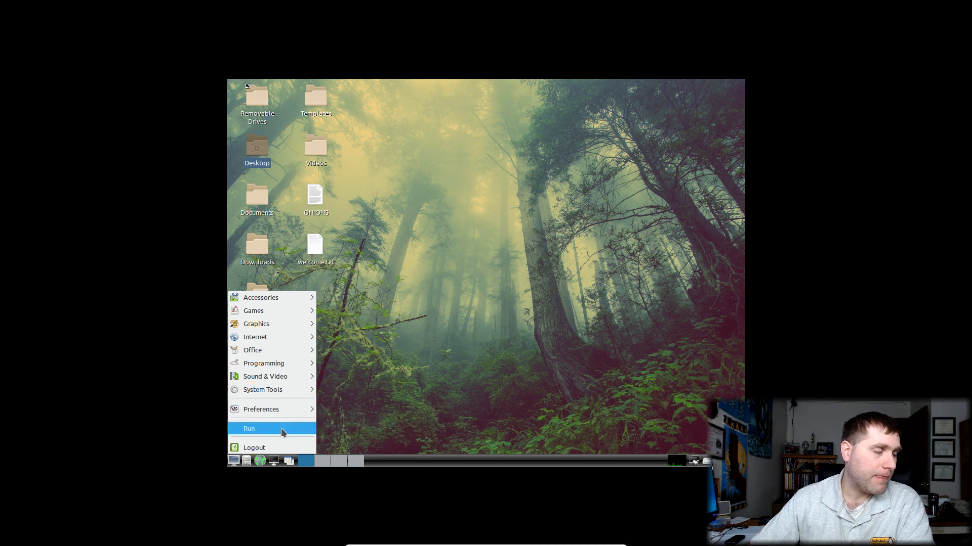
{"action": "left_click", "coordinate": [519, 330]}
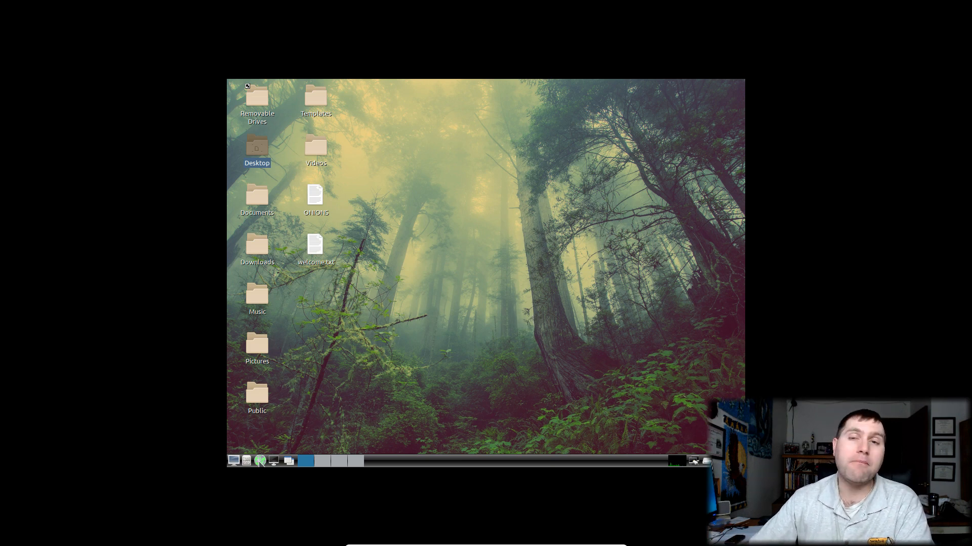
Launch Tor Browser and open and close the Tor options menu twice
{"action": "left_click", "coordinate": [260, 462]}
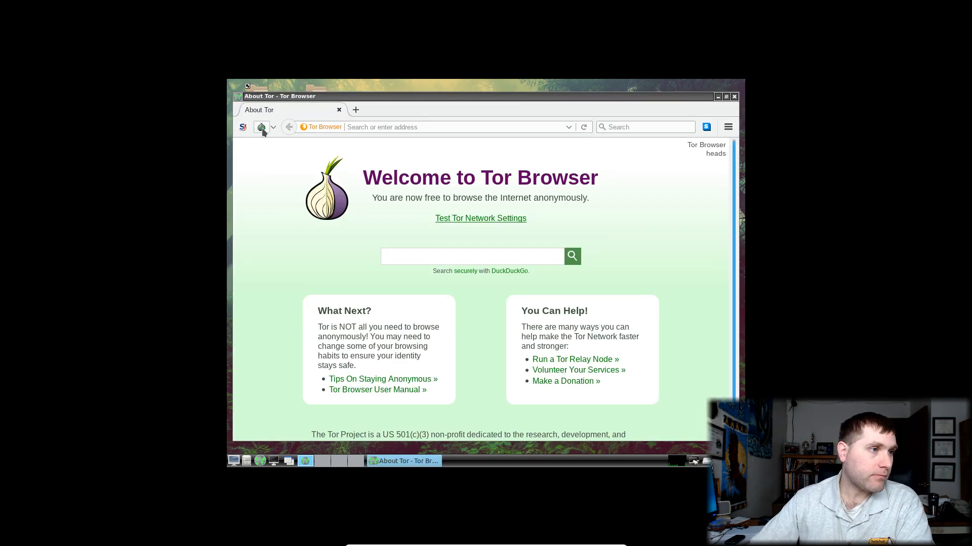
{"action": "left_click", "coordinate": [262, 130]}
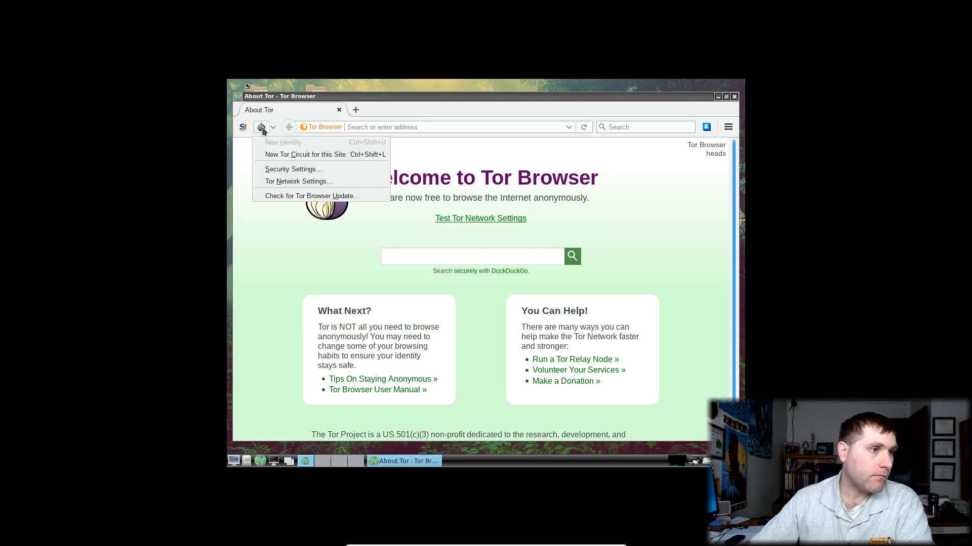
{"action": "left_click", "coordinate": [302, 183]}
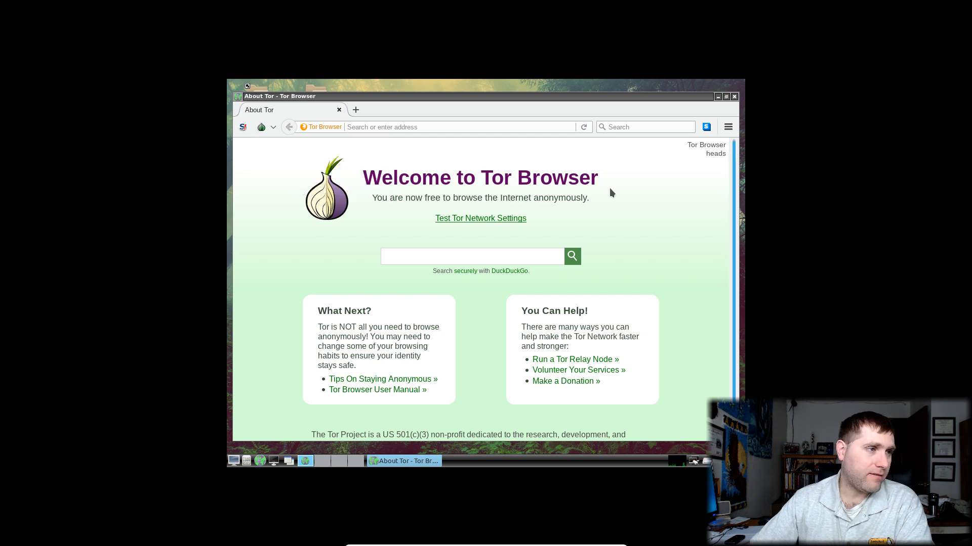
{"action": "left_click", "coordinate": [272, 127]}
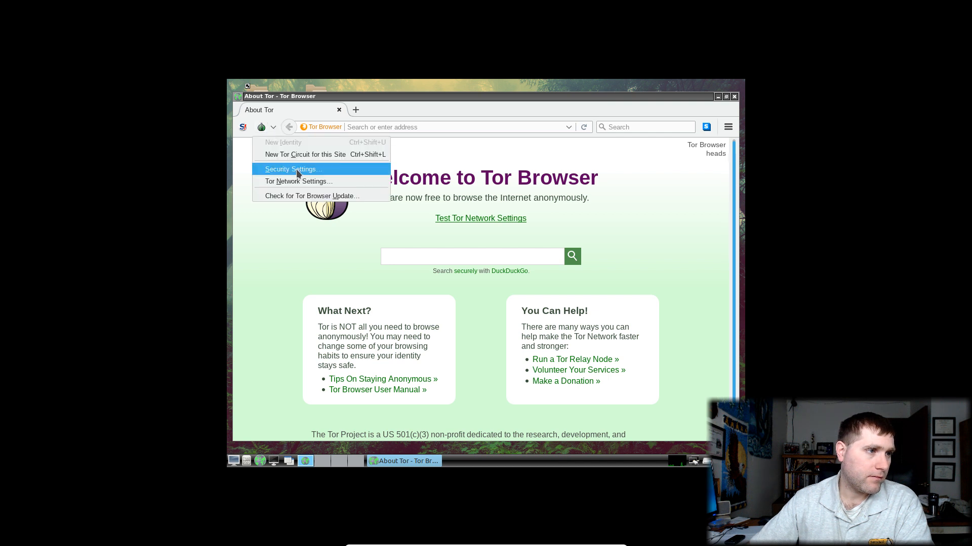
{"action": "left_click", "coordinate": [281, 180]}
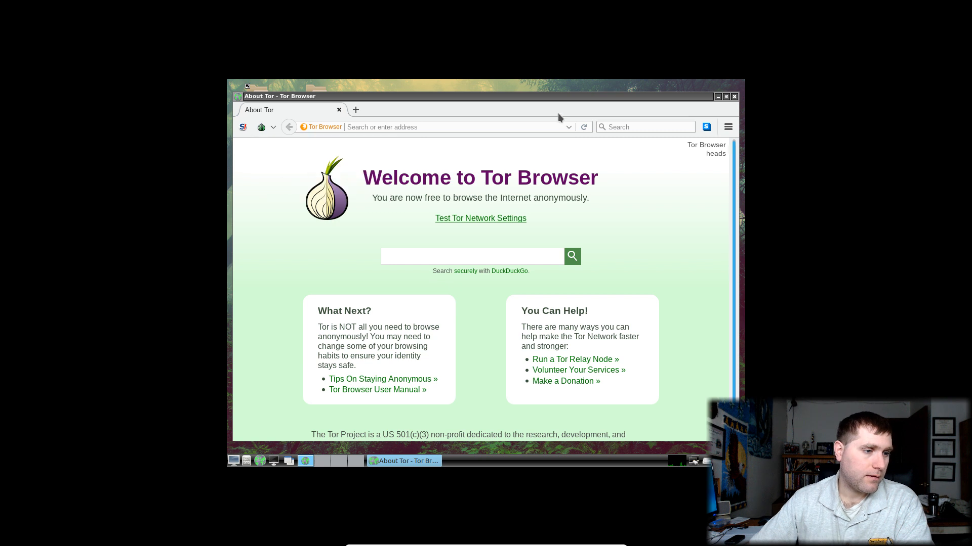
Move the Tor Browser window, close it, and relaunch the browser from the taskbar
{"action": "left_click_drag", "start_coordinate": [543, 99], "coordinate": [522, 104]}
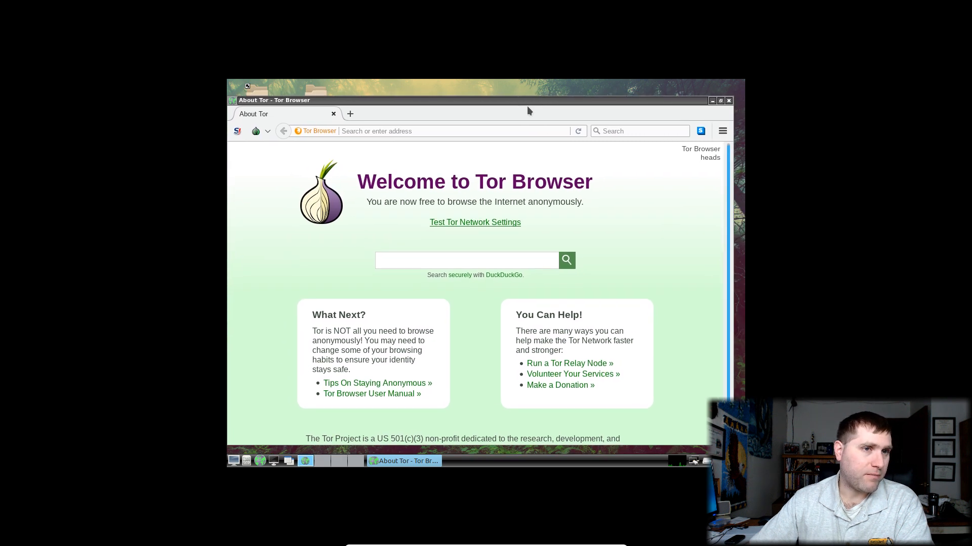
{"action": "left_click", "coordinate": [728, 101]}
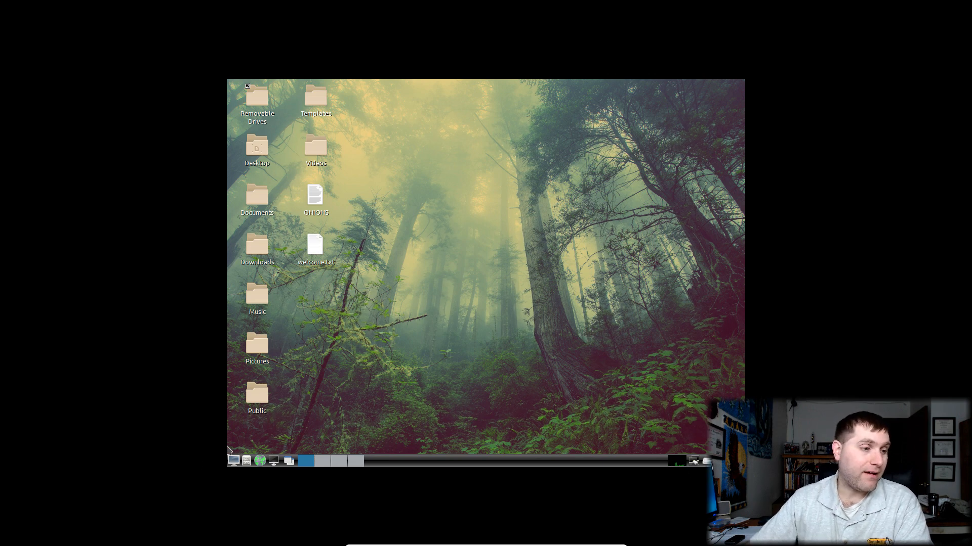
{"action": "left_click", "coordinate": [259, 461]}
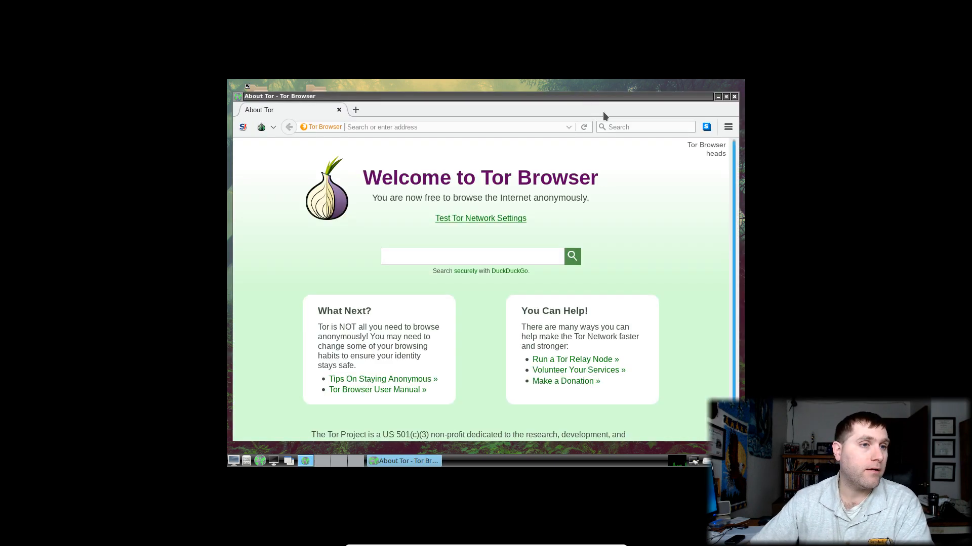
Search for 'what is my ip addres' and open the whatismyipaddress.com result
{"action": "left_click", "coordinate": [624, 126]}
{"action": "type", "text": "w"}
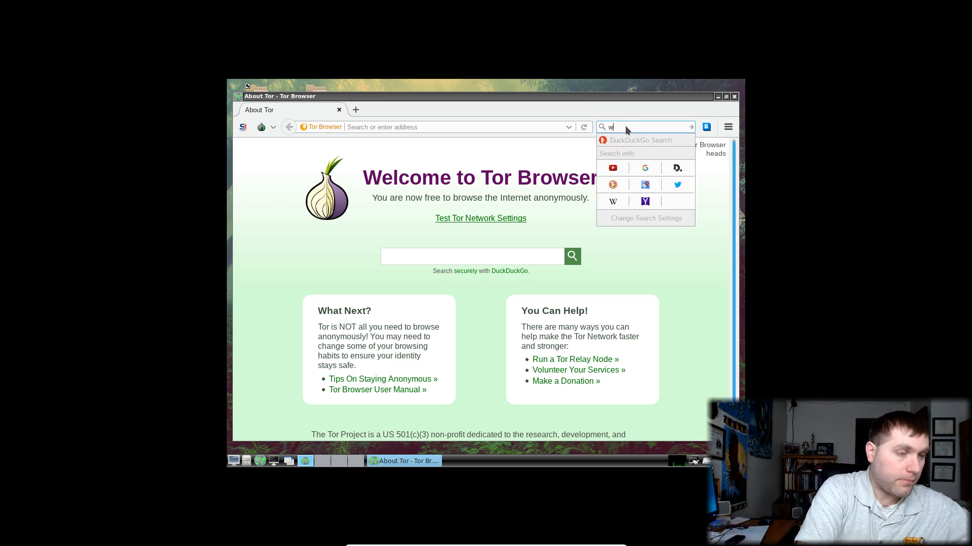
{"action": "type", "text": "hat is "}
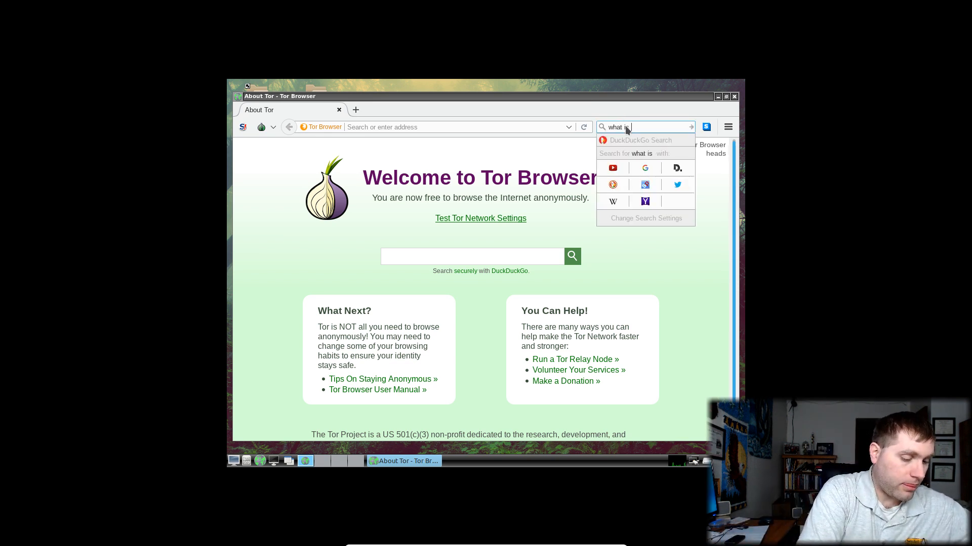
{"action": "type", "text": "my ip add"}
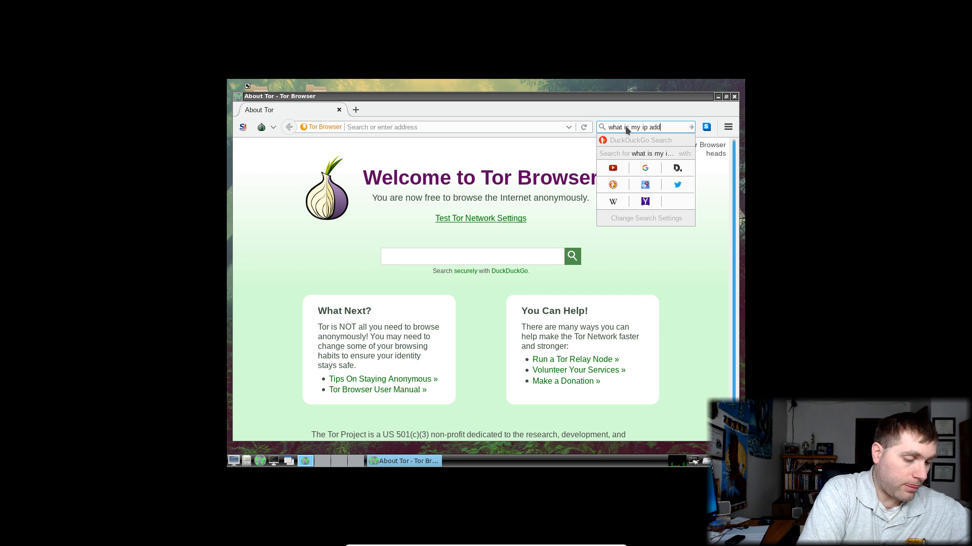
{"action": "type", "text": "res"}
{"action": "key", "text": "Return"}
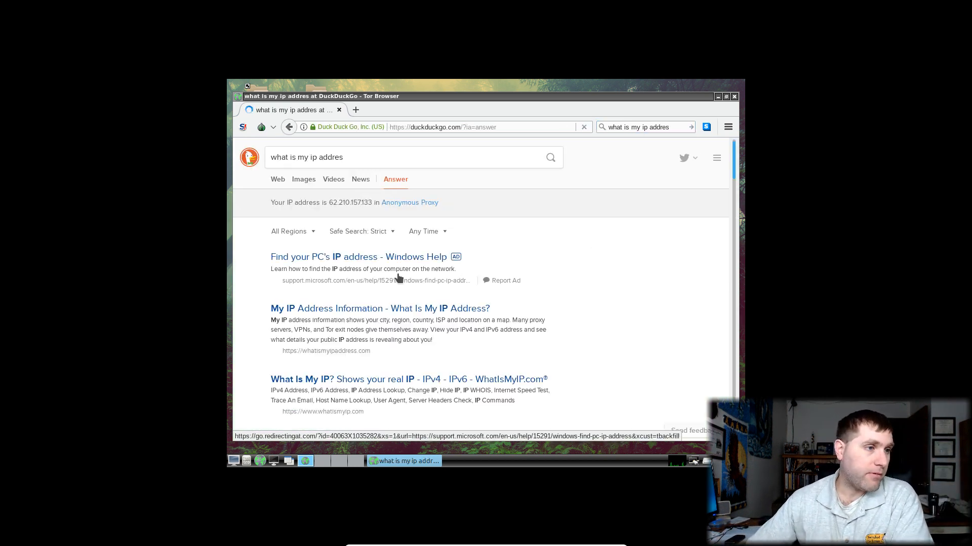
{"action": "left_click", "coordinate": [370, 311]}
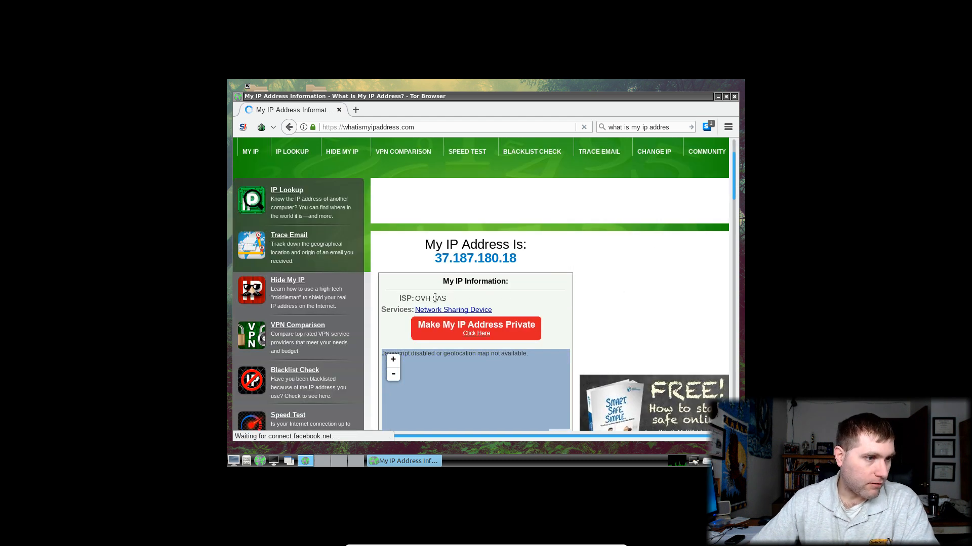
Select the IP address 37.187.180.18 on the page and search DuckDuckGo for it
{"action": "scroll", "coordinate": [623, 297], "scroll_direction": "down", "scroll_amount": 2}
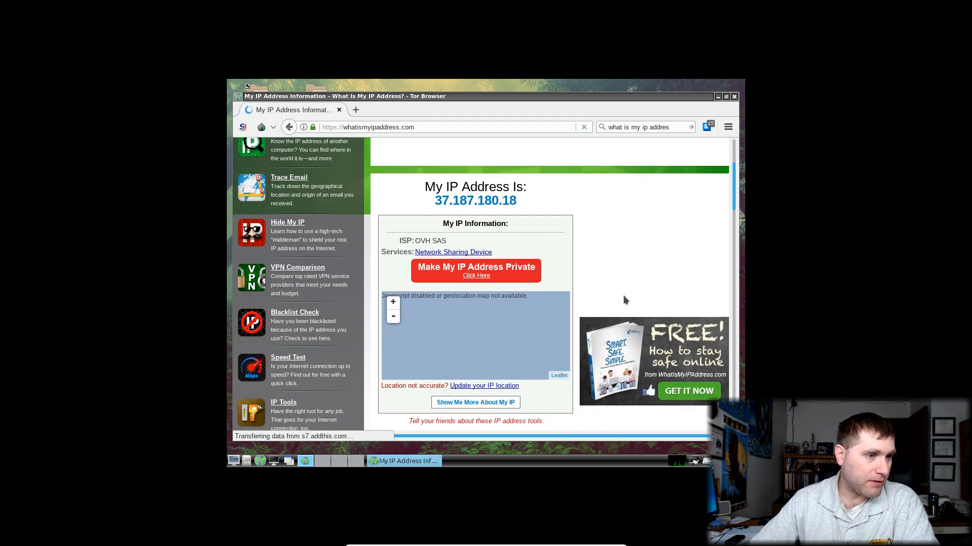
{"action": "scroll", "coordinate": [624, 300], "scroll_direction": "down", "scroll_amount": 3}
{"action": "scroll", "coordinate": [594, 326], "scroll_direction": "down", "scroll_amount": 4}
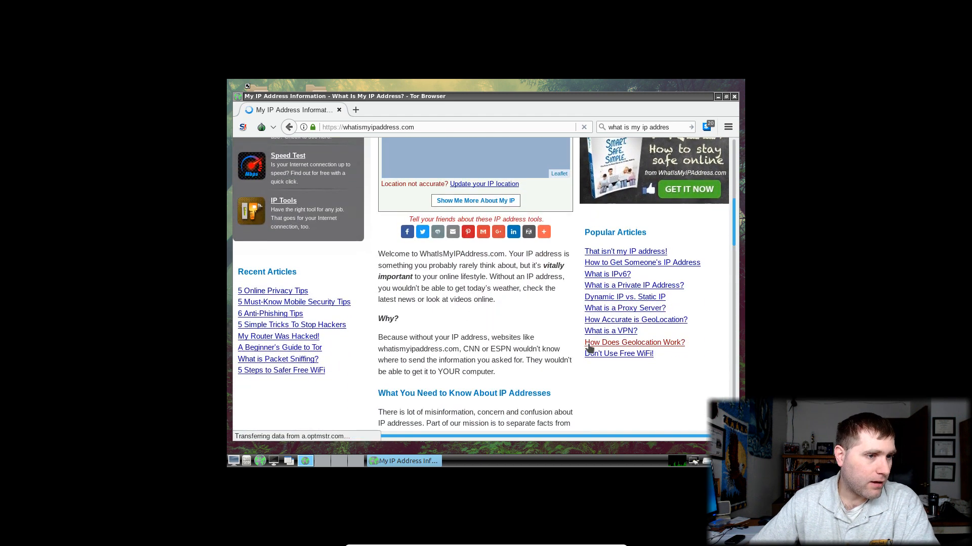
{"action": "scroll", "coordinate": [560, 374], "scroll_direction": "down", "scroll_amount": 4}
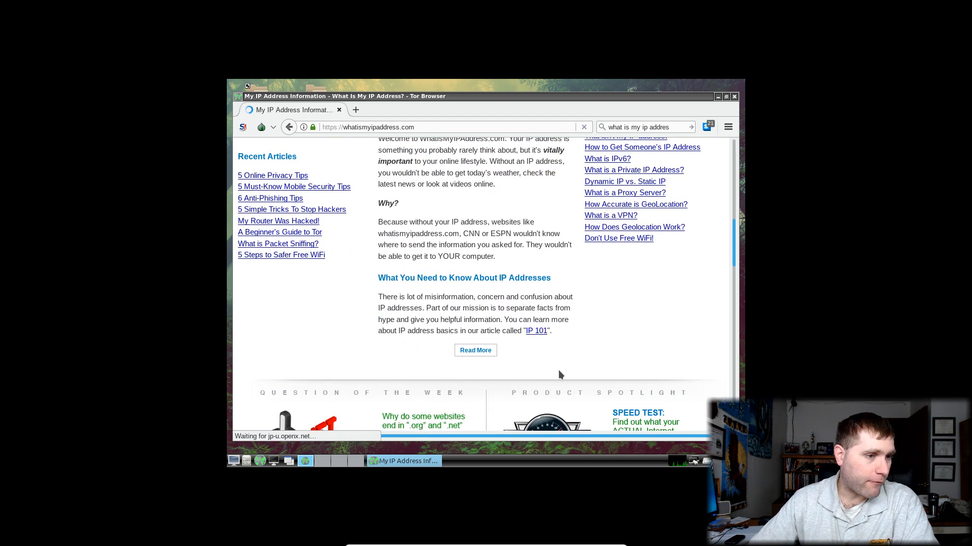
{"action": "scroll", "coordinate": [559, 372], "scroll_direction": "up", "scroll_amount": 12}
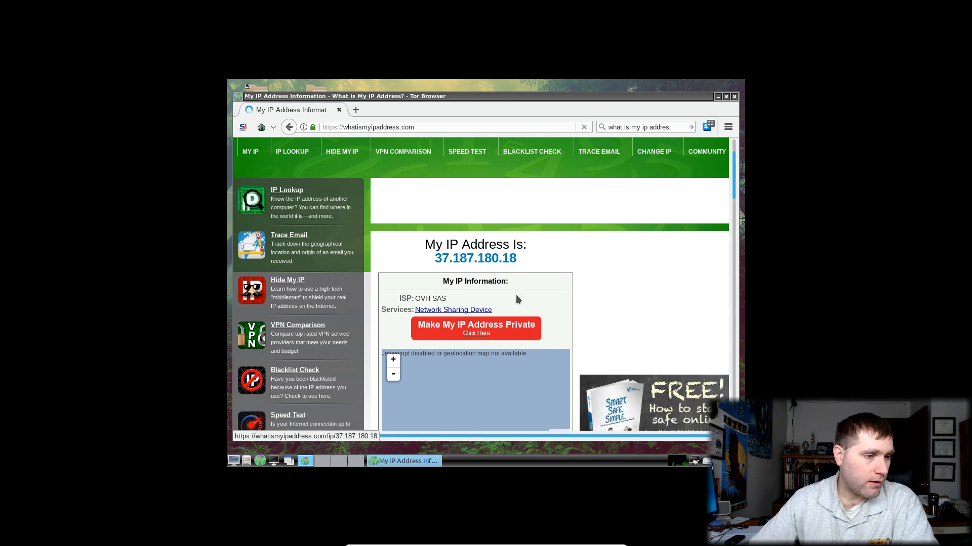
{"action": "scroll", "coordinate": [517, 299], "scroll_direction": "down", "scroll_amount": 1}
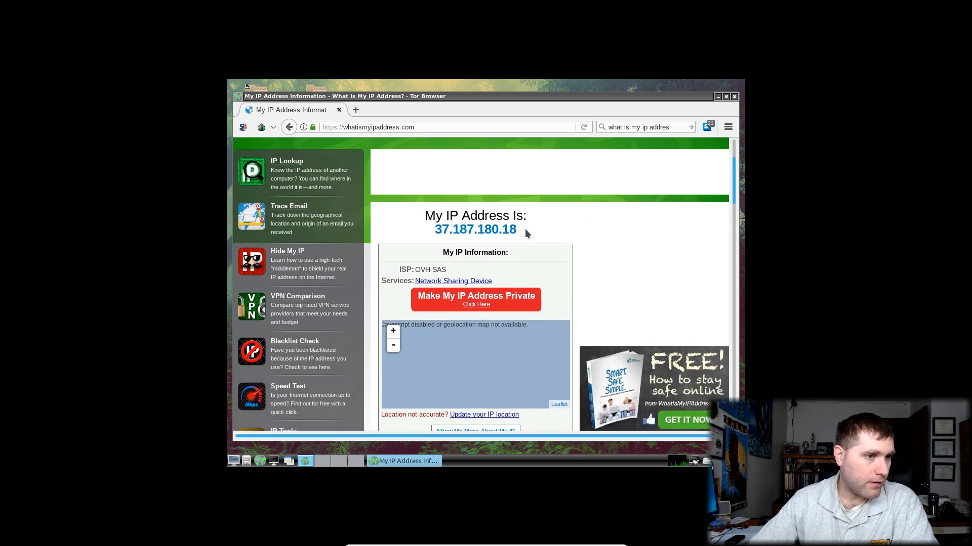
{"action": "left_click_drag", "start_coordinate": [525, 229], "coordinate": [432, 236]}
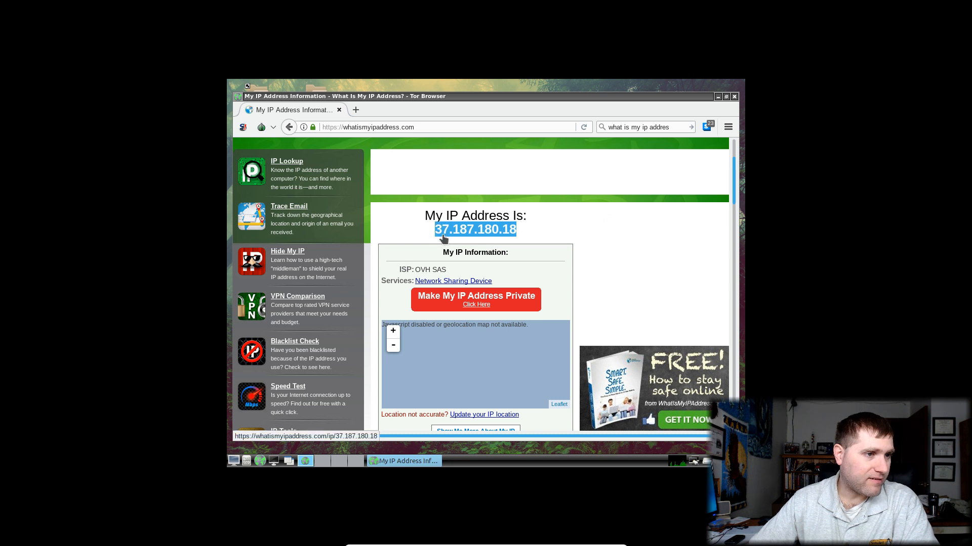
{"action": "right_click", "coordinate": [444, 236]}
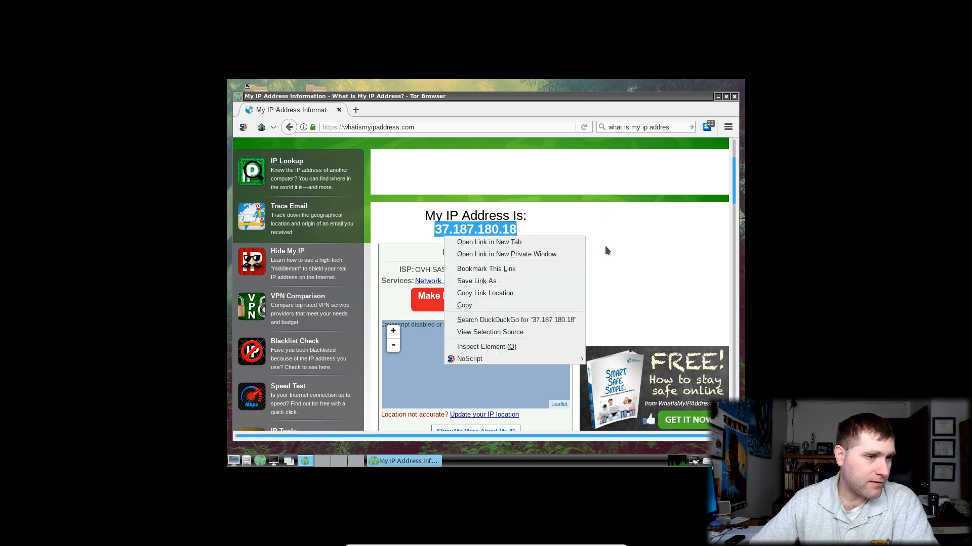
{"action": "left_click", "coordinate": [546, 319]}
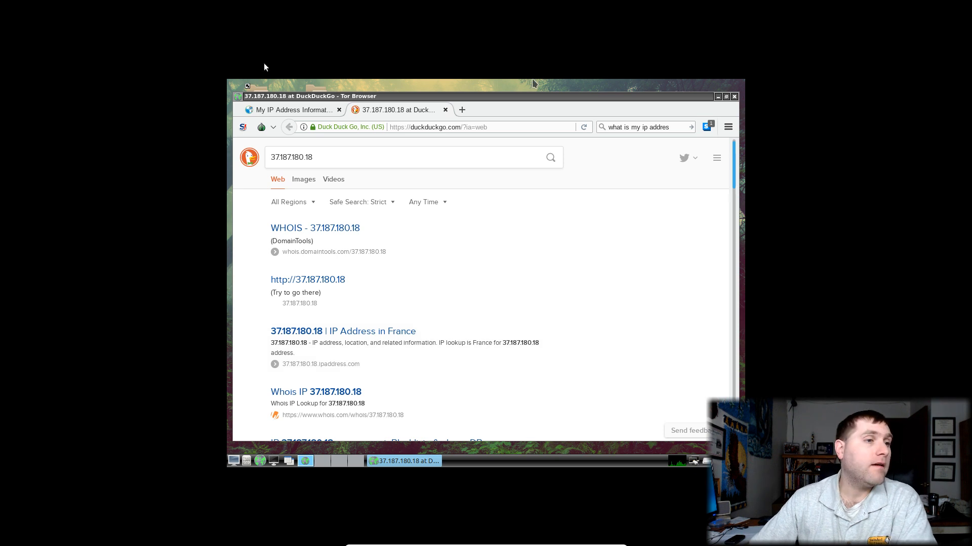
Close the DuckDuckGo search results tab
{"action": "left_click", "coordinate": [445, 110]}
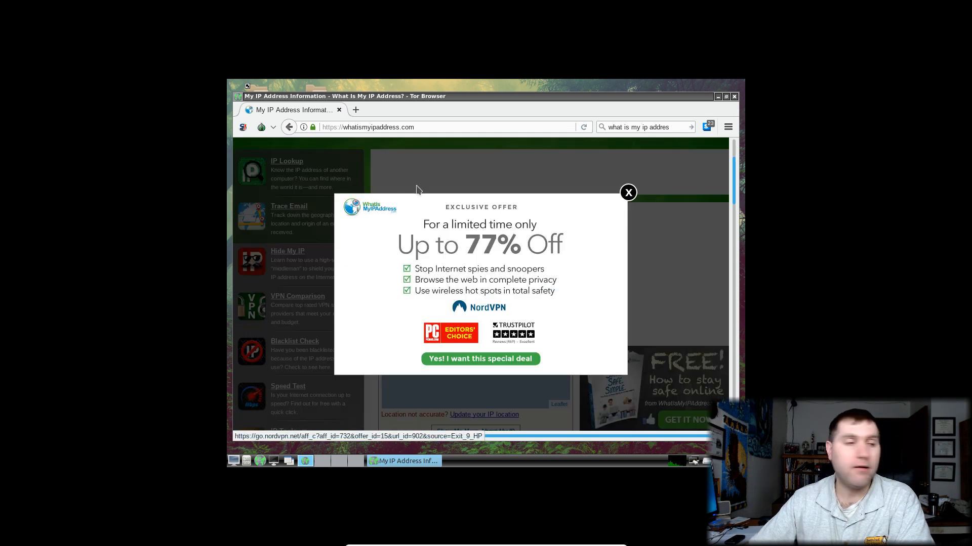
Dismiss the VPN offer, close Tor Browser, and launch Openbox Configuration Manager from Preferences
{"action": "left_click", "coordinate": [628, 192]}
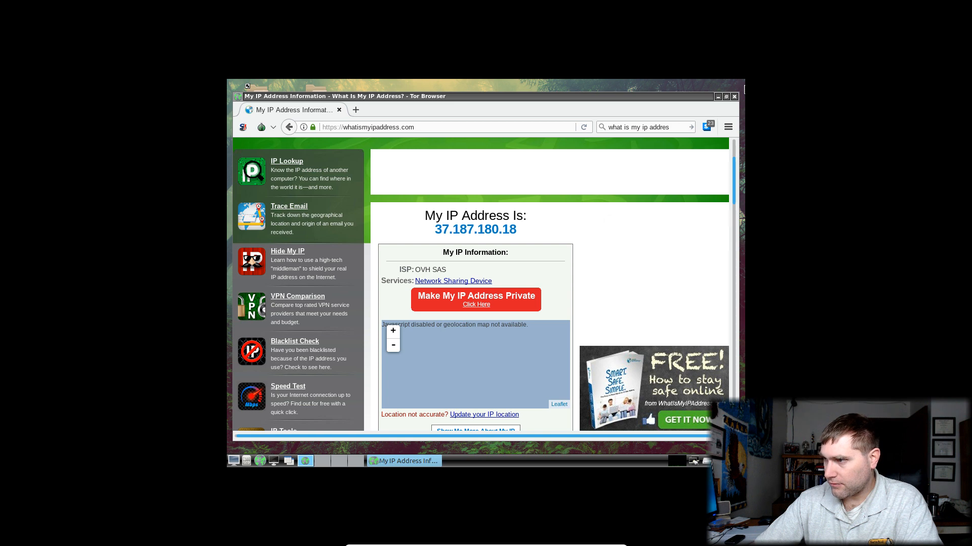
{"action": "left_click", "coordinate": [733, 98]}
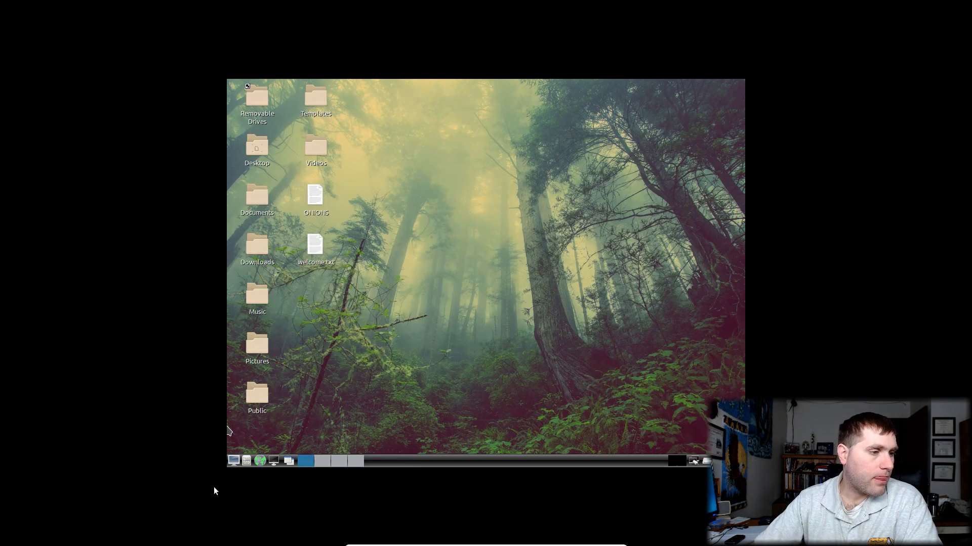
{"action": "left_click", "coordinate": [231, 466]}
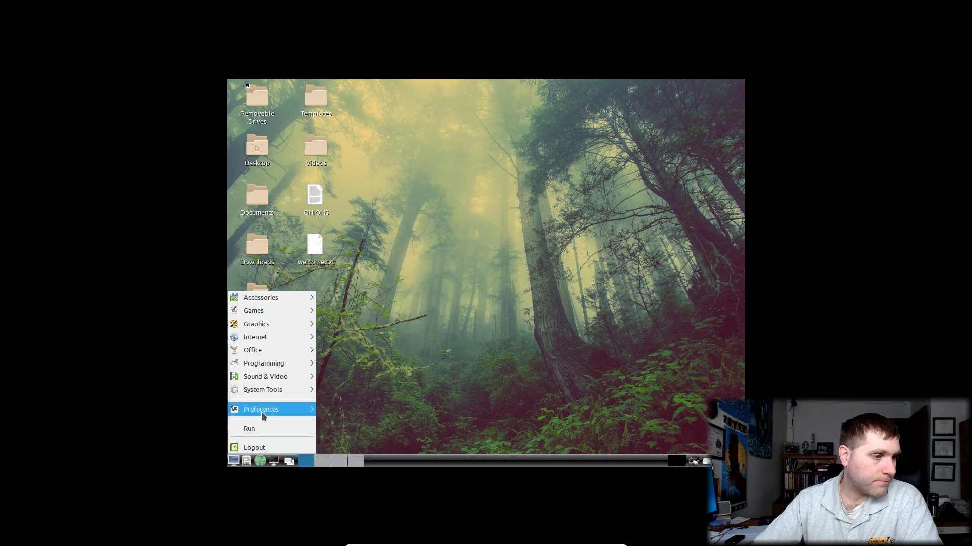
{"action": "mouse_move", "coordinate": [262, 411]}
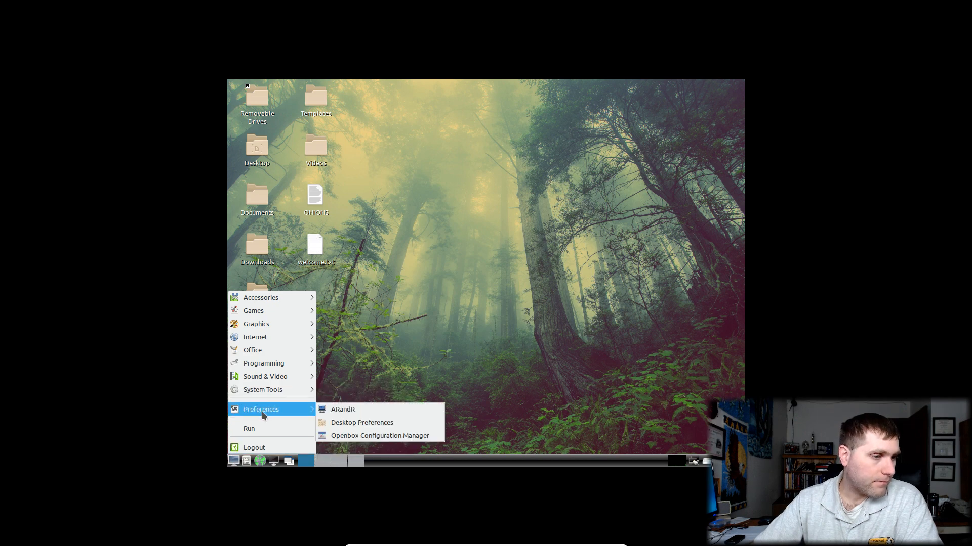
{"action": "left_click", "coordinate": [394, 436]}
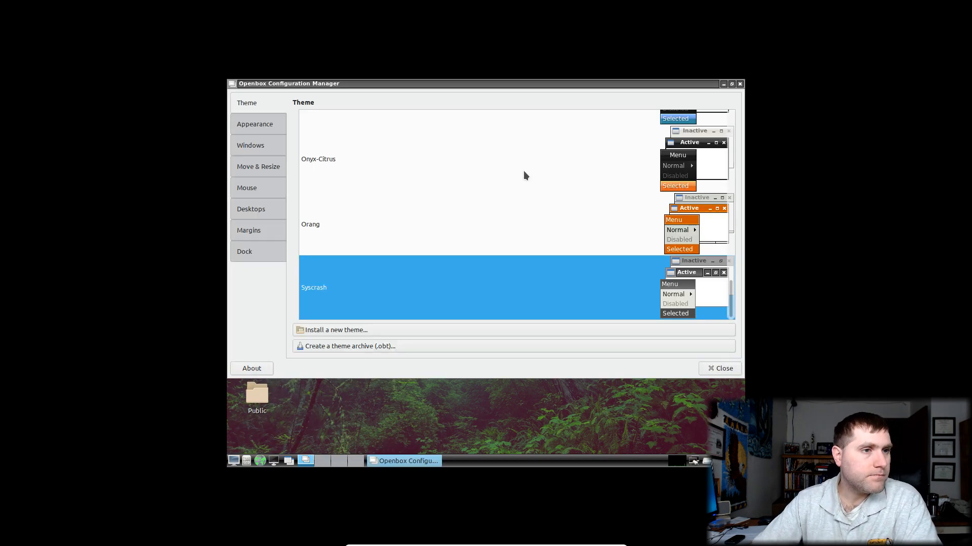
Try the Onyx-Citrus, Orang, Syscrash and Artwiz-boxed window themes
{"action": "left_click_drag", "start_coordinate": [433, 84], "coordinate": [427, 114]}
{"action": "left_click", "coordinate": [402, 192]}
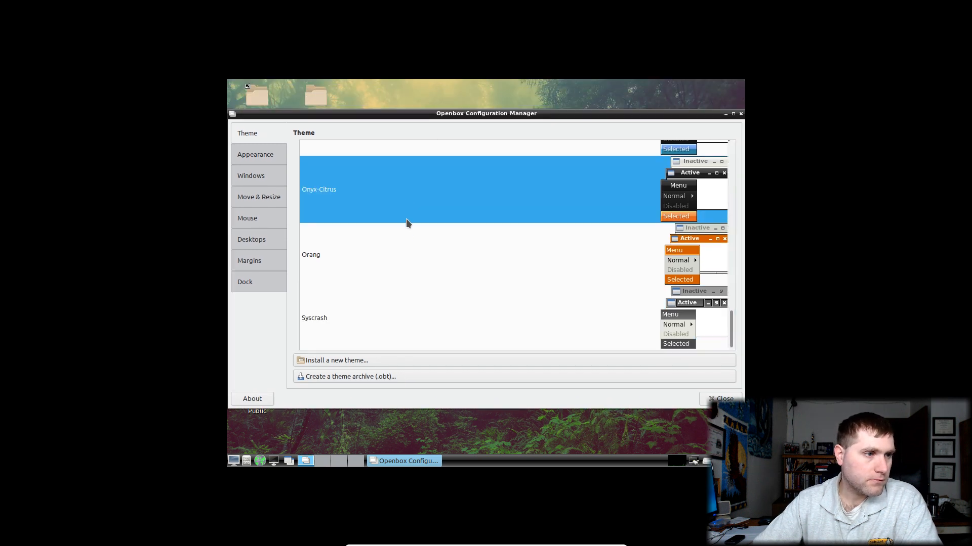
{"action": "left_click", "coordinate": [394, 257]}
{"action": "left_click", "coordinate": [382, 315]}
{"action": "scroll", "coordinate": [401, 286], "scroll_direction": "up", "scroll_amount": 4}
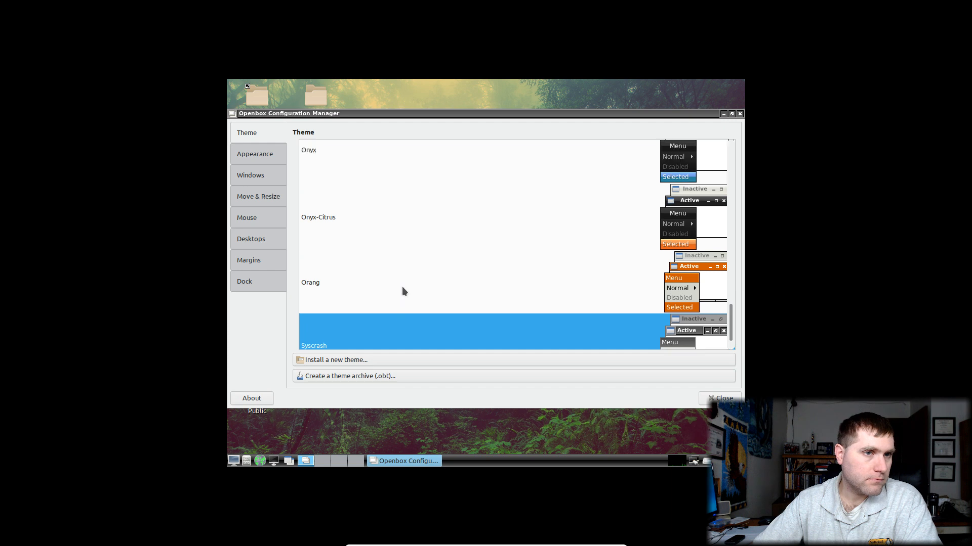
{"action": "scroll", "coordinate": [402, 254], "scroll_direction": "up", "scroll_amount": 15}
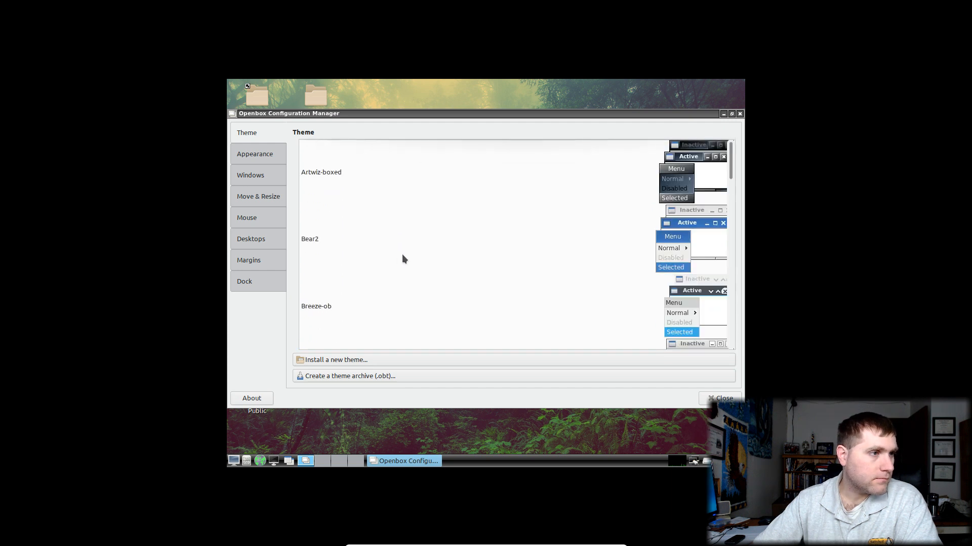
{"action": "left_click", "coordinate": [347, 160]}
Try the Bear2, Breeze-ob, Clearlooks, Clearlooks-3.4, Clearlooks-Olive and Mikachu themes
{"action": "left_click", "coordinate": [351, 236]}
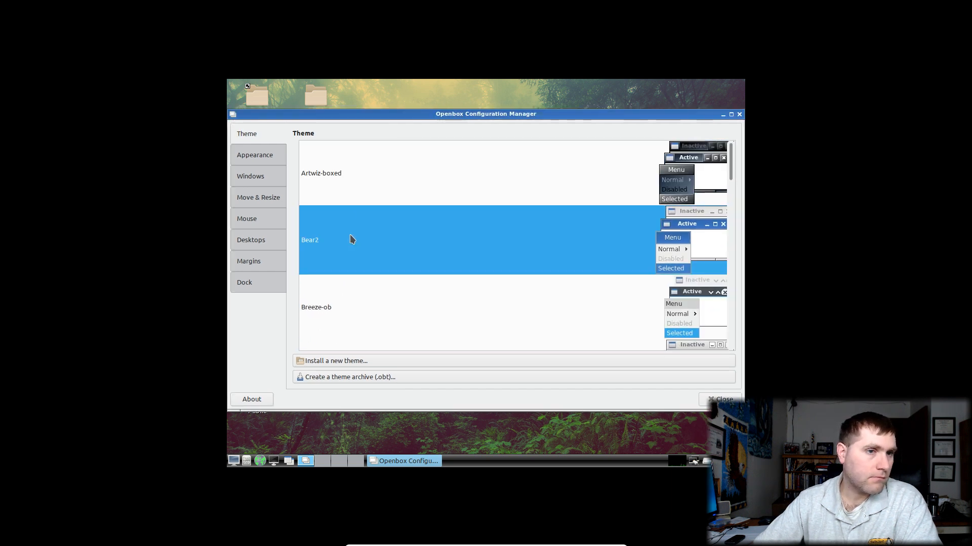
{"action": "scroll", "coordinate": [351, 248], "scroll_direction": "down", "scroll_amount": 2}
{"action": "left_click", "coordinate": [352, 255]}
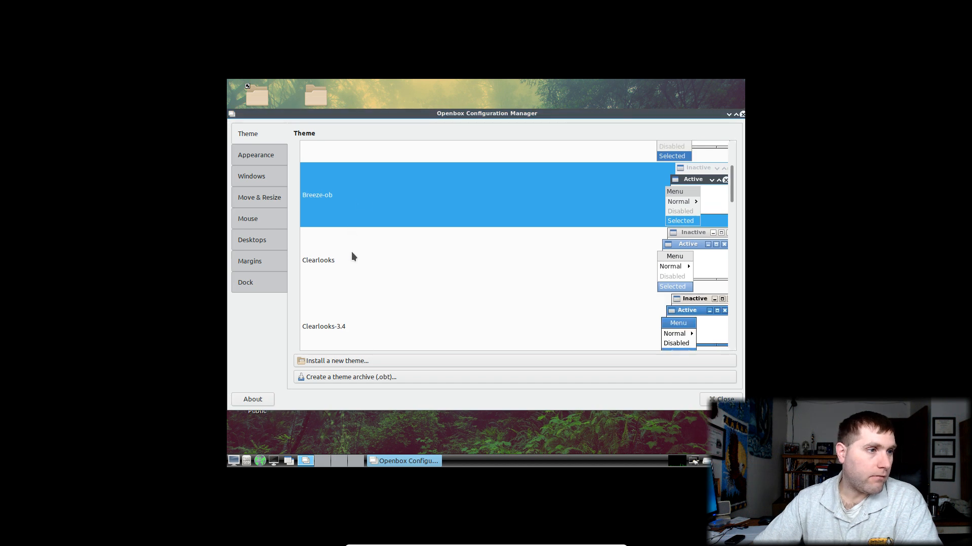
{"action": "left_click", "coordinate": [371, 262]}
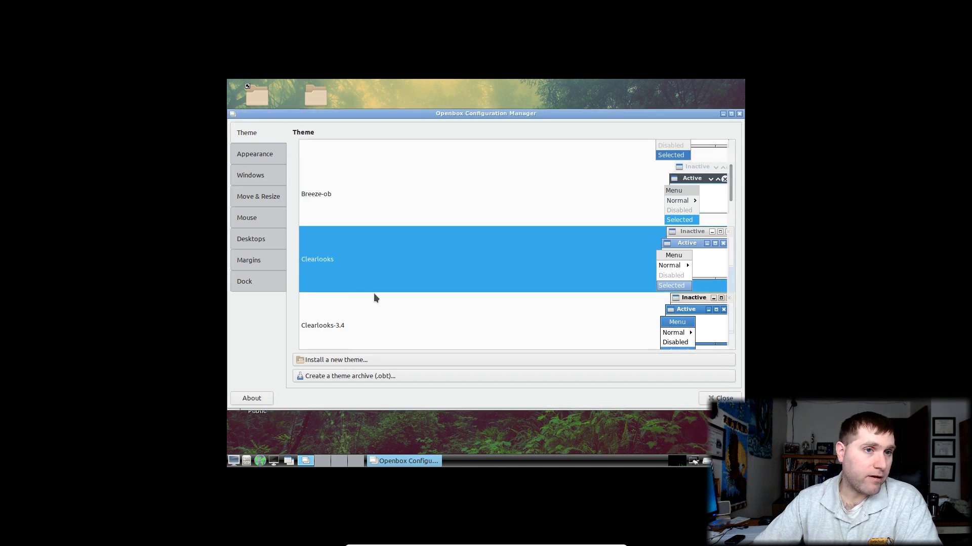
{"action": "left_click", "coordinate": [373, 304]}
{"action": "left_click", "coordinate": [368, 268]}
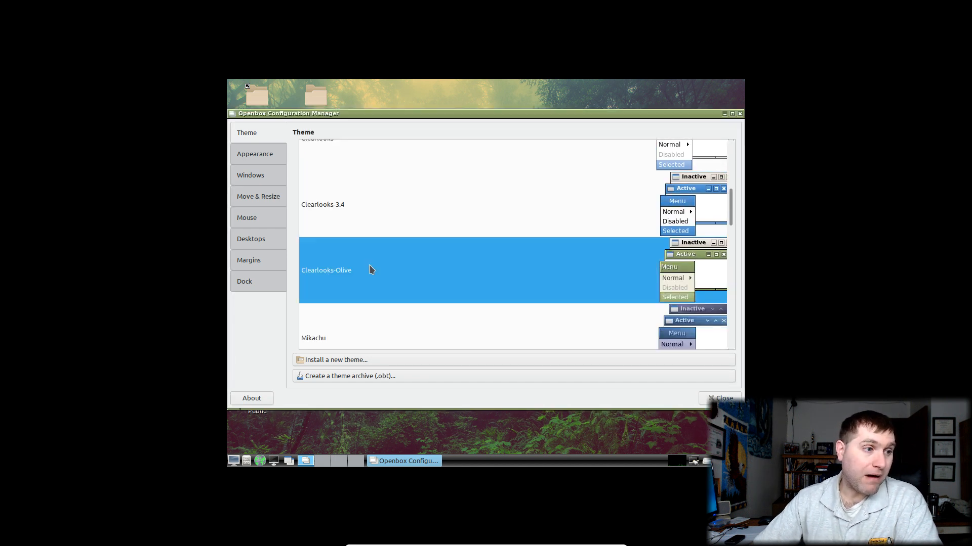
{"action": "left_click", "coordinate": [369, 280]}
Browse the appearance, windows, move/resize, focus, desktops, margins and dock settings sections
{"action": "left_click", "coordinate": [239, 149]}
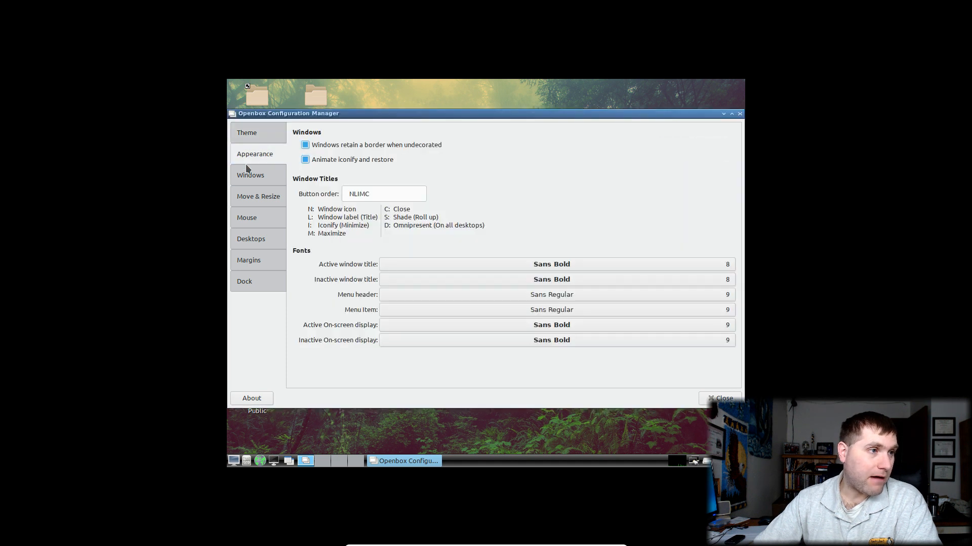
{"action": "left_click", "coordinate": [238, 177]}
{"action": "left_click", "coordinate": [256, 196]}
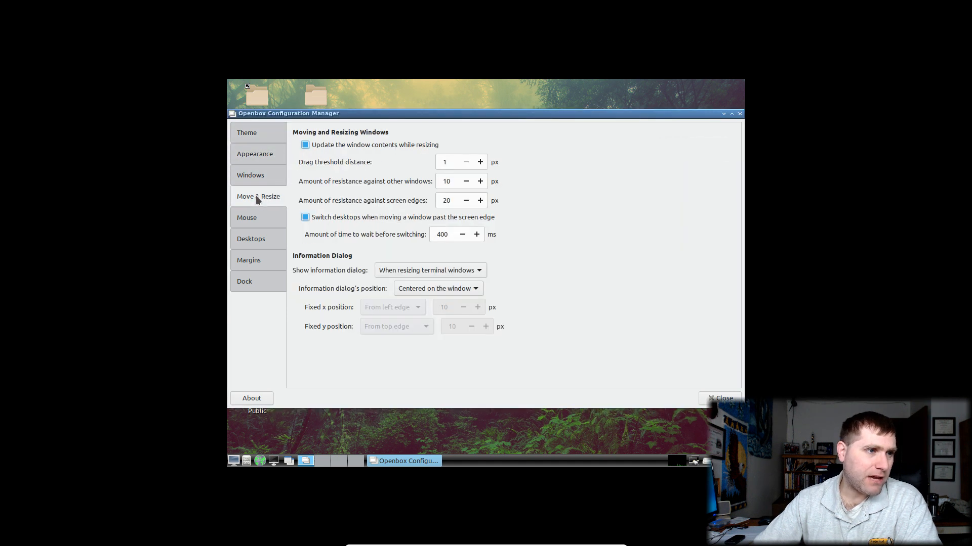
{"action": "left_click", "coordinate": [255, 214]}
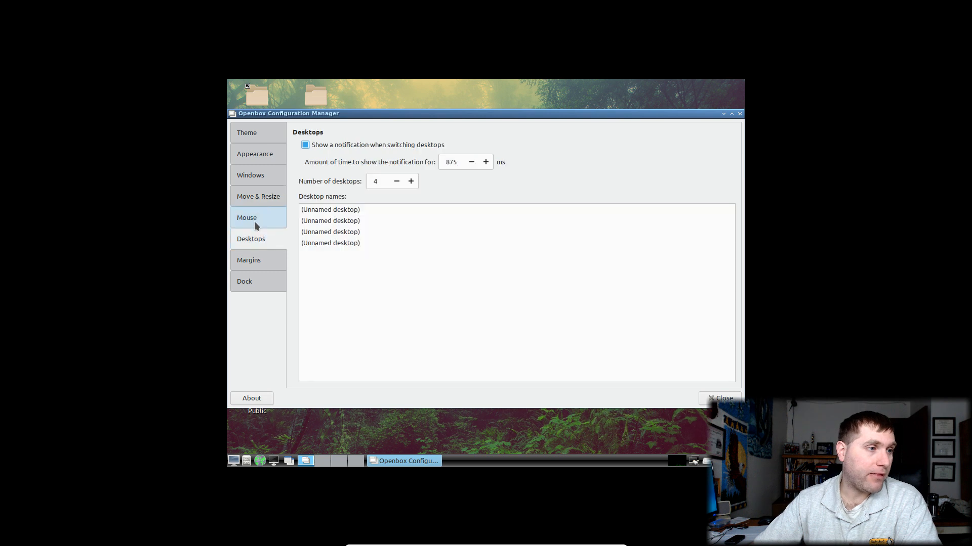
{"action": "left_click", "coordinate": [240, 242]}
{"action": "left_click", "coordinate": [252, 262]}
{"action": "left_click", "coordinate": [247, 281]}
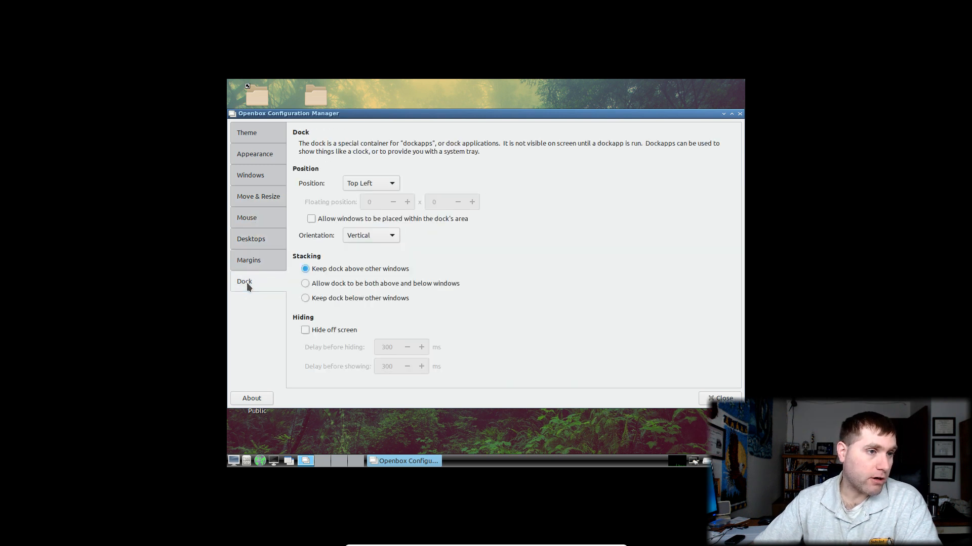
Reapply the Artwiz-boxed theme and close the Configuration Manager
{"action": "left_click", "coordinate": [253, 135]}
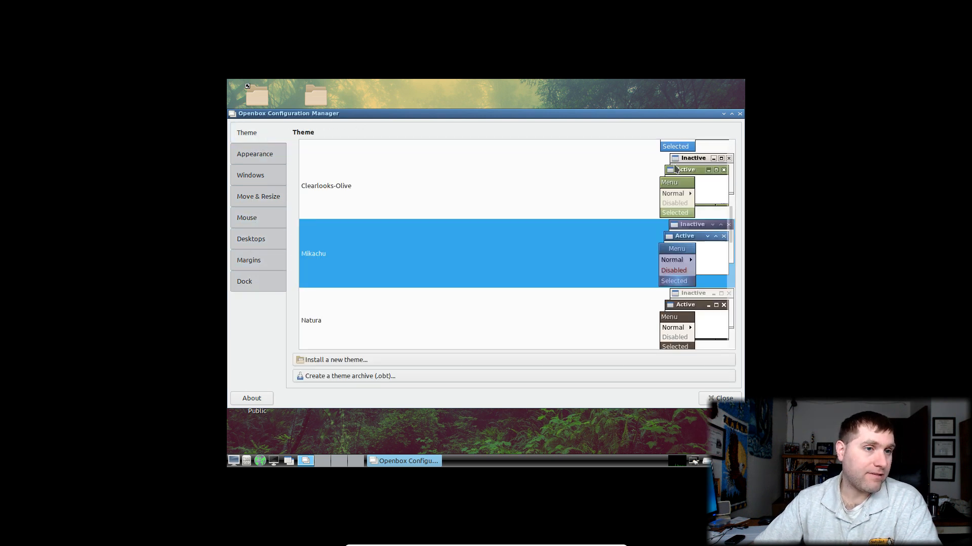
{"action": "scroll", "coordinate": [597, 207], "scroll_direction": "up", "scroll_amount": 5}
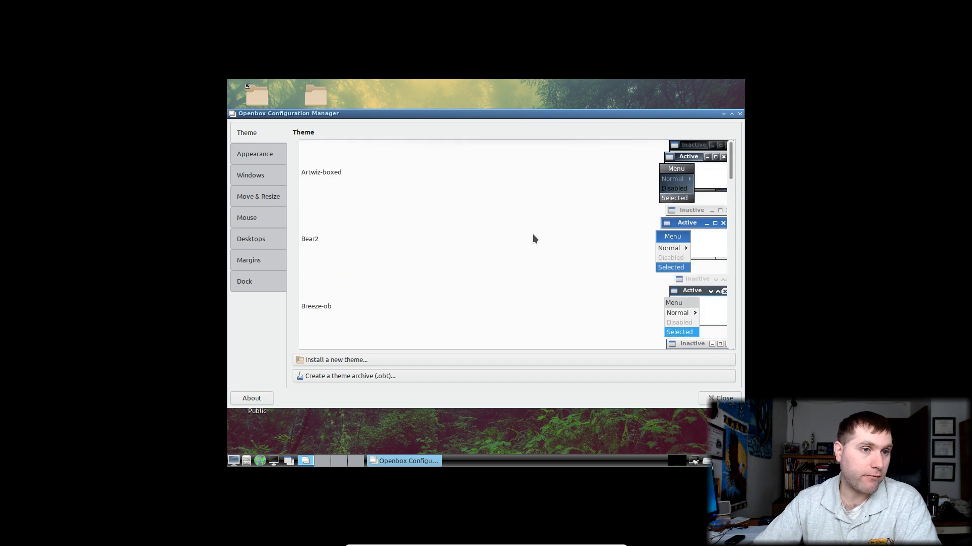
{"action": "left_click", "coordinate": [545, 170]}
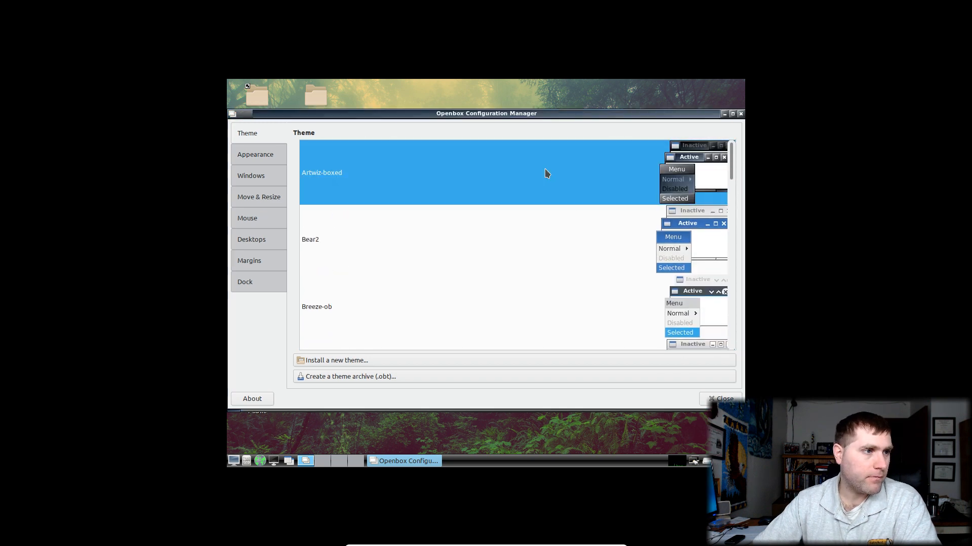
{"action": "left_click", "coordinate": [740, 114]}
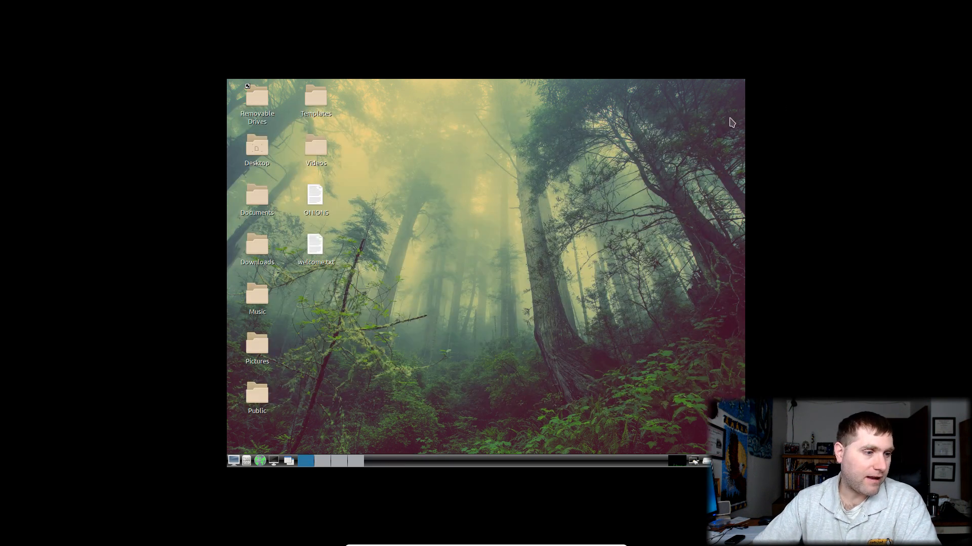
{"action": "left_click", "coordinate": [234, 461]}
{"action": "mouse_move", "coordinate": [263, 300]}
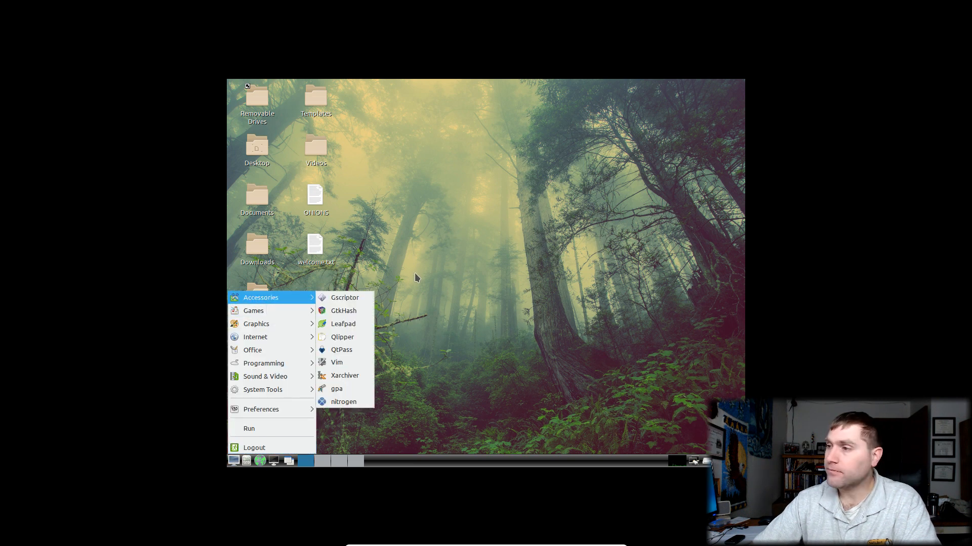
{"action": "left_click", "coordinate": [501, 151]}
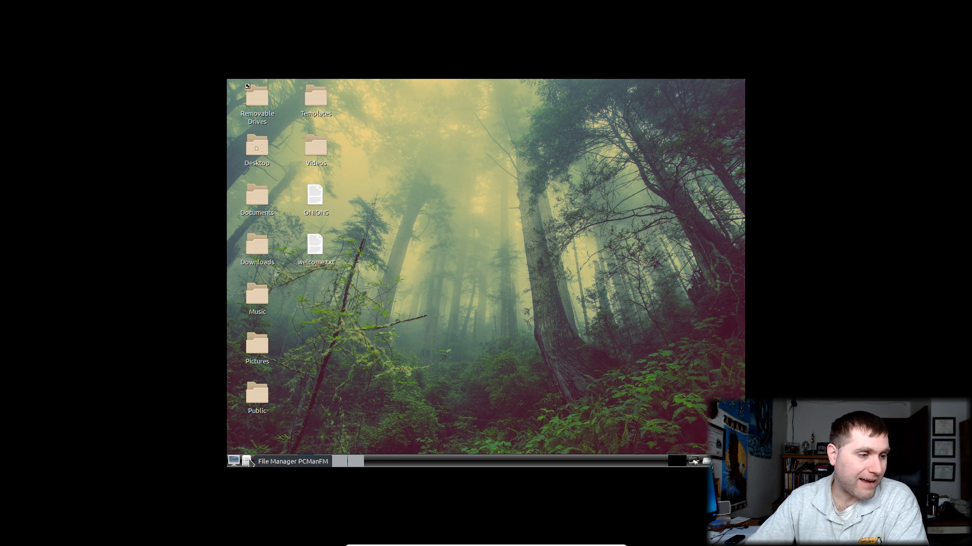
Browse the Openbox application menu's submenus, then dismiss it by clicking the desktop
{"action": "left_click", "coordinate": [234, 461]}
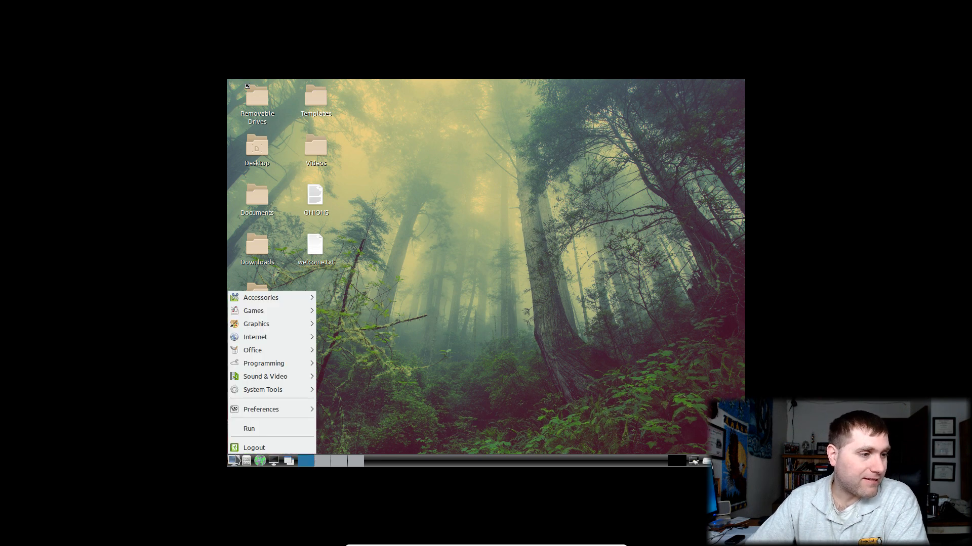
{"action": "mouse_move", "coordinate": [265, 298]}
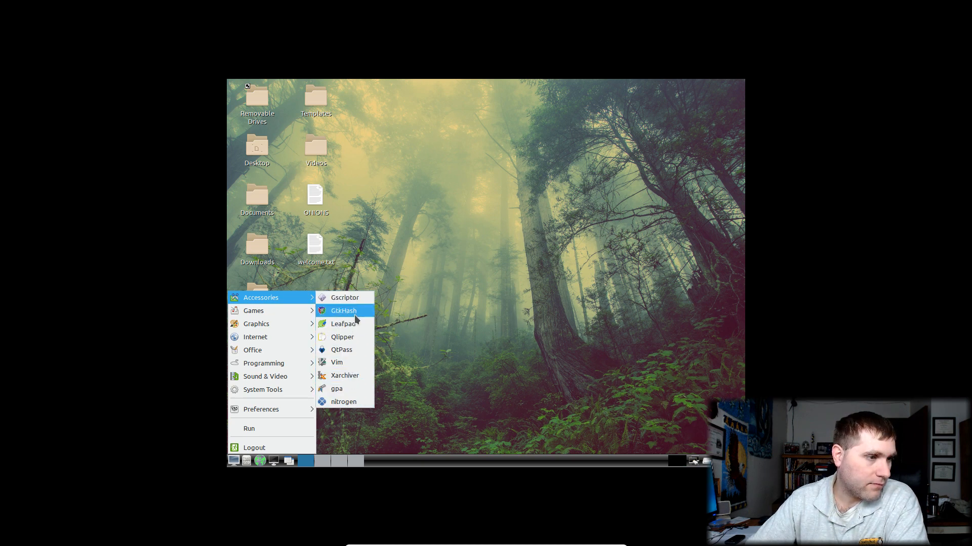
{"action": "mouse_move", "coordinate": [264, 324]}
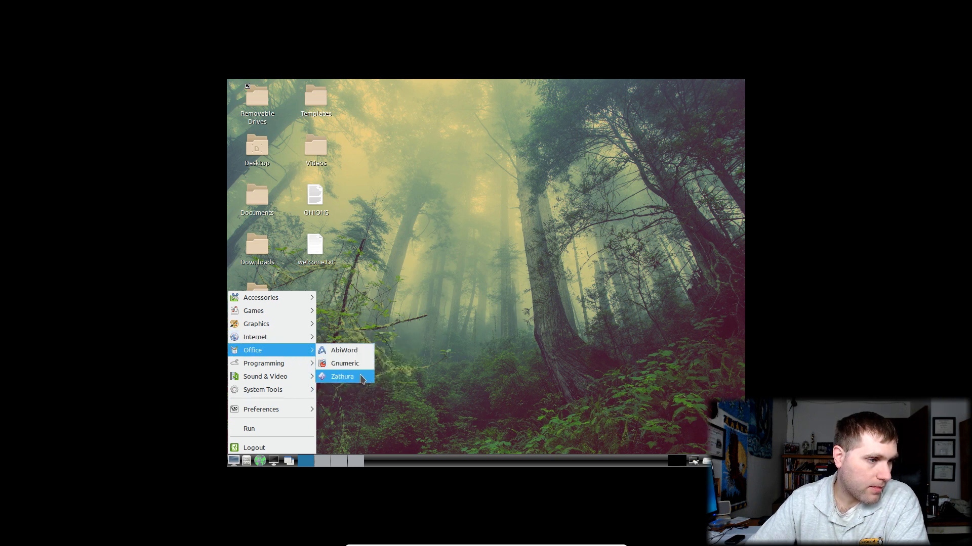
{"action": "mouse_move", "coordinate": [284, 378]}
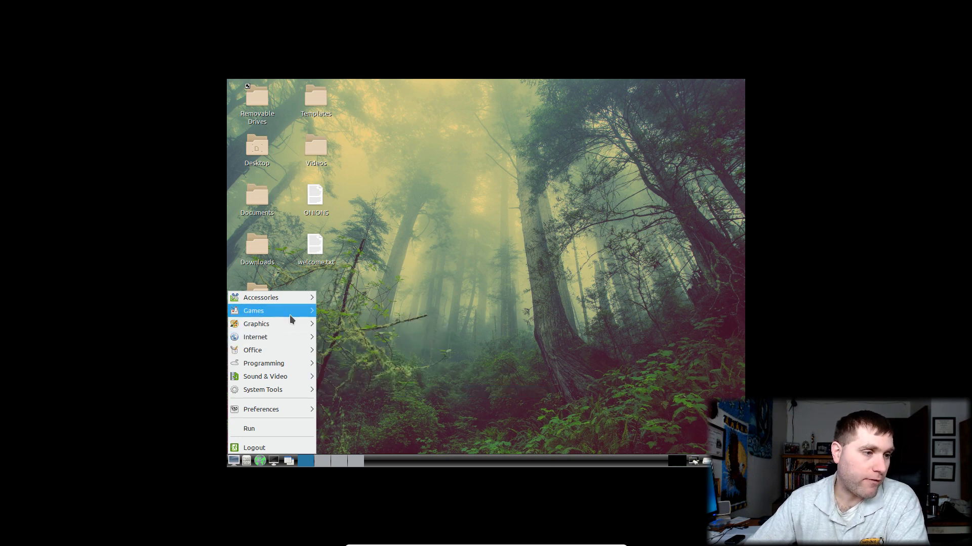
{"action": "mouse_move", "coordinate": [298, 303]}
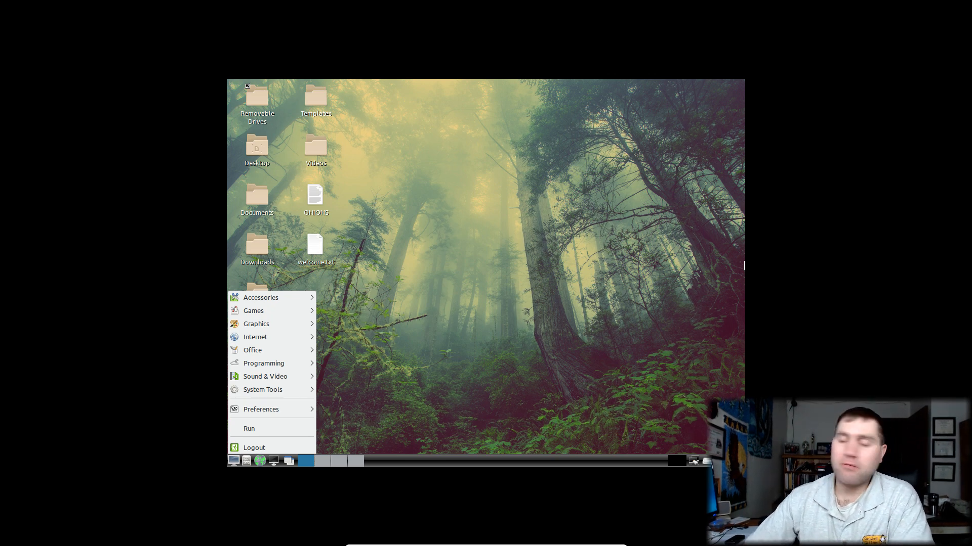
{"action": "left_click", "coordinate": [503, 181]}
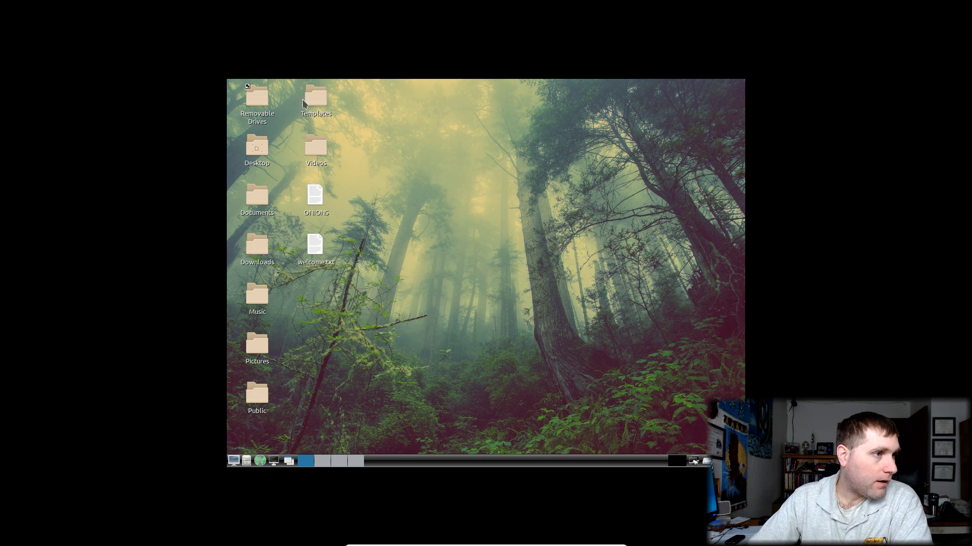
Check the live filesystem drive, then open Desktop in PCManFM and browse Applications > System Tools
{"action": "left_click", "coordinate": [707, 462]}
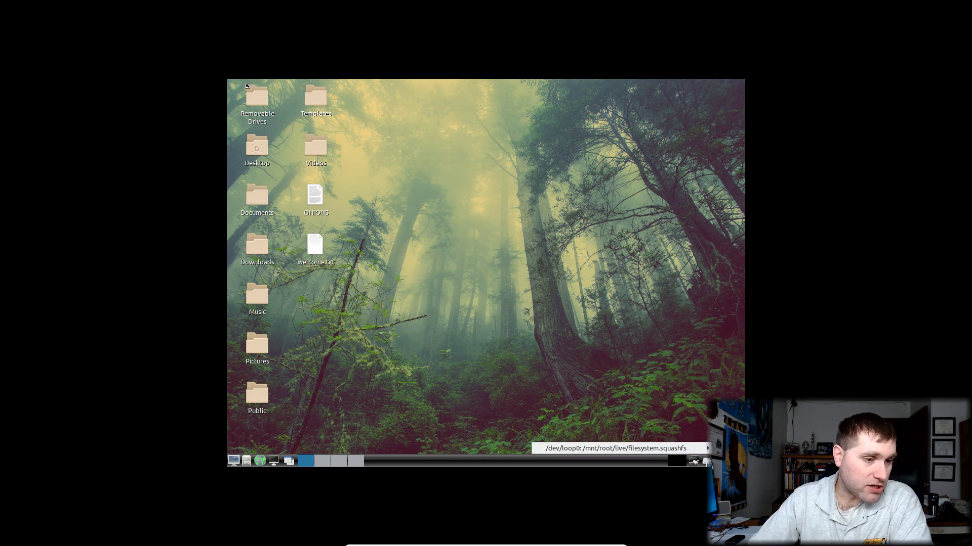
{"action": "left_click", "coordinate": [492, 254]}
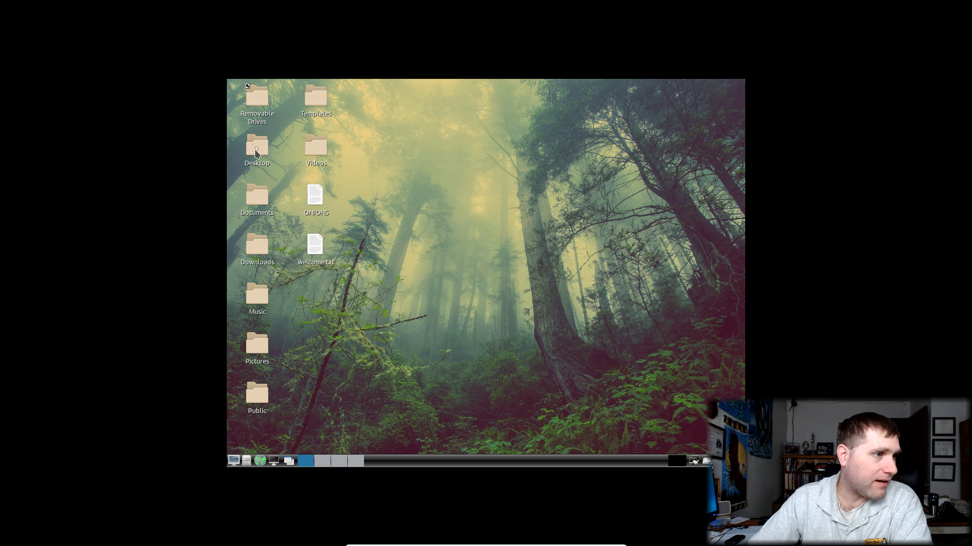
{"action": "double_click", "coordinate": [256, 154]}
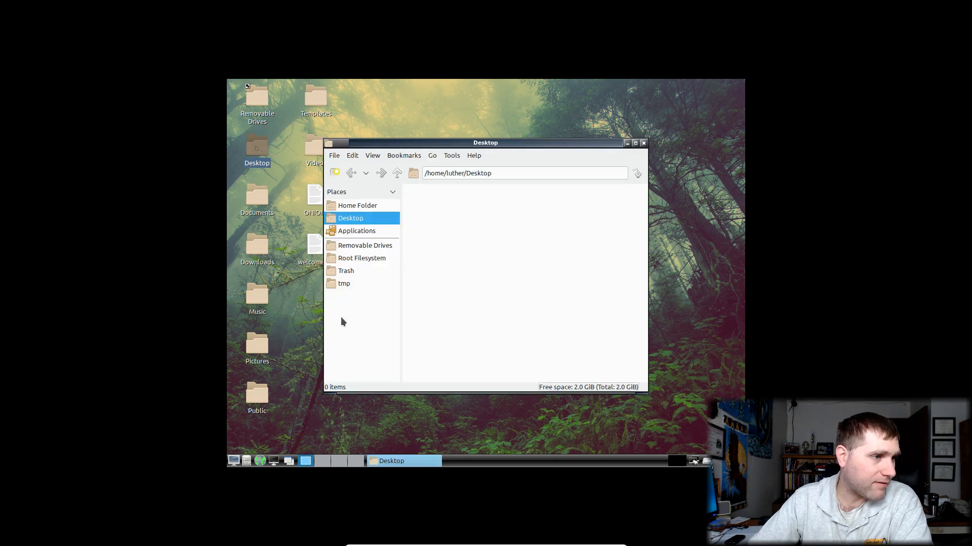
{"action": "triple_click", "coordinate": [516, 173]}
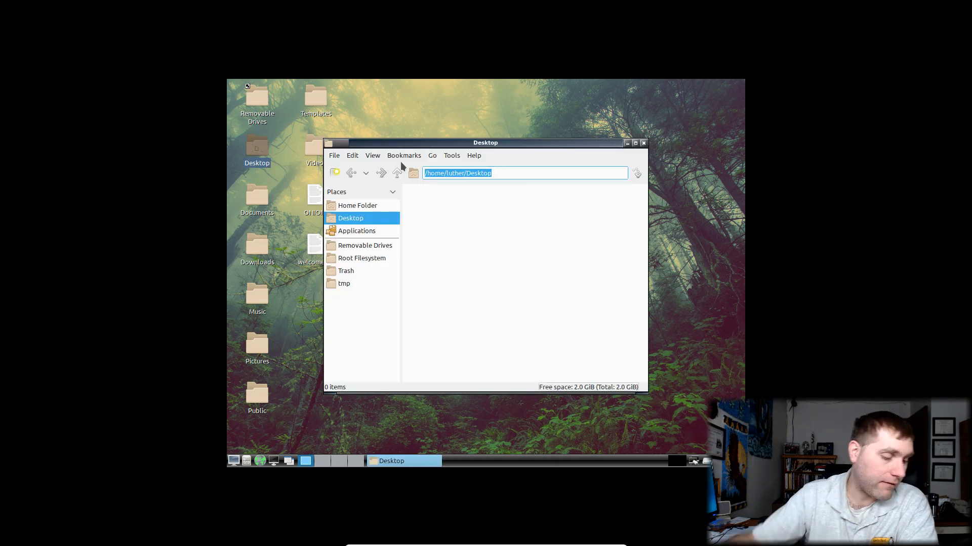
{"action": "type", "text": "s"}
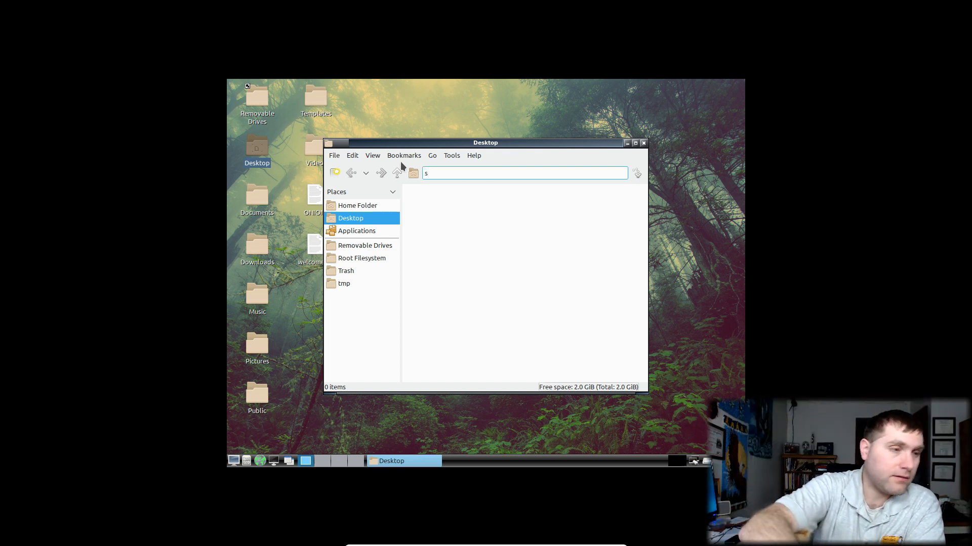
{"action": "key", "text": "BackSpace"}
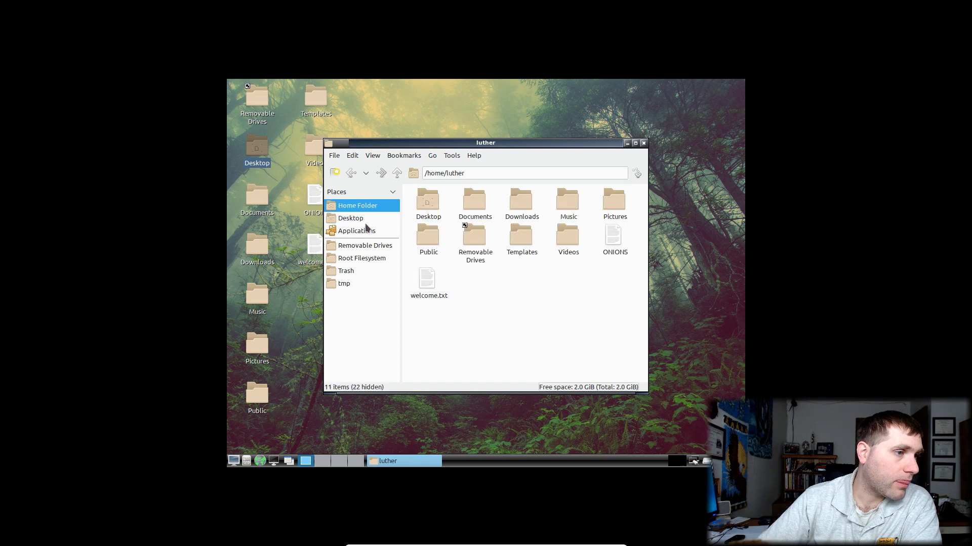
{"action": "left_click", "coordinate": [357, 231]}
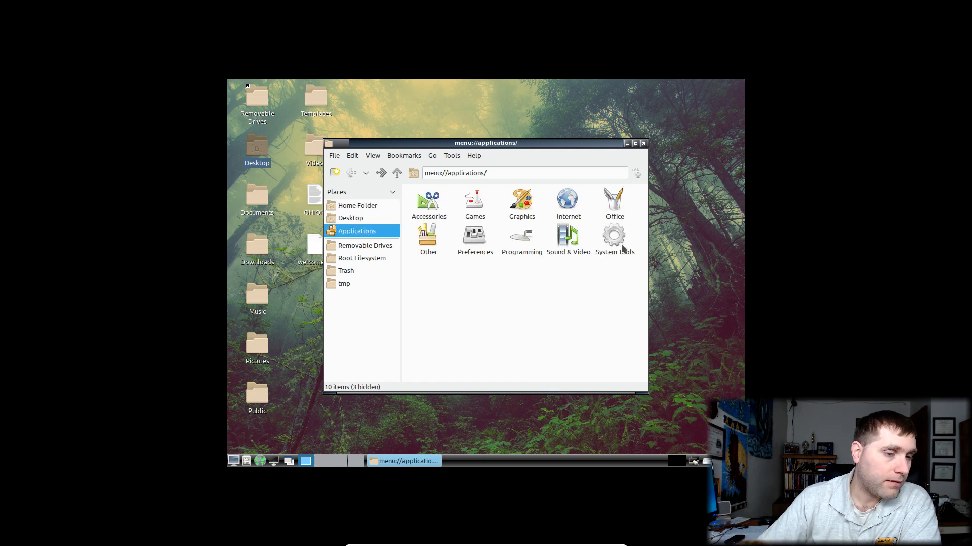
{"action": "double_click", "coordinate": [606, 241]}
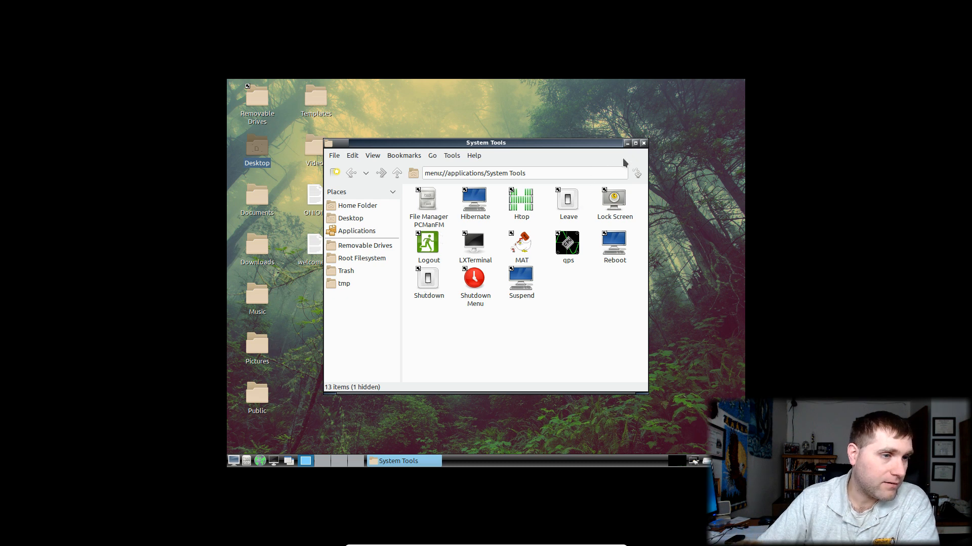
Launch htop from System Tools, close the folder window, then move and close htop
{"action": "double_click", "coordinate": [524, 201]}
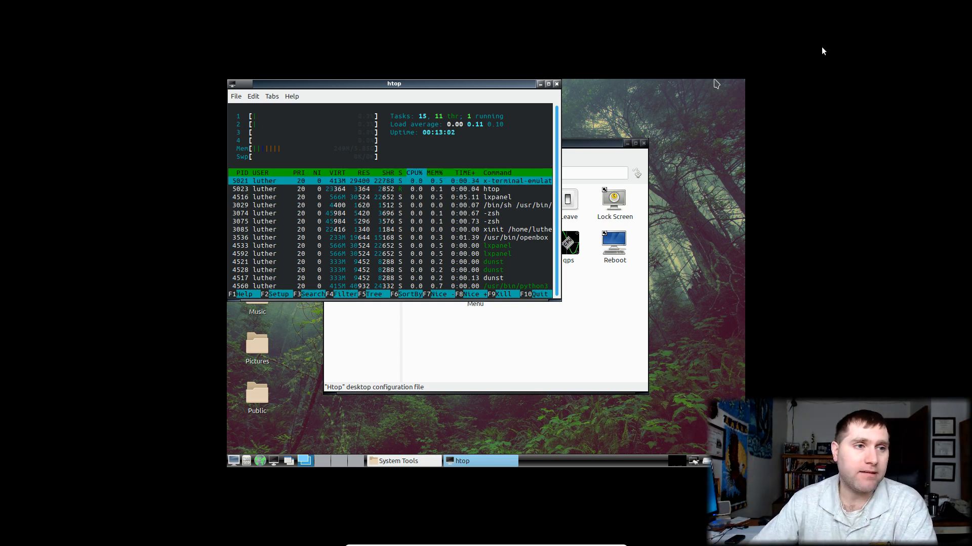
{"action": "left_click", "coordinate": [643, 144]}
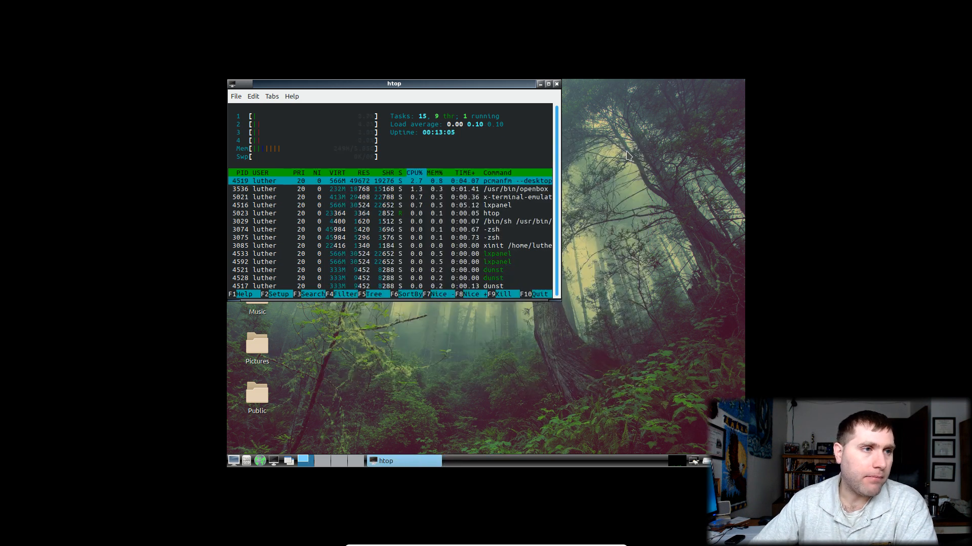
{"action": "left_click_drag", "start_coordinate": [488, 83], "coordinate": [523, 109]}
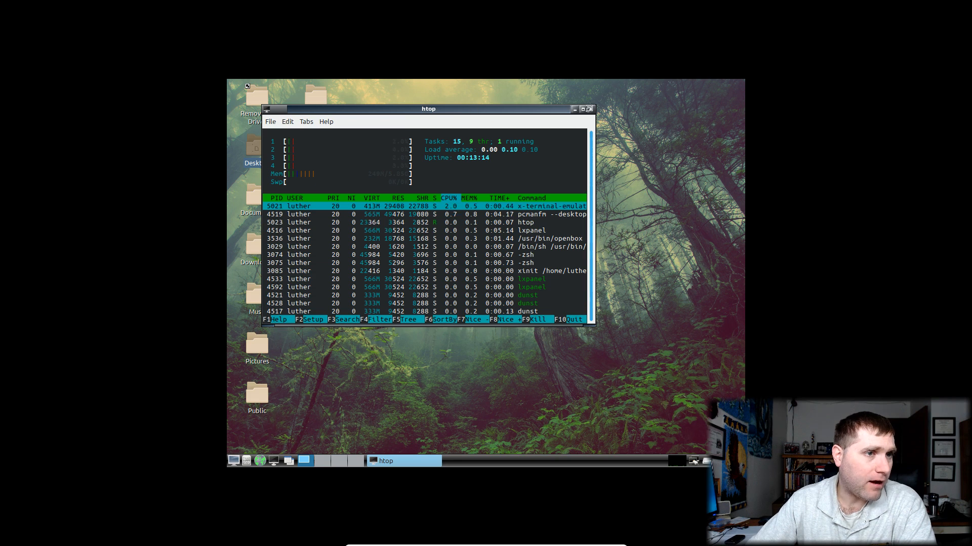
{"action": "left_click", "coordinate": [590, 109]}
{"action": "left_click", "coordinate": [612, 174]}
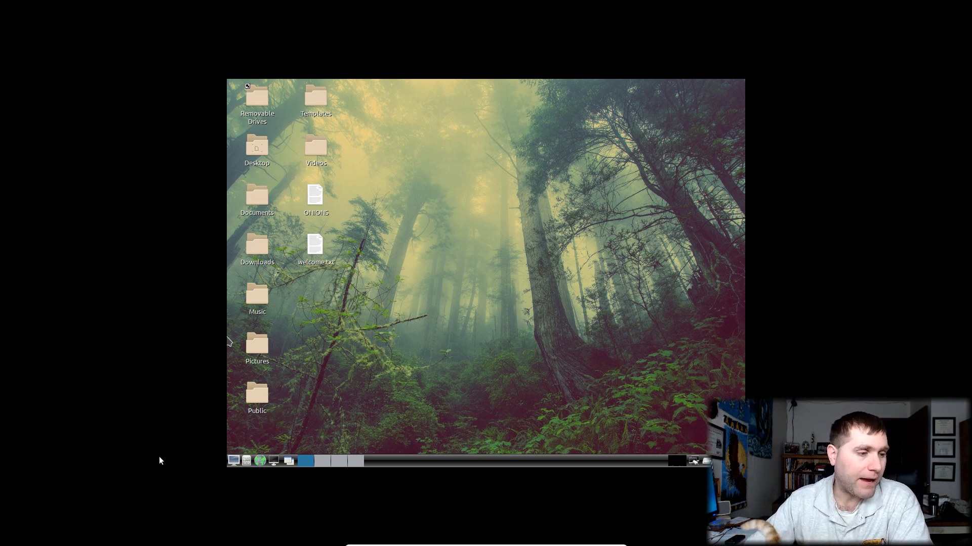
{"action": "left_click", "coordinate": [233, 461]}
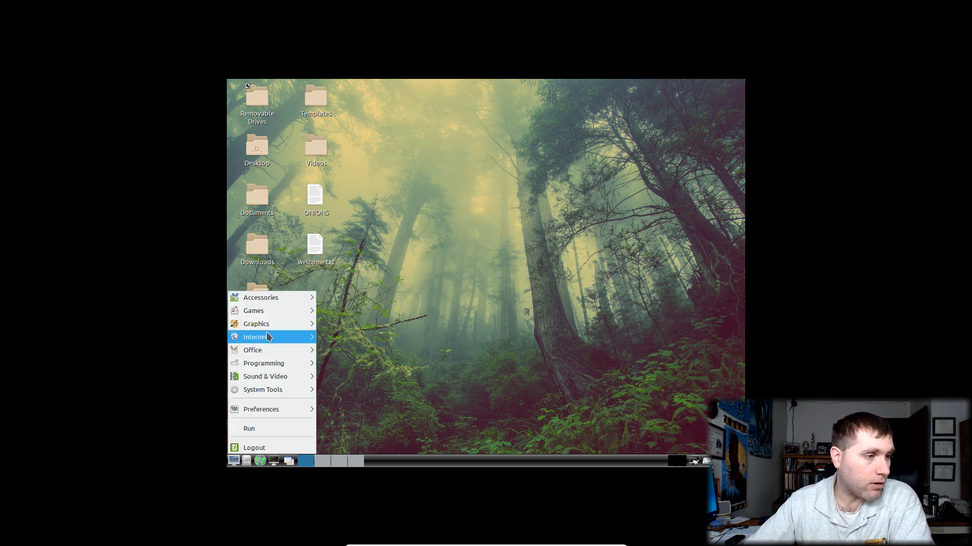
{"action": "mouse_move", "coordinate": [290, 301]}
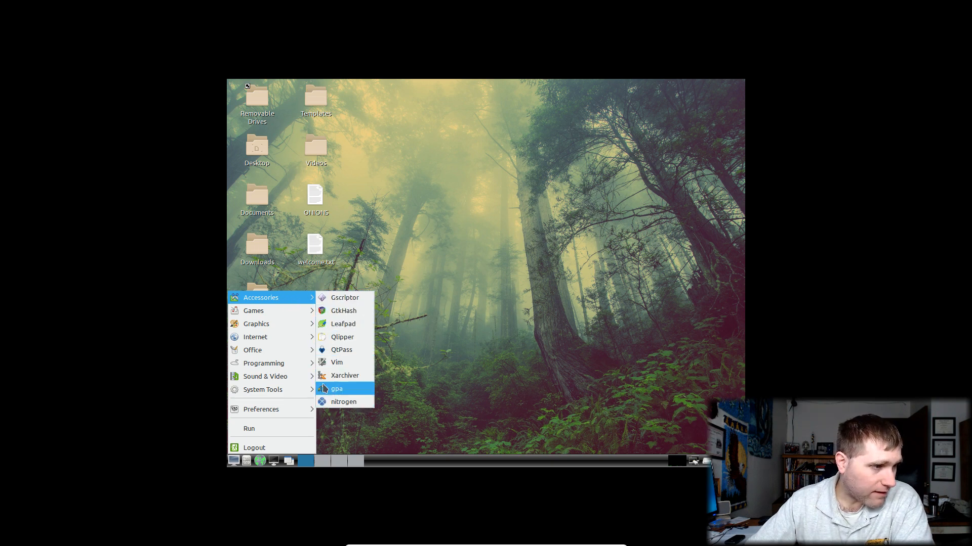
{"action": "right_click", "coordinate": [458, 236]}
{"action": "mouse_move", "coordinate": [468, 241]}
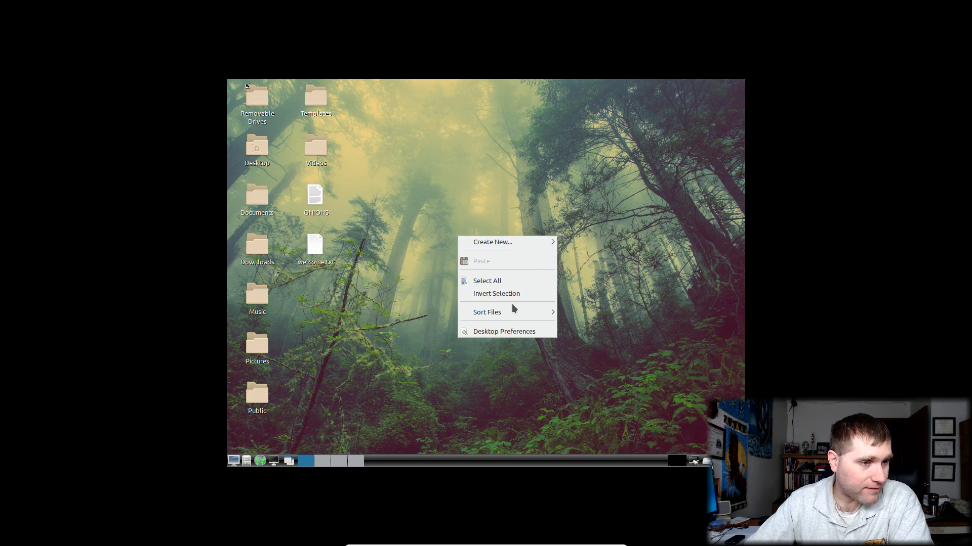
{"action": "left_click", "coordinate": [357, 338]}
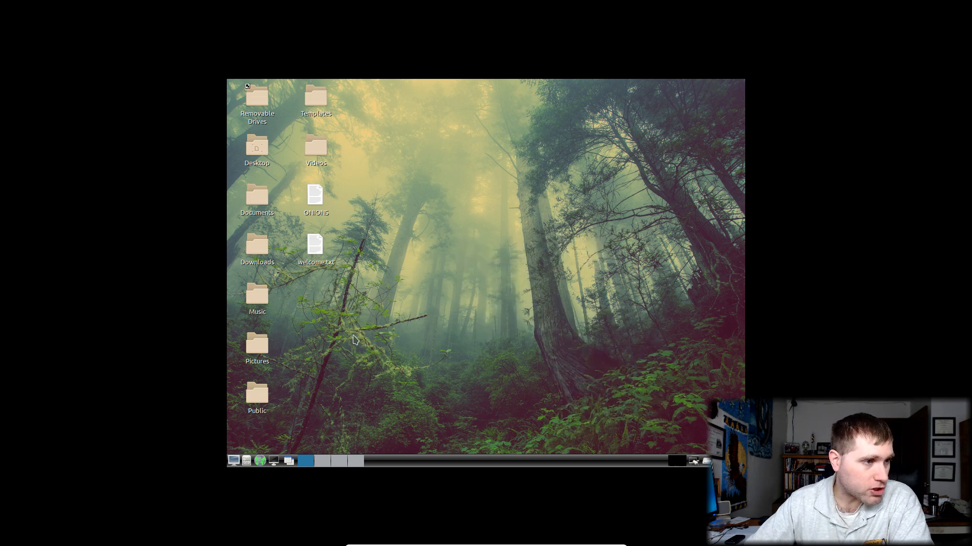
{"action": "double_click", "coordinate": [314, 245]}
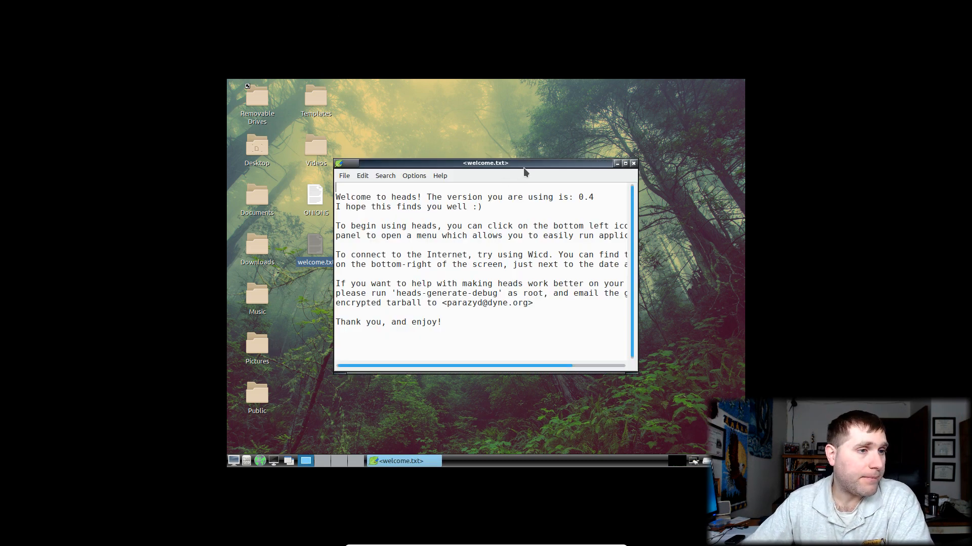
{"action": "left_click_drag", "start_coordinate": [525, 167], "coordinate": [605, 107]}
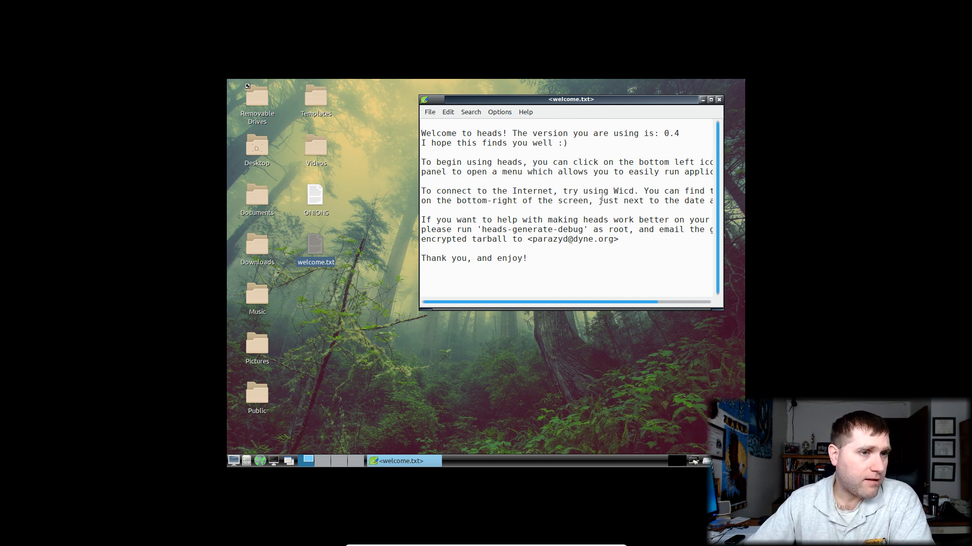
{"action": "left_click", "coordinate": [710, 99]}
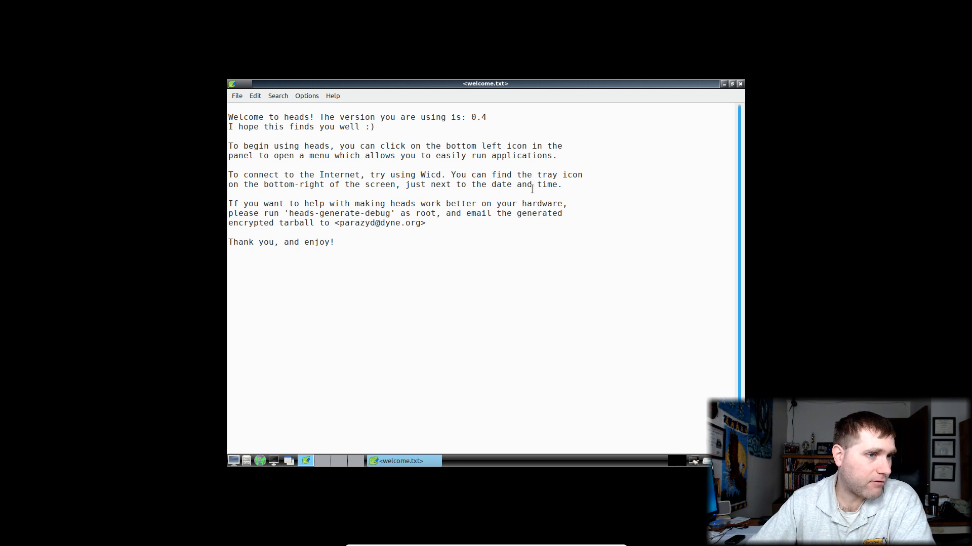
{"action": "mouse_move", "coordinate": [696, 463]}
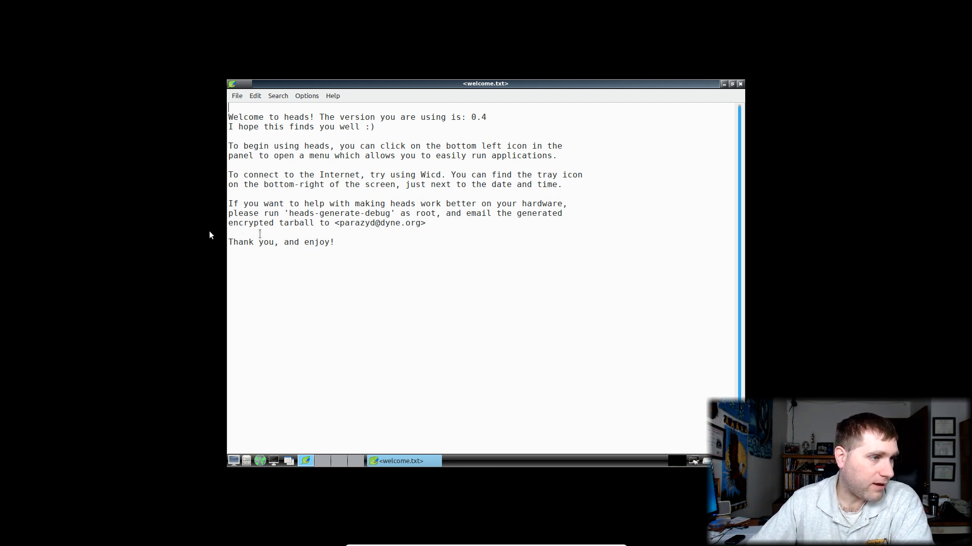
{"action": "left_click", "coordinate": [740, 84]}
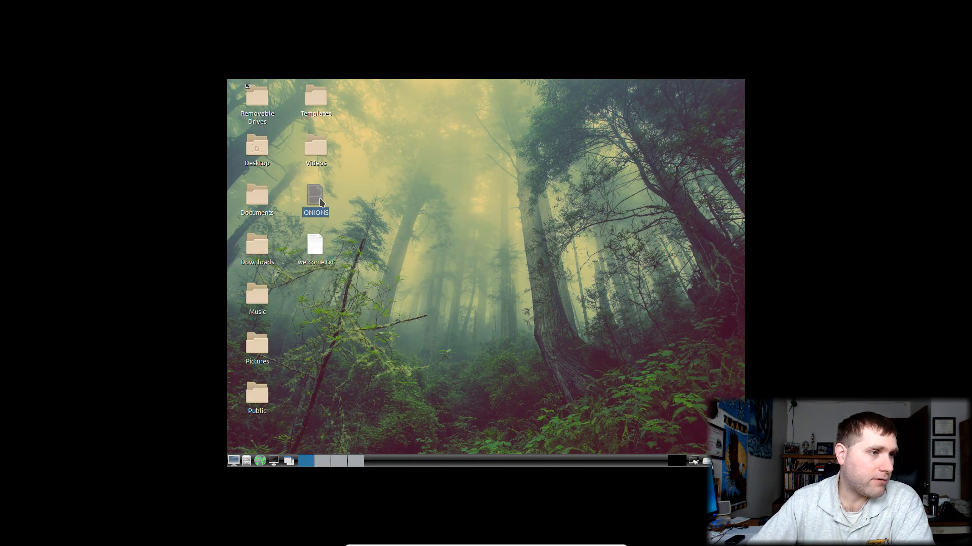
Open the ONIONS list in Leafpad and copy the Volatile Git (Gogs) onion address
{"action": "double_click", "coordinate": [320, 202]}
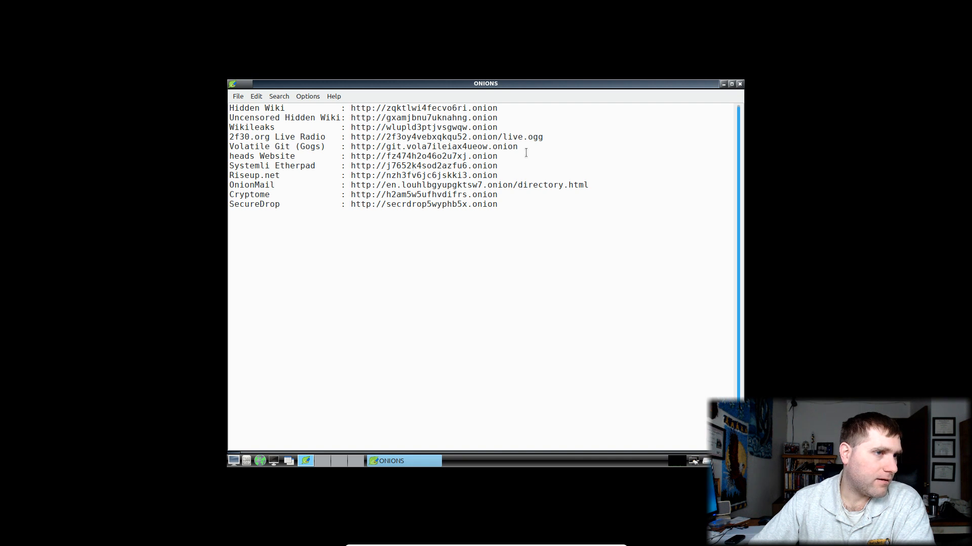
{"action": "left_click_drag", "start_coordinate": [526, 149], "coordinate": [350, 147]}
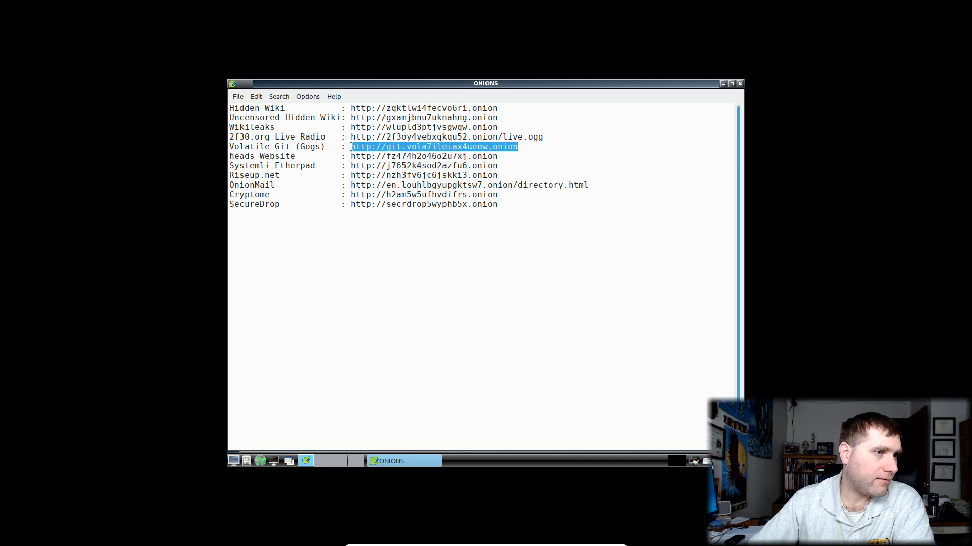
{"action": "right_click", "coordinate": [359, 146]}
{"action": "left_click", "coordinate": [399, 167]}
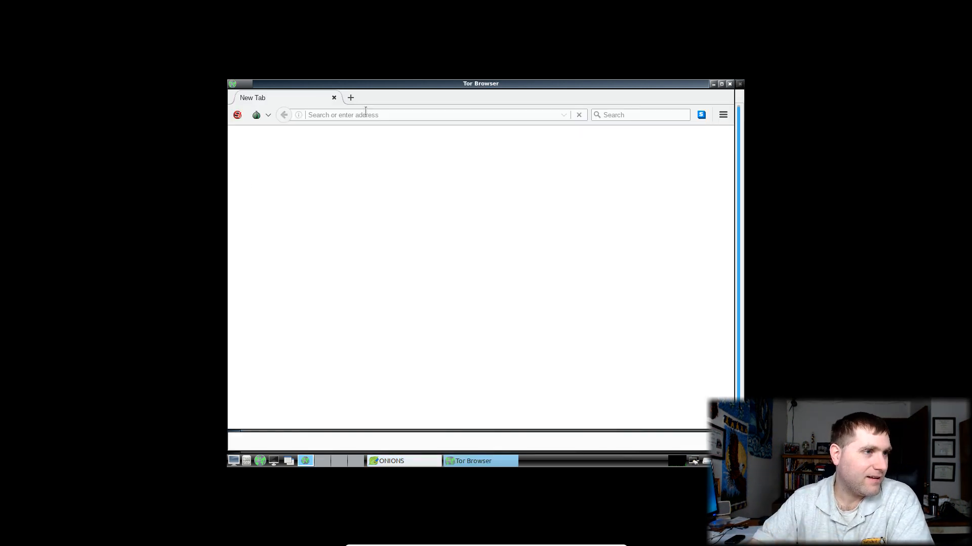
Paste-and-go the Volatile Git onion address in Tor Browser, then bring ONIONS back to front
{"action": "right_click", "coordinate": [366, 114]}
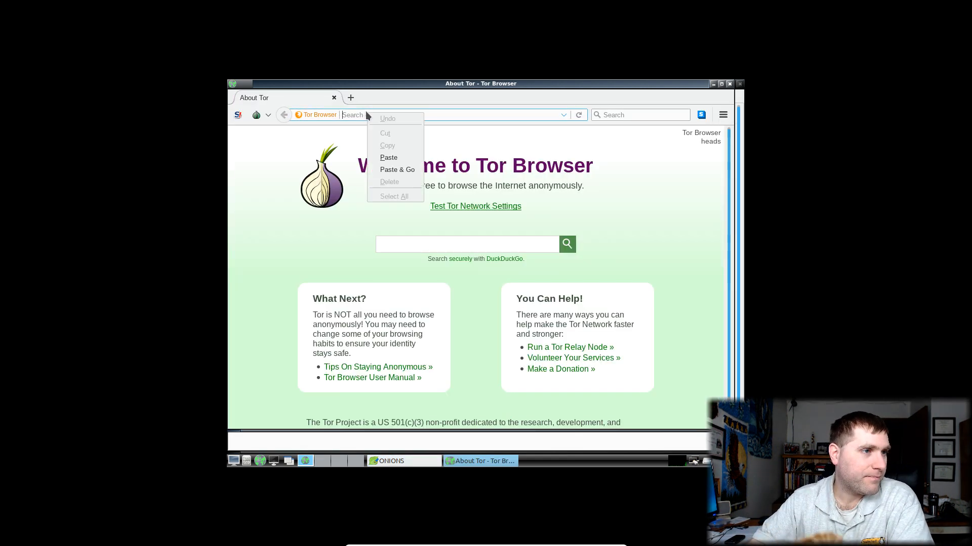
{"action": "left_click", "coordinate": [395, 170]}
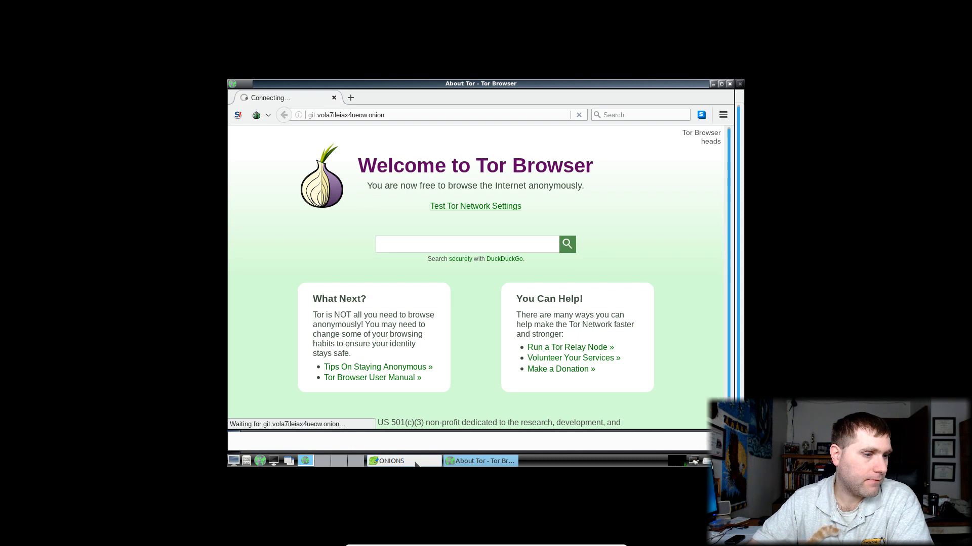
{"action": "left_click", "coordinate": [415, 461]}
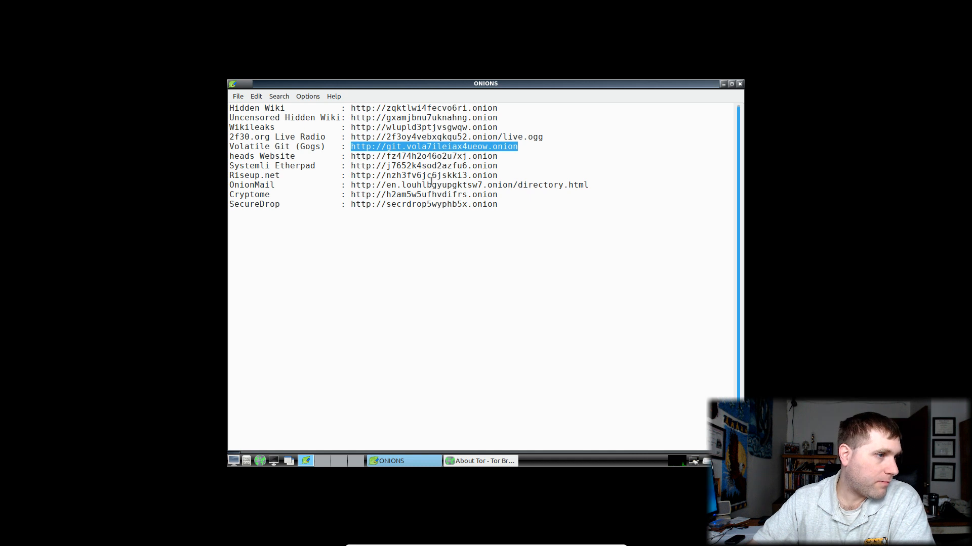
Select and deselect addresses in the ONIONS notes, then minimize the ONIONS window
{"action": "left_click_drag", "start_coordinate": [501, 175], "coordinate": [472, 175]}
{"action": "left_click", "coordinate": [458, 182]}
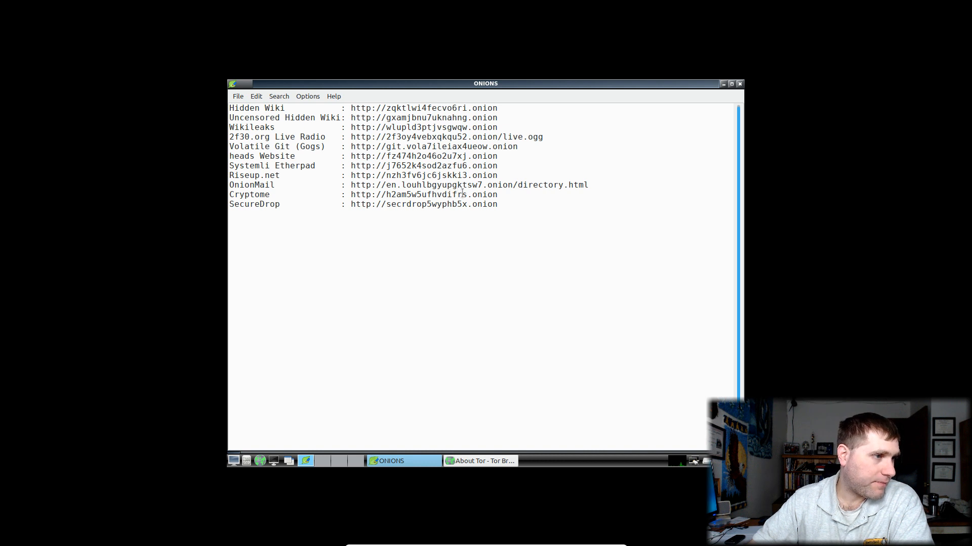
{"action": "left_click", "coordinate": [467, 194]}
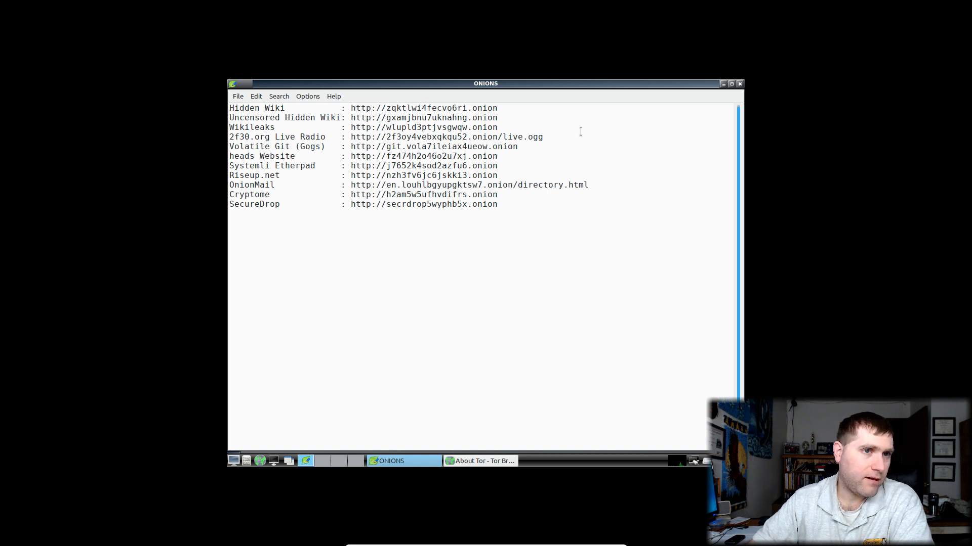
{"action": "left_click", "coordinate": [723, 84]}
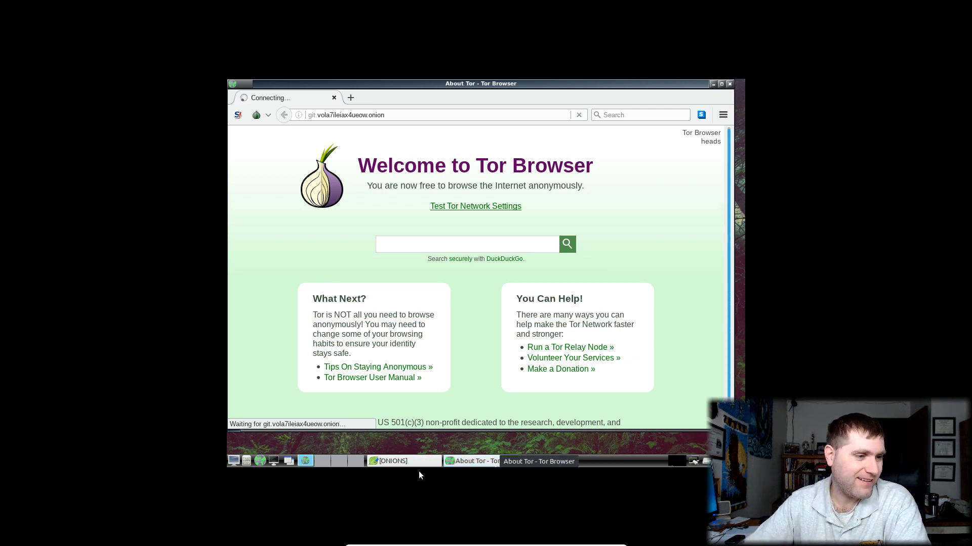
Copy the SecureDrop onion address from ONIONS and open a new empty Tor Browser tab
{"action": "left_click", "coordinate": [418, 462]}
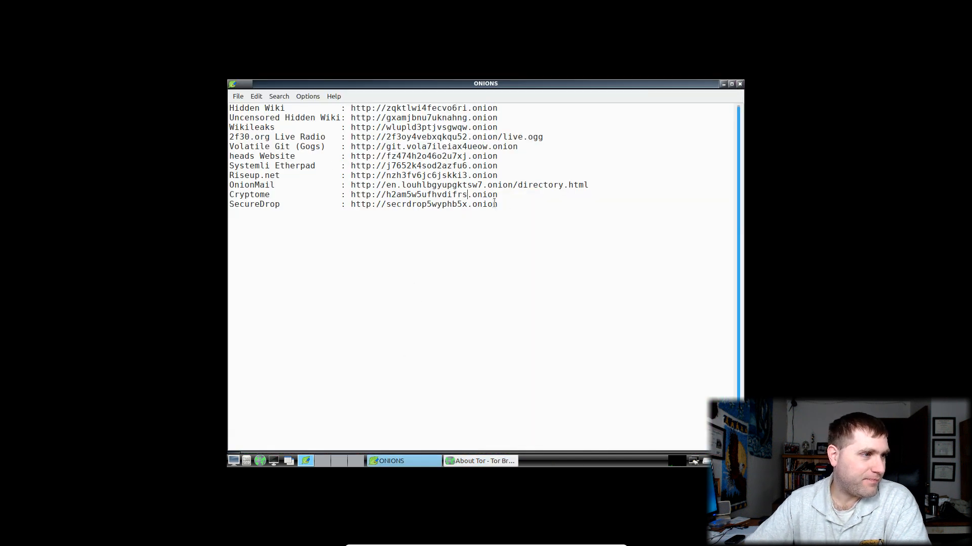
{"action": "mouse_move", "coordinate": [506, 204]}
{"action": "left_mouse_down"}
{"action": "mouse_move", "coordinate": [408, 222]}
{"action": "mouse_move", "coordinate": [351, 205]}
{"action": "mouse_move", "coordinate": [509, 202]}
{"action": "left_mouse_up"}
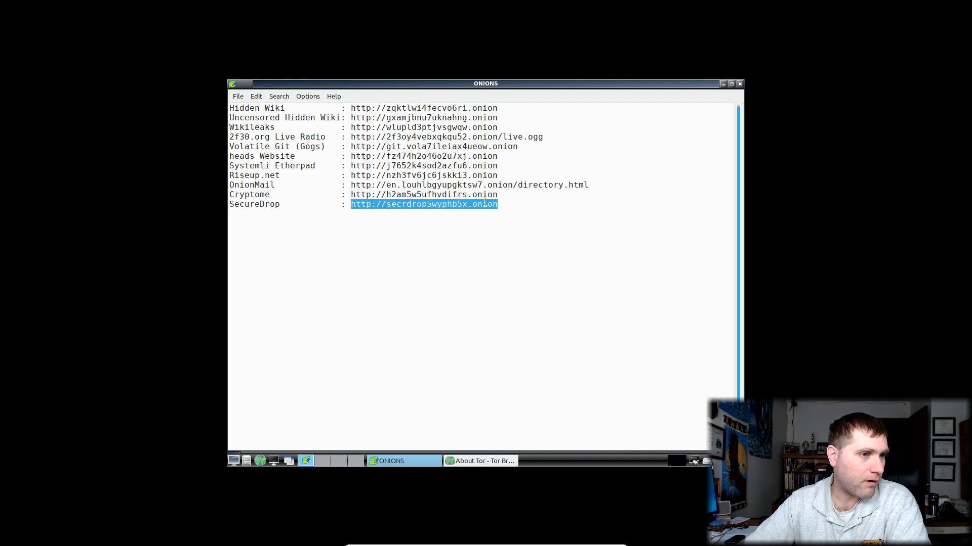
{"action": "right_click", "coordinate": [485, 203]}
{"action": "left_click", "coordinate": [506, 221]}
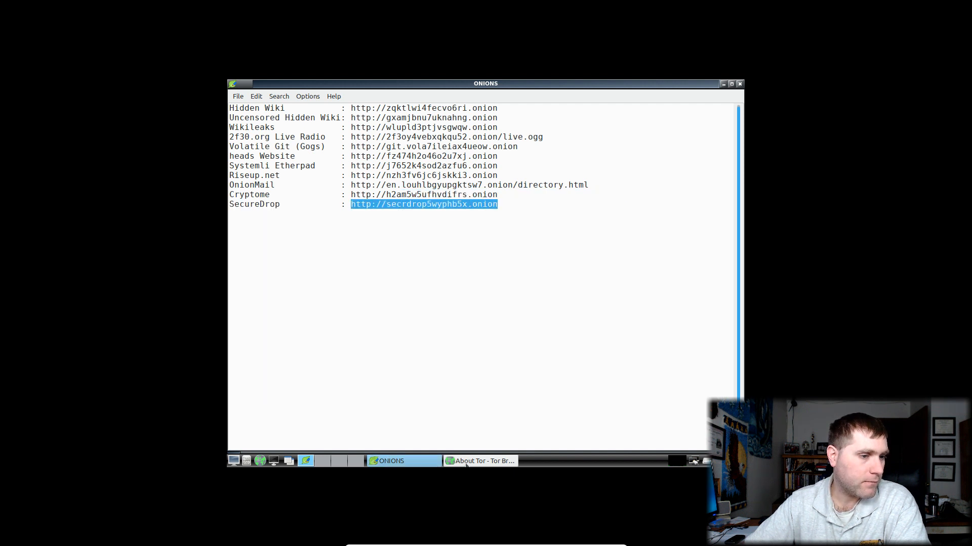
{"action": "left_click", "coordinate": [480, 461]}
{"action": "left_click", "coordinate": [357, 94]}
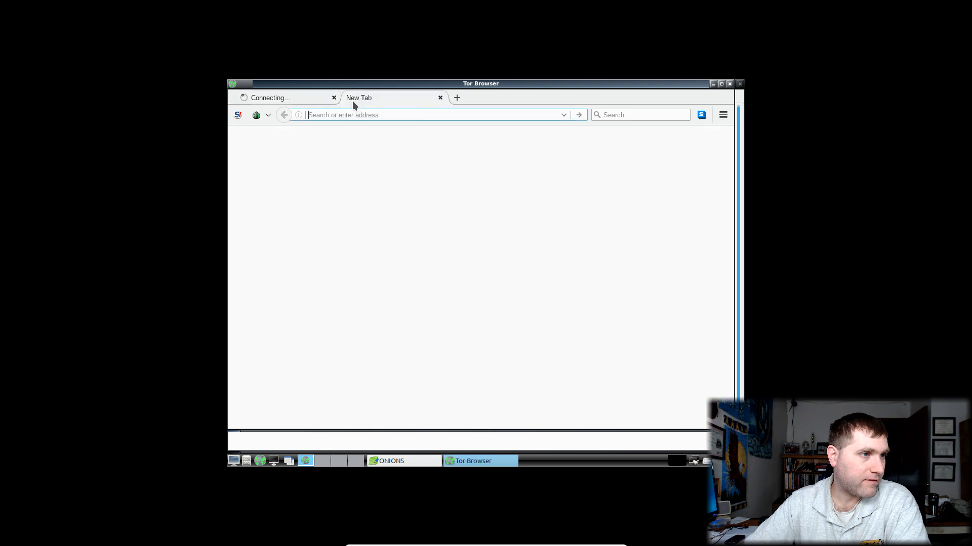
Paste & Go the SecureDrop onion address in the new tab and scroll through the page
{"action": "right_click", "coordinate": [381, 116]}
{"action": "left_click", "coordinate": [406, 171]}
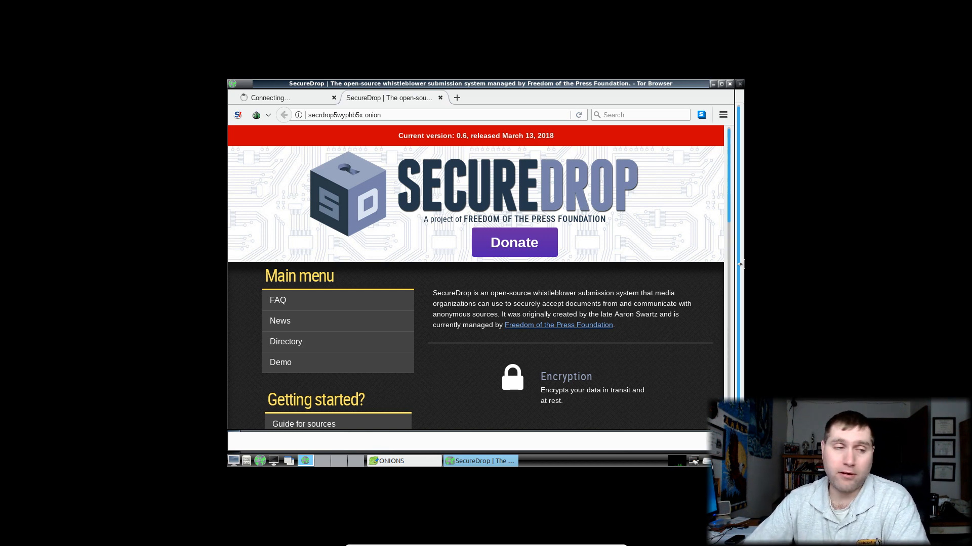
{"action": "scroll", "coordinate": [420, 248], "scroll_direction": "down", "scroll_amount": 4}
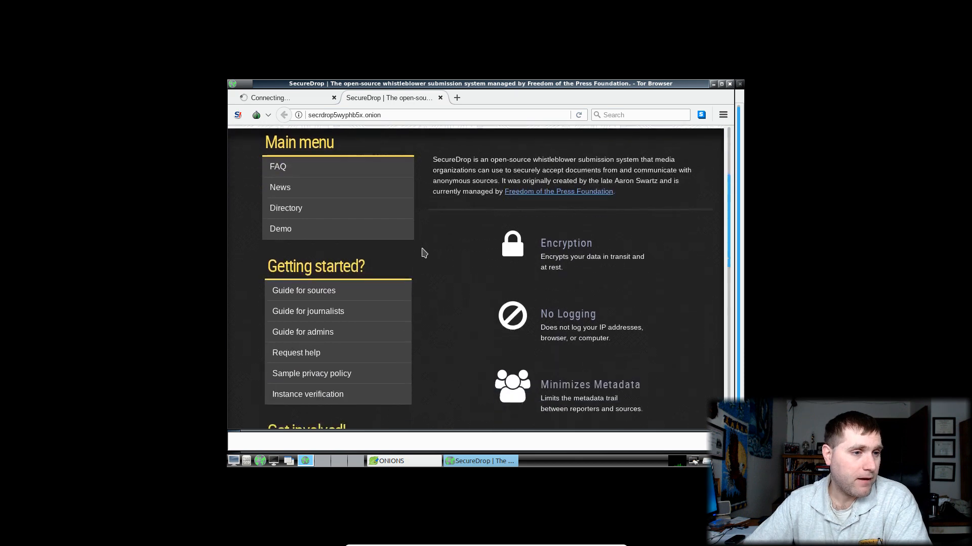
{"action": "scroll", "coordinate": [403, 231], "scroll_direction": "up", "scroll_amount": 3}
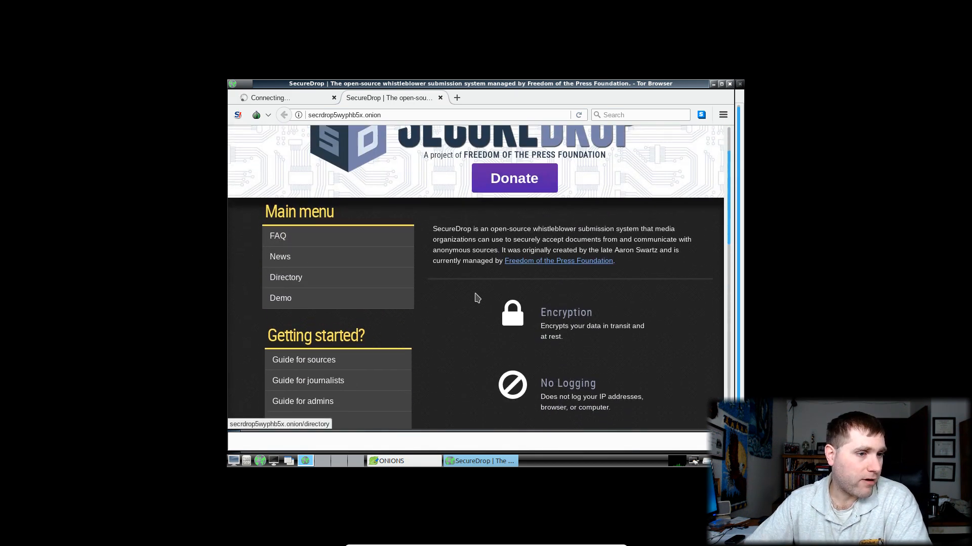
{"action": "scroll", "coordinate": [516, 282], "scroll_direction": "down", "scroll_amount": 5}
{"action": "scroll", "coordinate": [516, 252], "scroll_direction": "down", "scroll_amount": 1}
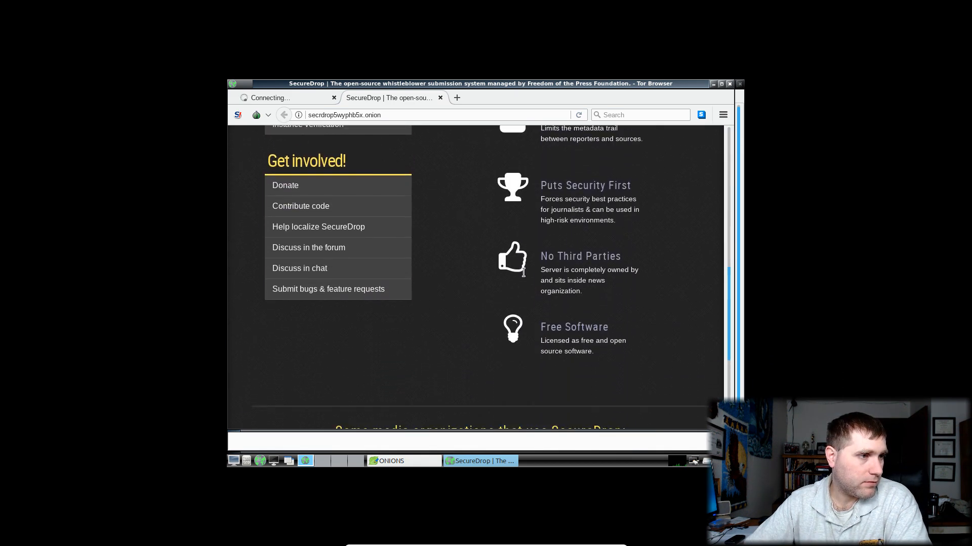
{"action": "scroll", "coordinate": [521, 268], "scroll_direction": "up", "scroll_amount": 8}
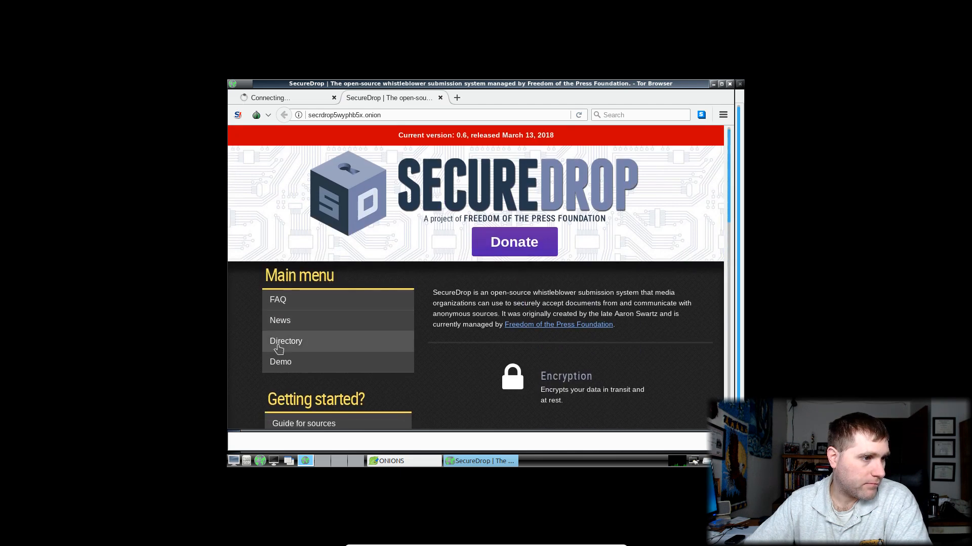
{"action": "scroll", "coordinate": [276, 346], "scroll_direction": "down", "scroll_amount": 2}
{"action": "scroll", "coordinate": [277, 346], "scroll_direction": "down", "scroll_amount": 6}
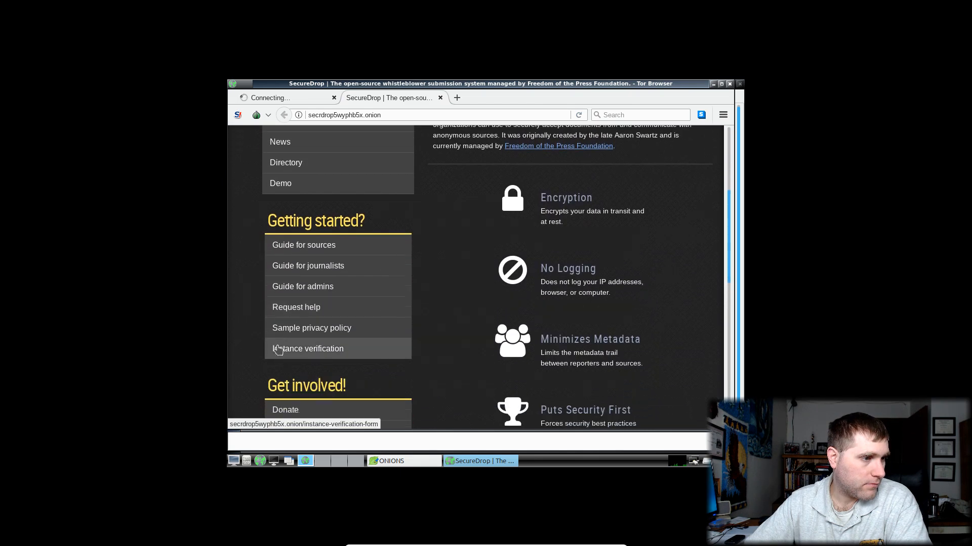
{"action": "scroll", "coordinate": [281, 350], "scroll_direction": "down", "scroll_amount": 3}
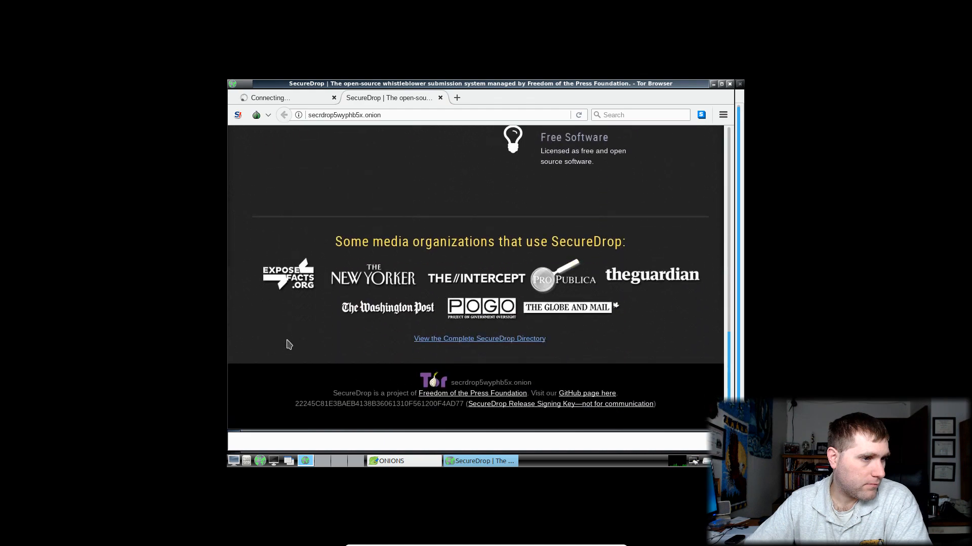
{"action": "scroll", "coordinate": [287, 345], "scroll_direction": "up", "scroll_amount": 7}
{"action": "scroll", "coordinate": [296, 346], "scroll_direction": "up", "scroll_amount": 4}
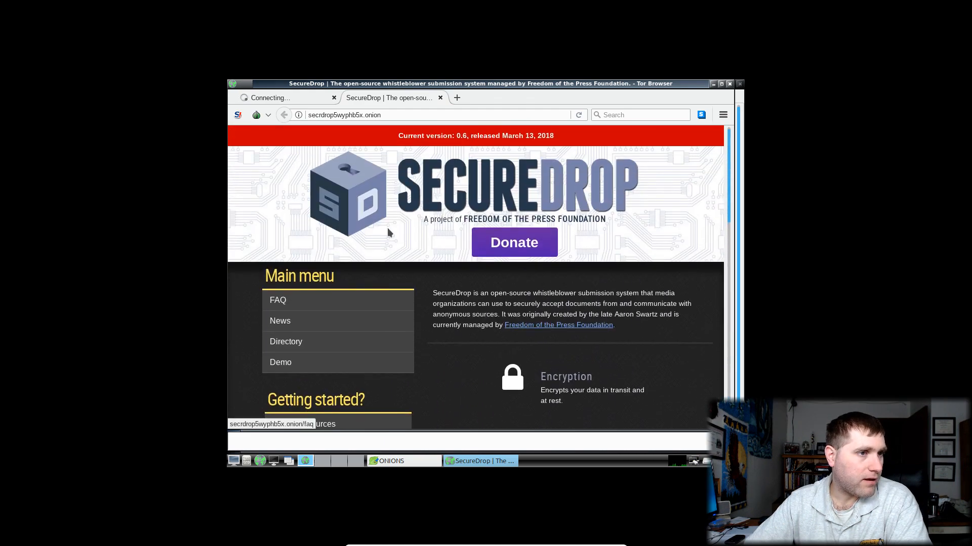
Check the connecting first tab, then close the ONIONS notes and Tor Browser with both tabs
{"action": "left_click", "coordinate": [275, 96]}
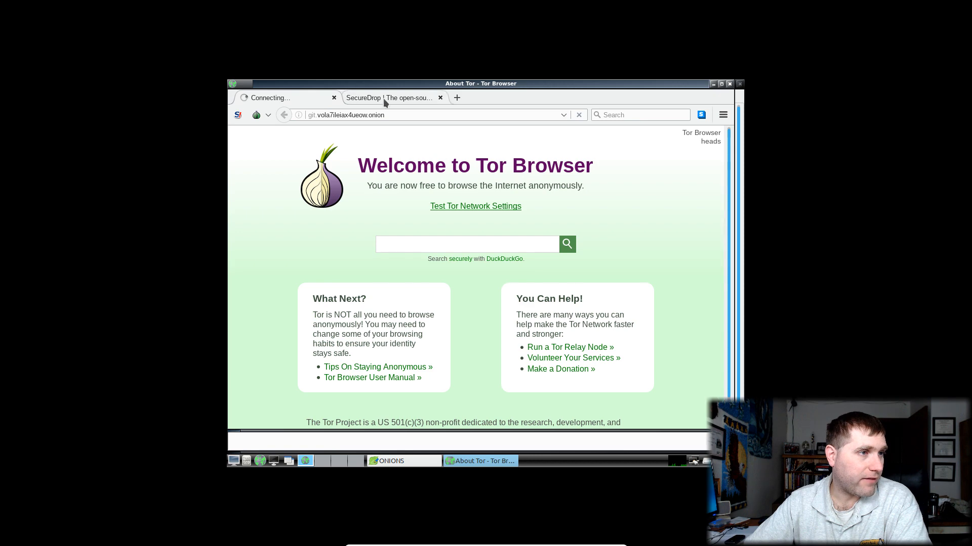
{"action": "left_click", "coordinate": [384, 99]}
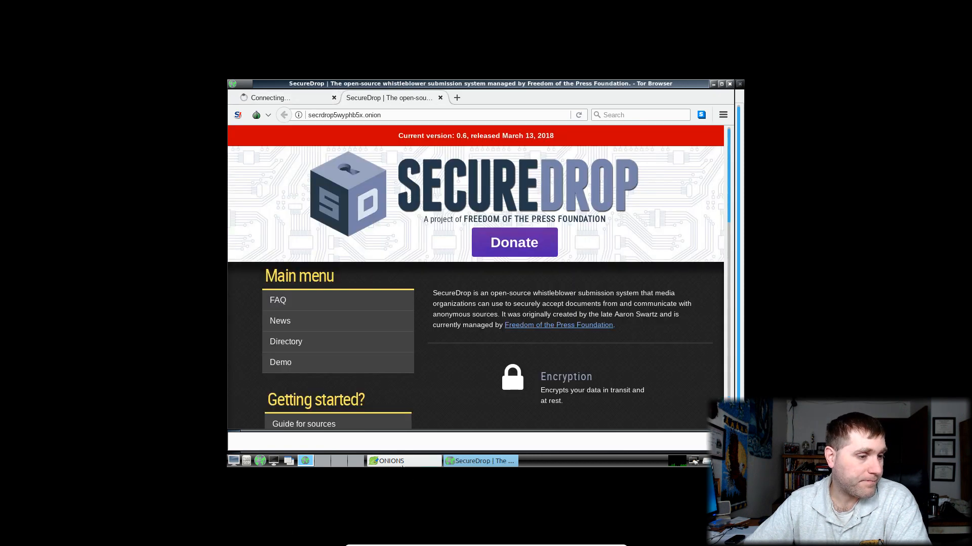
{"action": "left_click", "coordinate": [400, 461]}
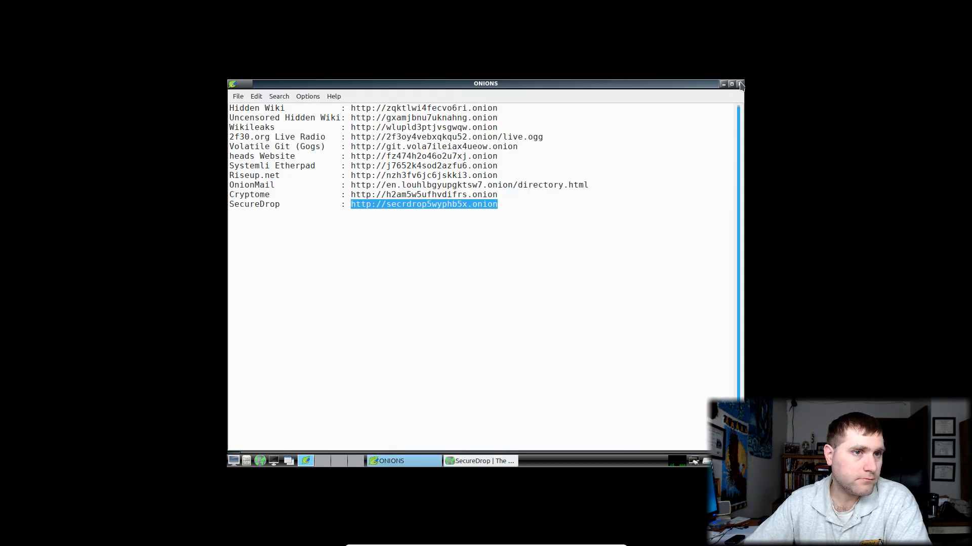
{"action": "left_click", "coordinate": [739, 84]}
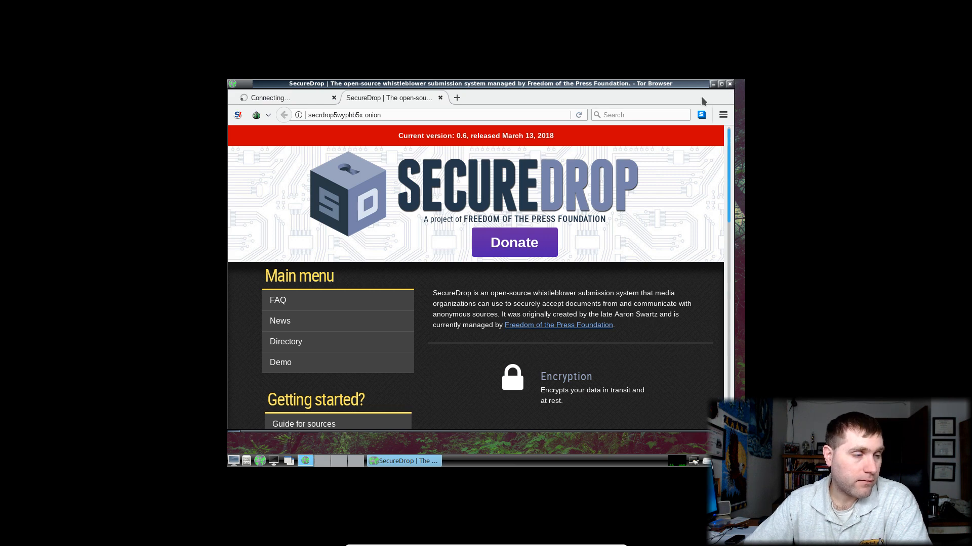
{"action": "left_click", "coordinate": [730, 83]}
{"action": "left_click", "coordinate": [564, 278]}
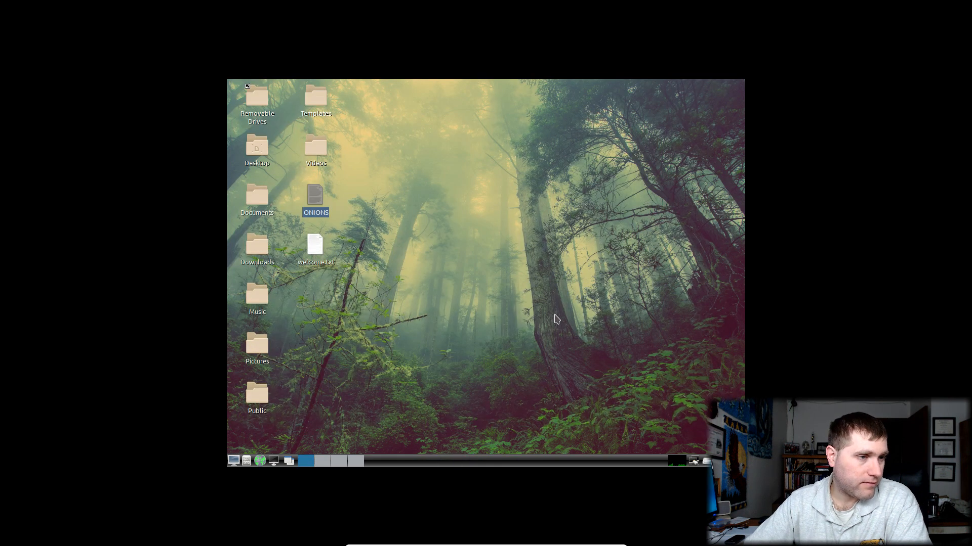
{"action": "double_click", "coordinate": [316, 147]}
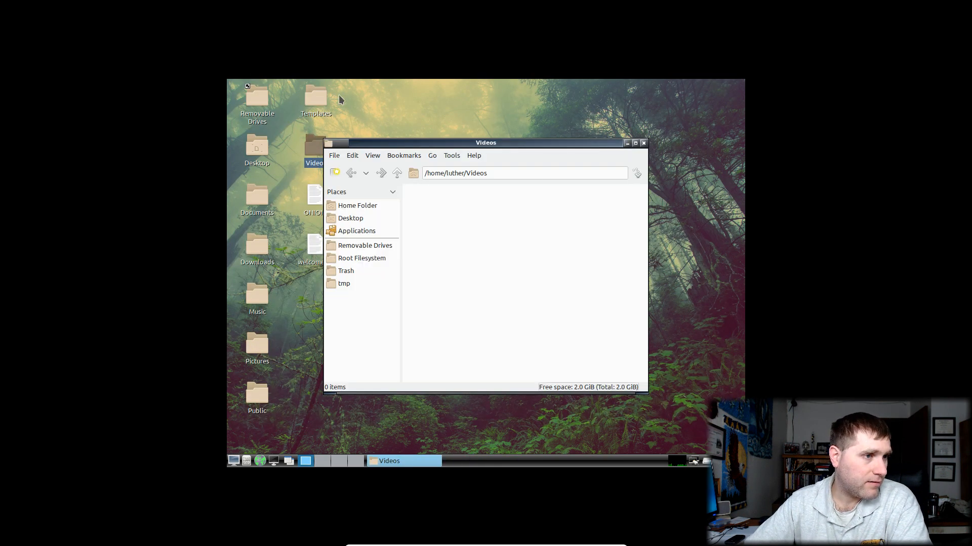
{"action": "left_click", "coordinate": [642, 143]}
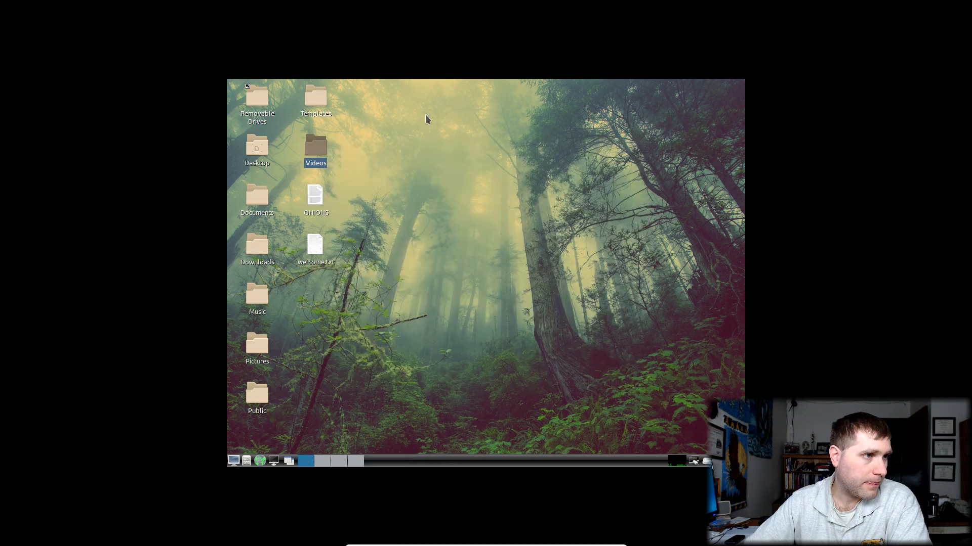
{"action": "left_click", "coordinate": [260, 402]}
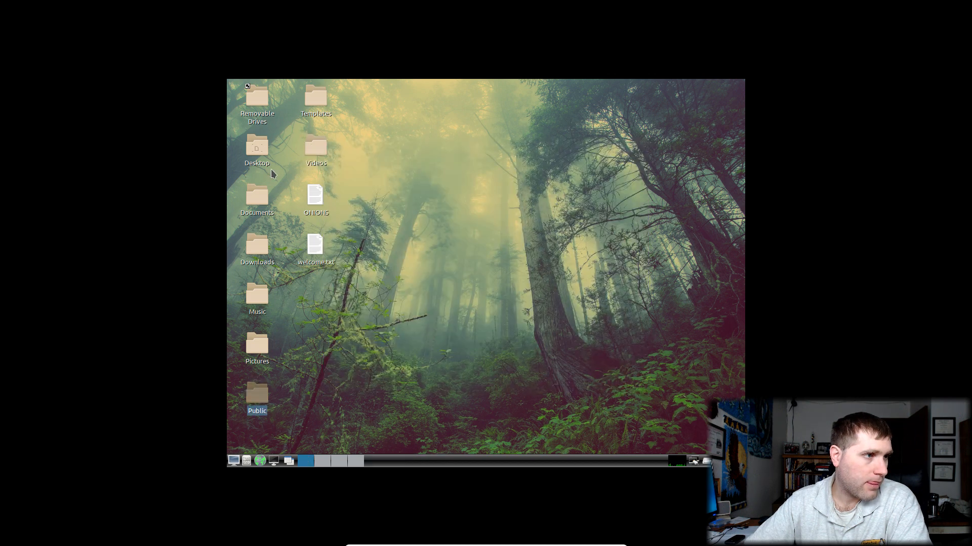
{"action": "double_click", "coordinate": [256, 149]}
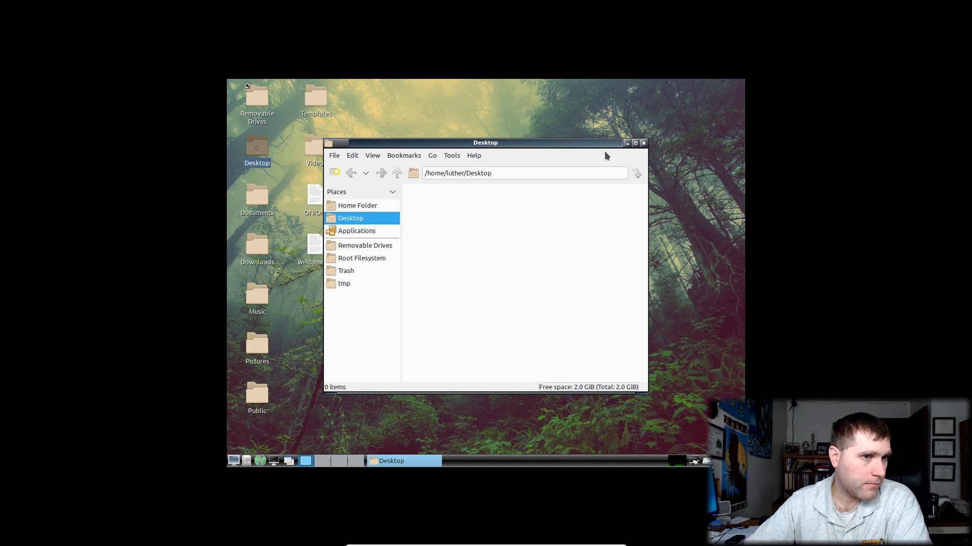
{"action": "left_click", "coordinate": [643, 143]}
{"action": "left_click", "coordinate": [242, 99]}
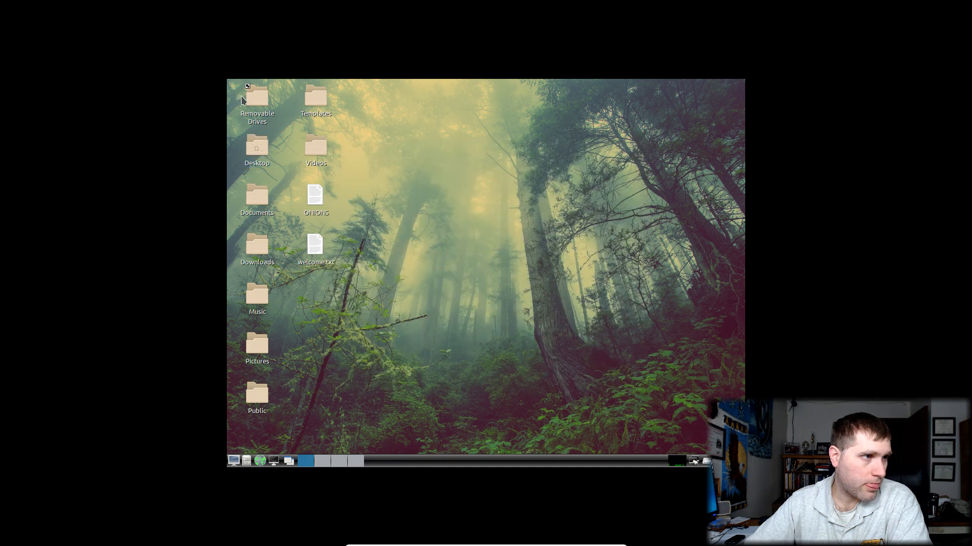
{"action": "double_click", "coordinate": [243, 100]}
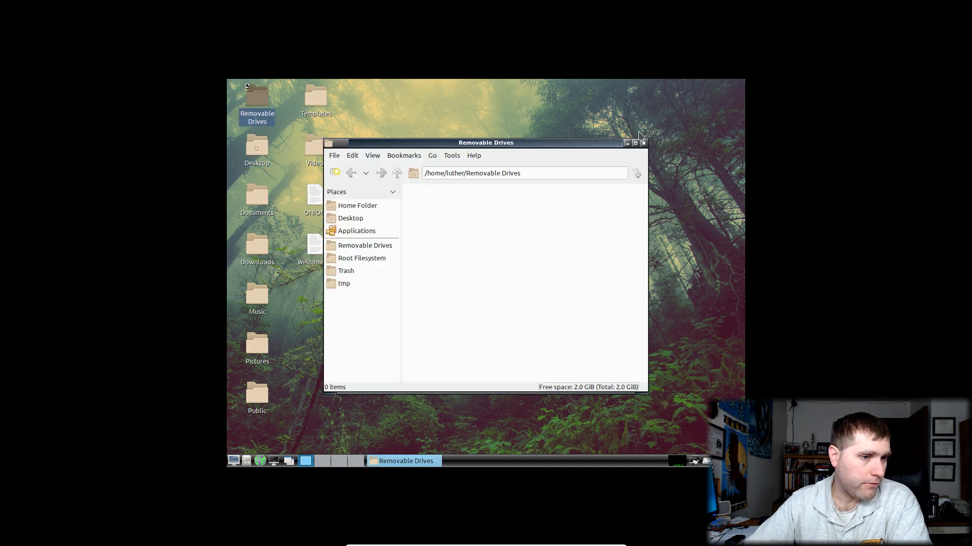
{"action": "left_click", "coordinate": [643, 143]}
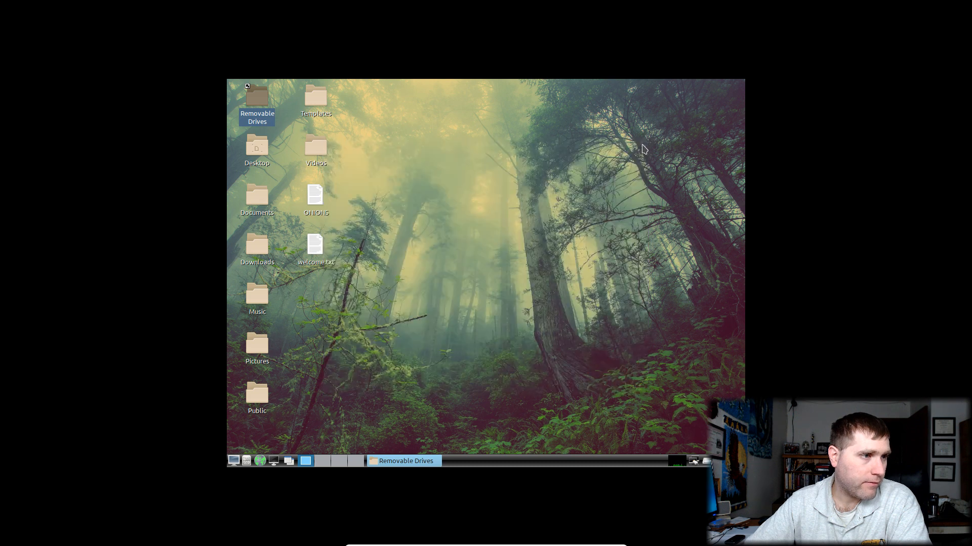
{"action": "left_click", "coordinate": [505, 228]}
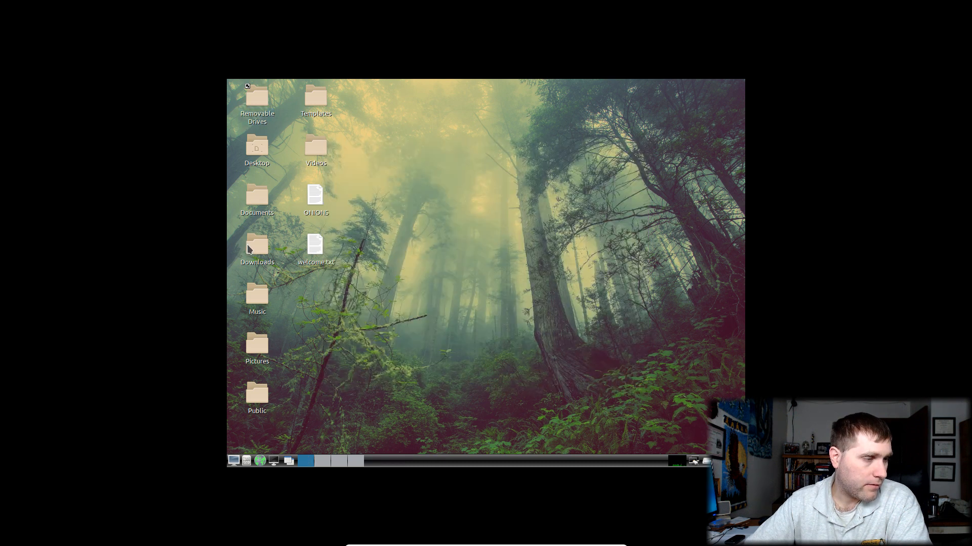
{"action": "left_click", "coordinate": [235, 461]}
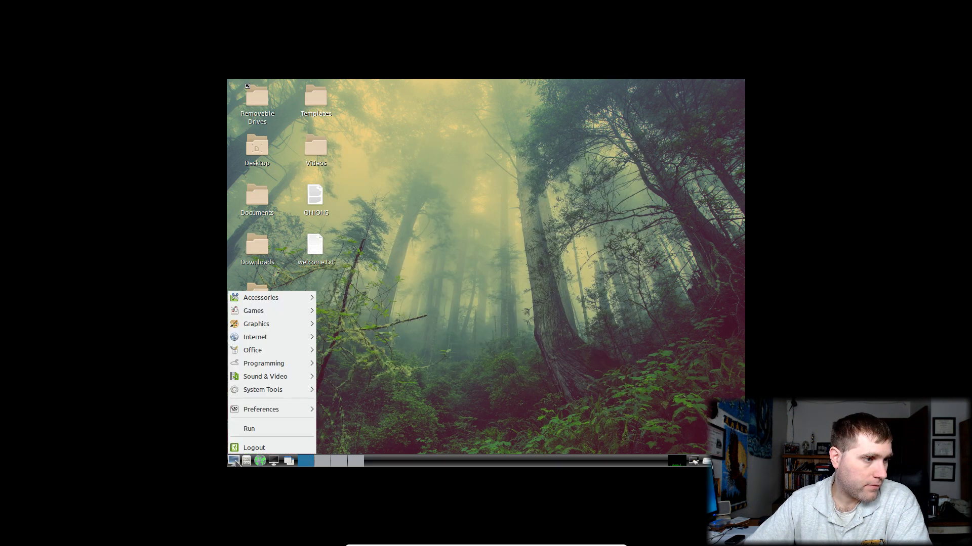
{"action": "left_click", "coordinate": [591, 281]}
{"action": "left_click", "coordinate": [234, 462]}
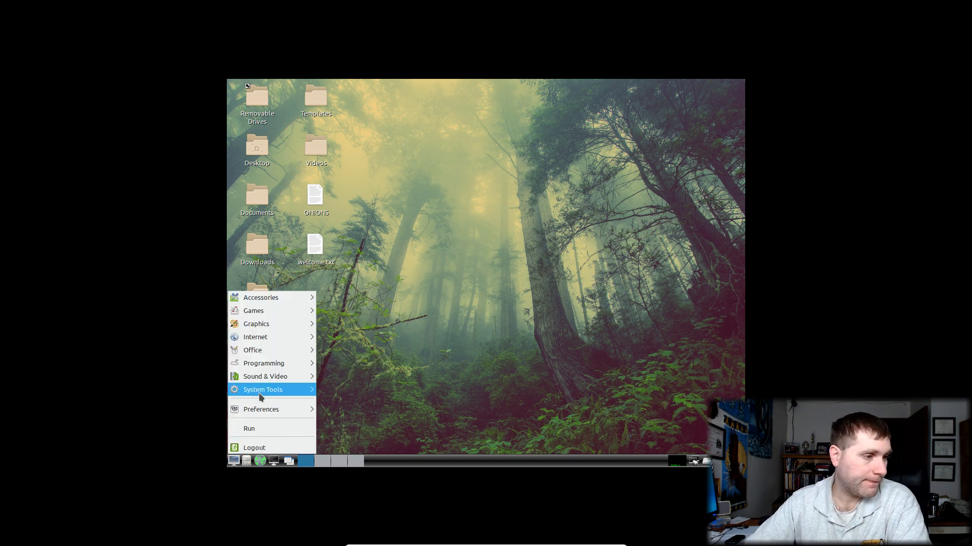
{"action": "mouse_move", "coordinate": [259, 412]}
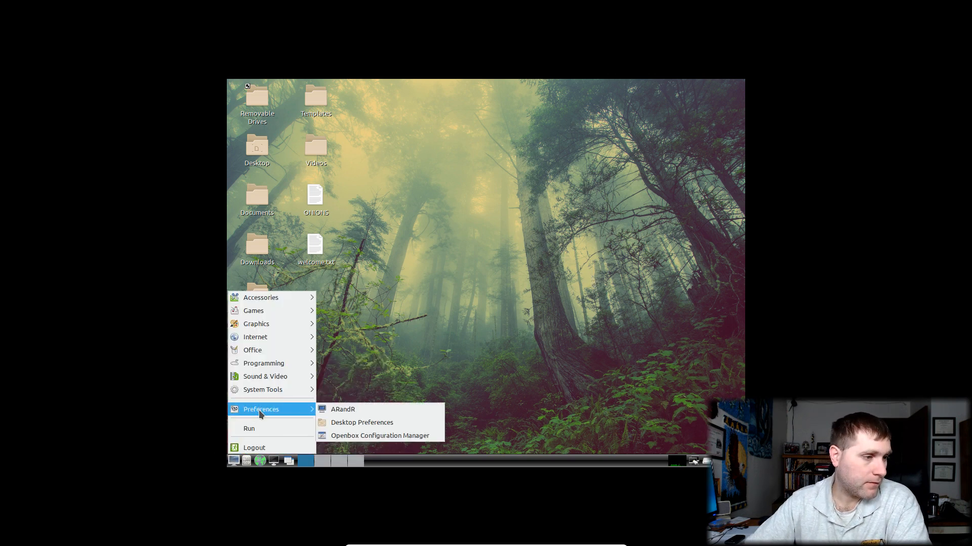
{"action": "left_click", "coordinate": [371, 411]}
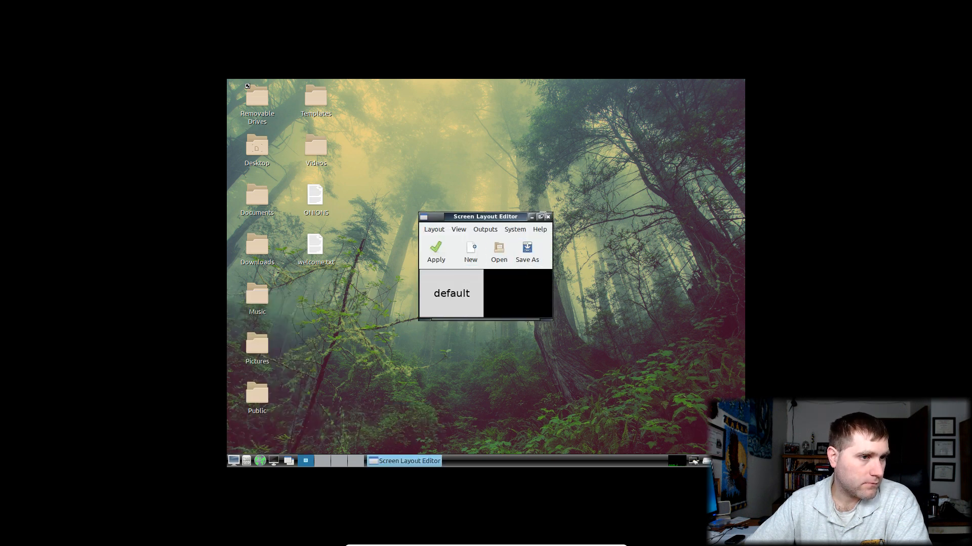
{"action": "left_click", "coordinate": [548, 217]}
{"action": "left_click", "coordinate": [234, 460]}
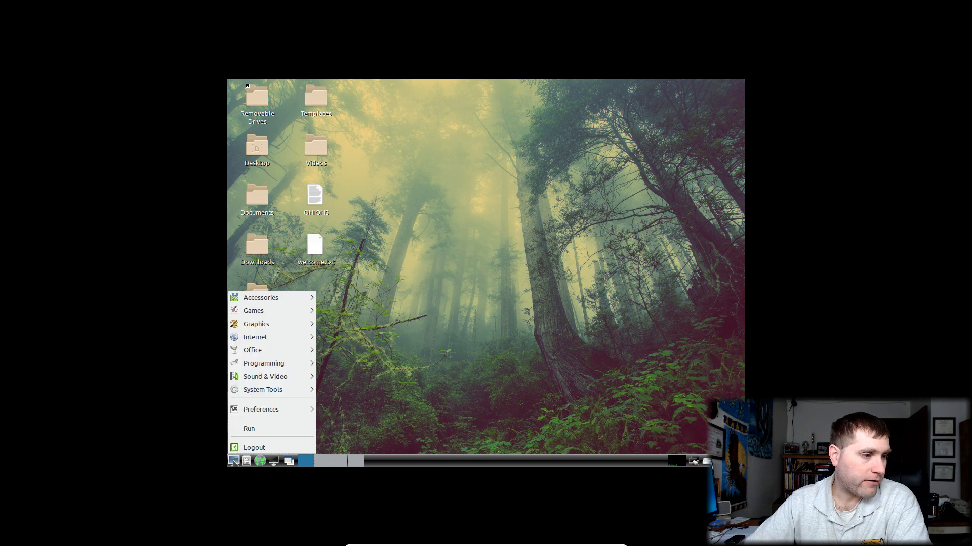
{"action": "mouse_move", "coordinate": [303, 410]}
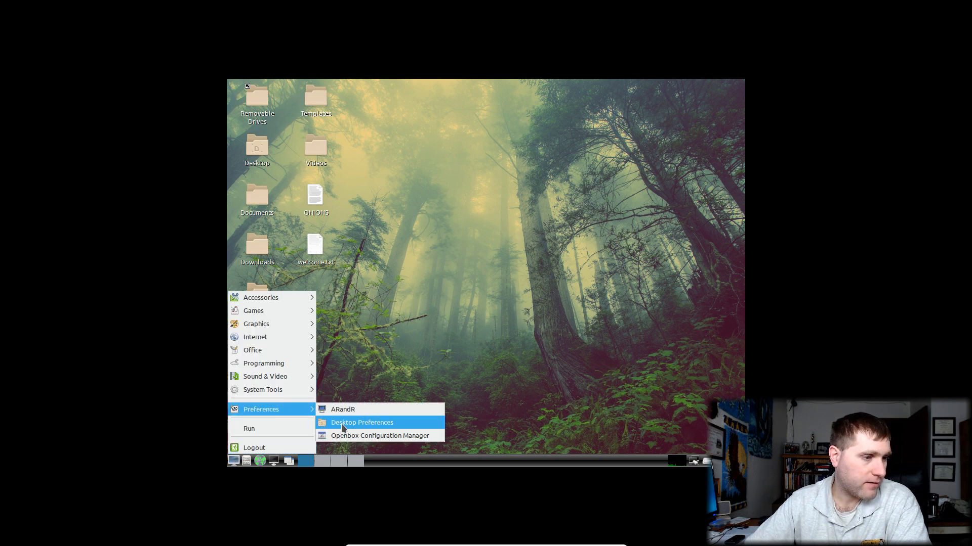
{"action": "left_click", "coordinate": [360, 424]}
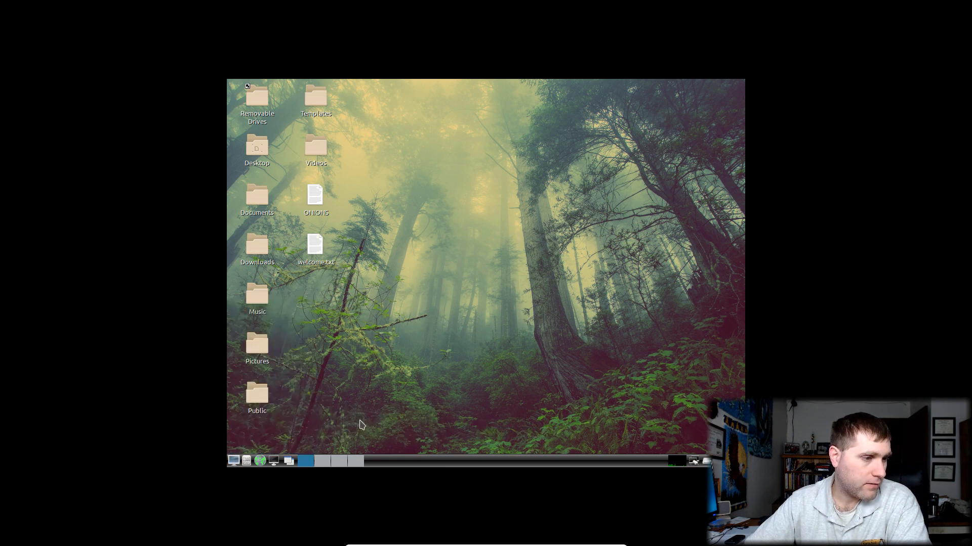
Look over the Desktop Icons and Advanced tabs of Desktop Preferences, returning to Appearance
{"action": "left_click", "coordinate": [444, 200]}
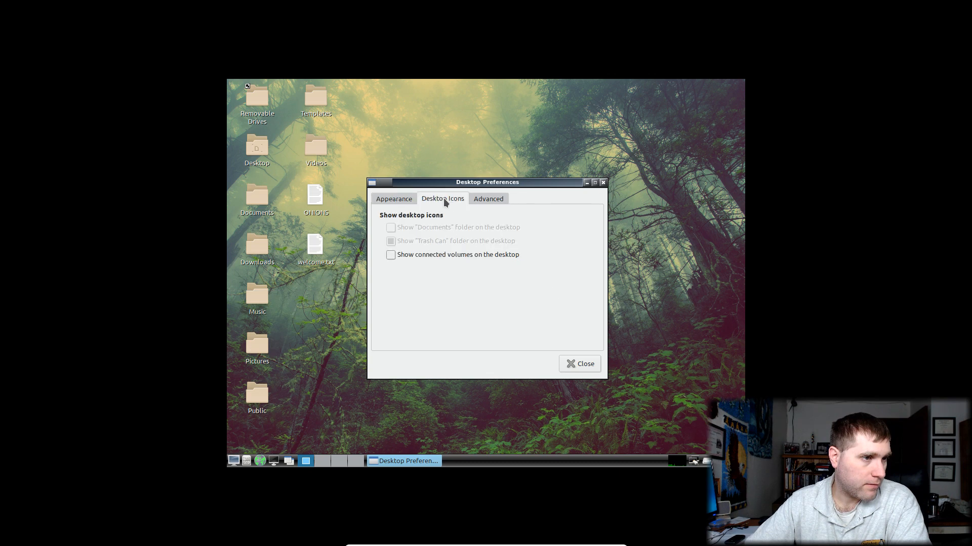
{"action": "left_click", "coordinate": [490, 199]}
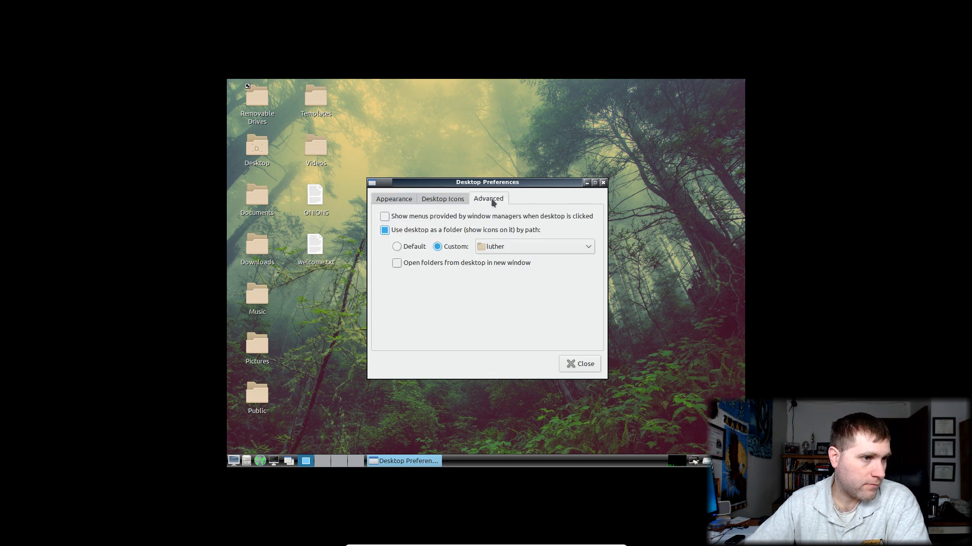
{"action": "left_click", "coordinate": [382, 199]}
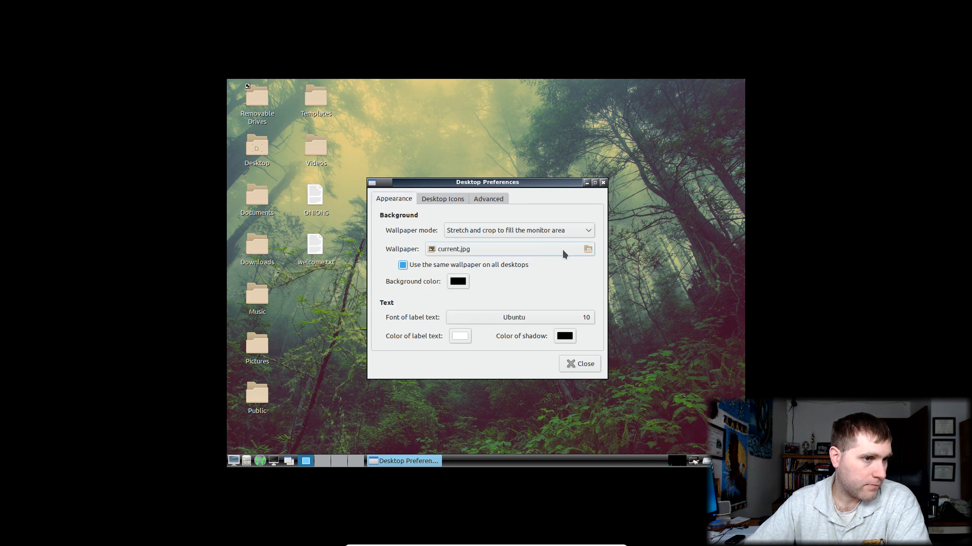
Preview v0.1–v0.4.jpg and set the v0.3.jpg raven image as the wallpaper
{"action": "left_click", "coordinate": [585, 252]}
{"action": "left_click", "coordinate": [392, 206]}
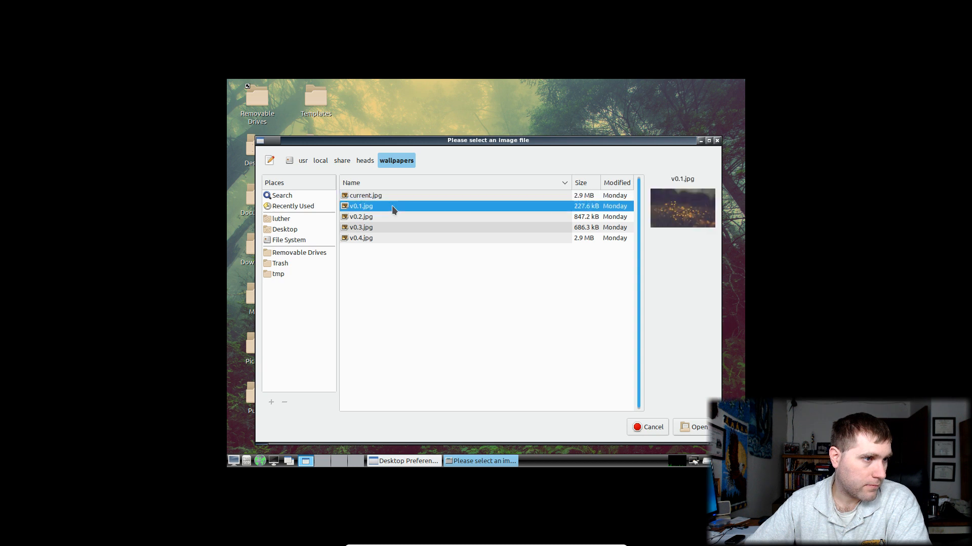
{"action": "left_click", "coordinate": [392, 216]}
{"action": "left_click", "coordinate": [391, 225]}
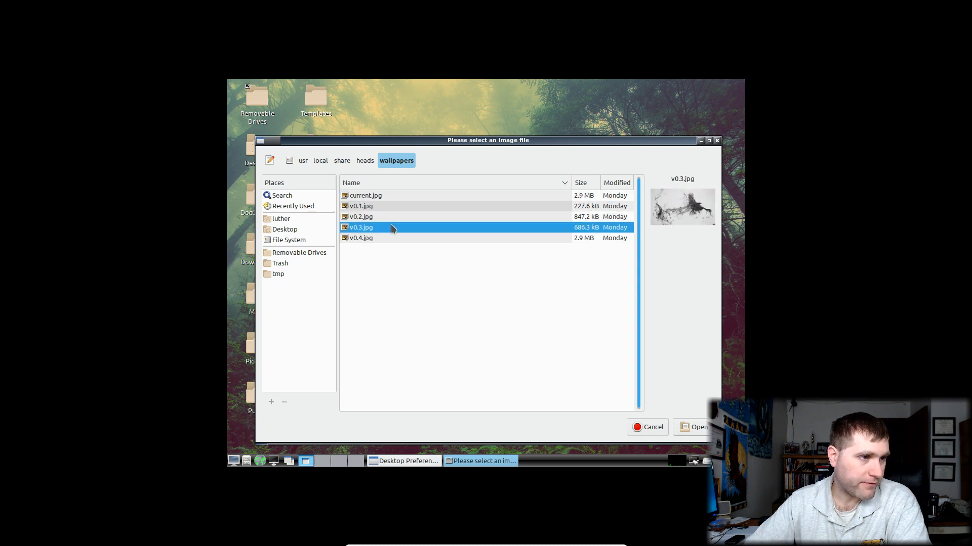
{"action": "left_click", "coordinate": [387, 239]}
{"action": "left_click", "coordinate": [390, 229]}
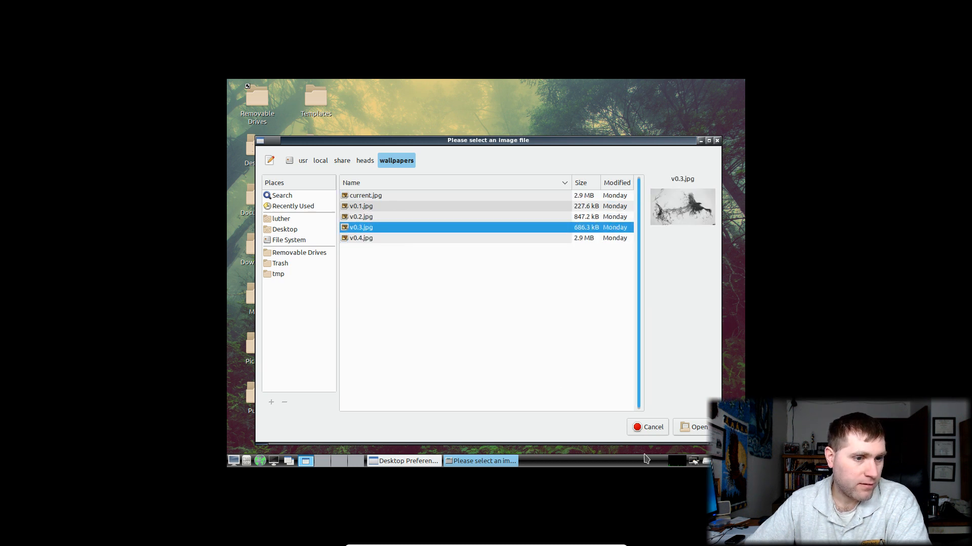
{"action": "left_click", "coordinate": [696, 428]}
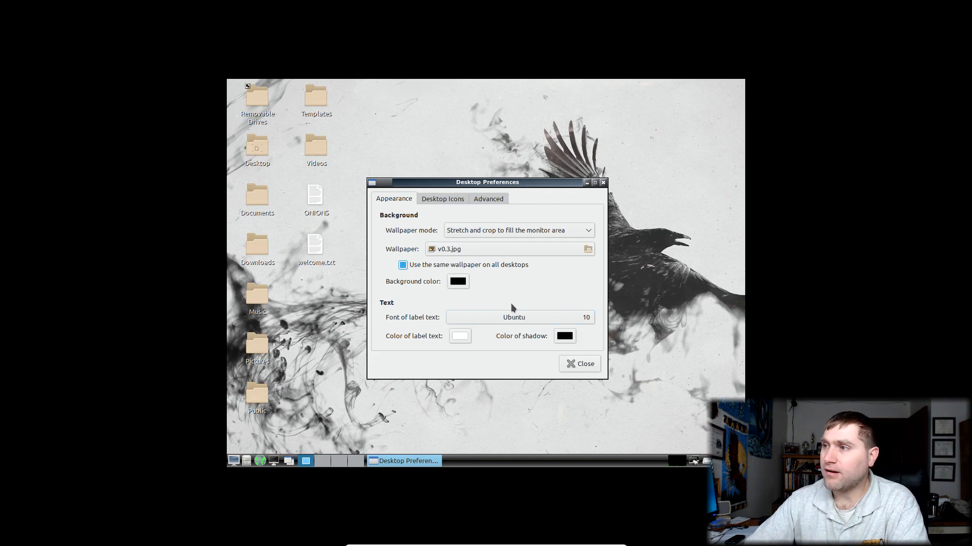
Review the Desktop Icons and Advanced tabs again, then close Desktop Preferences
{"action": "left_click", "coordinate": [430, 203]}
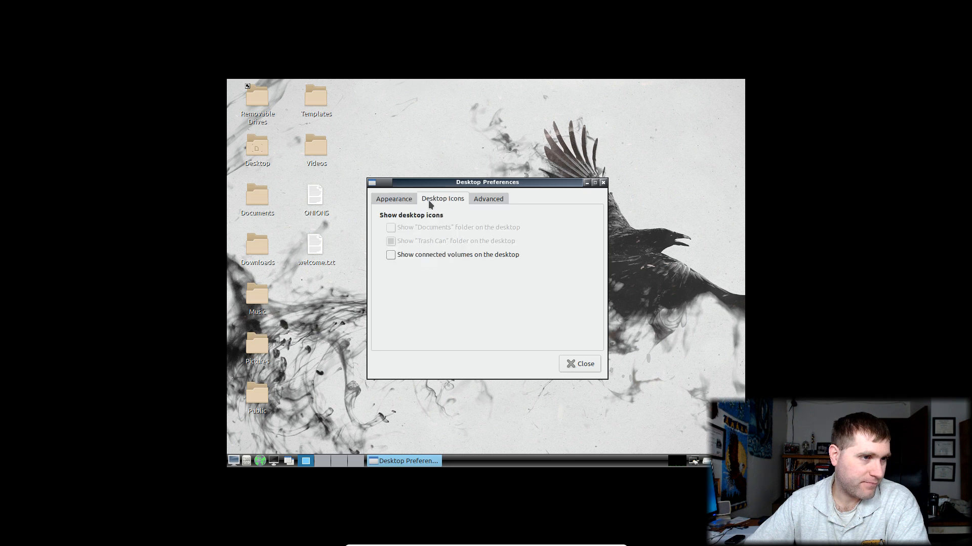
{"action": "left_click", "coordinate": [493, 199]}
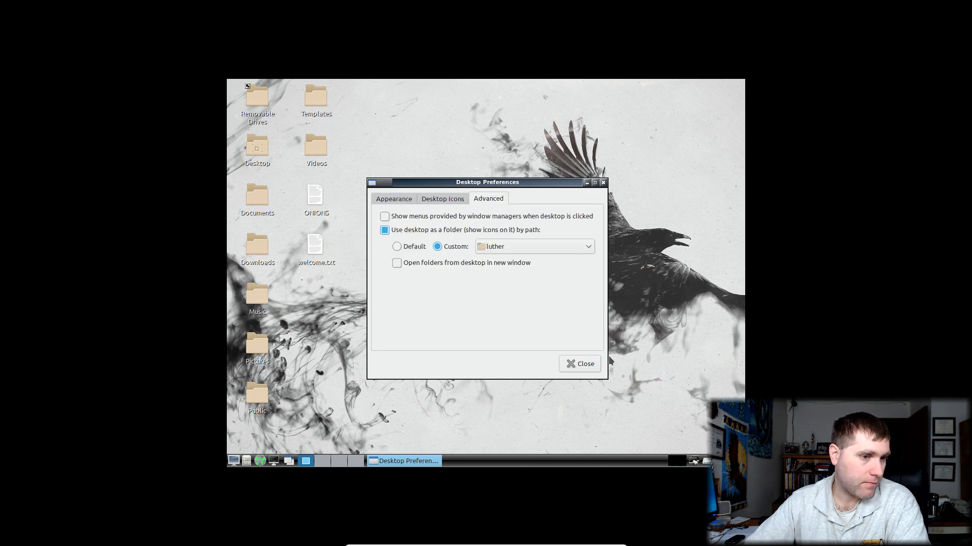
{"action": "left_click", "coordinate": [580, 364]}
Launch the Openbox Configuration Manager from the applications menu's Preferences
{"action": "left_click", "coordinate": [234, 461]}
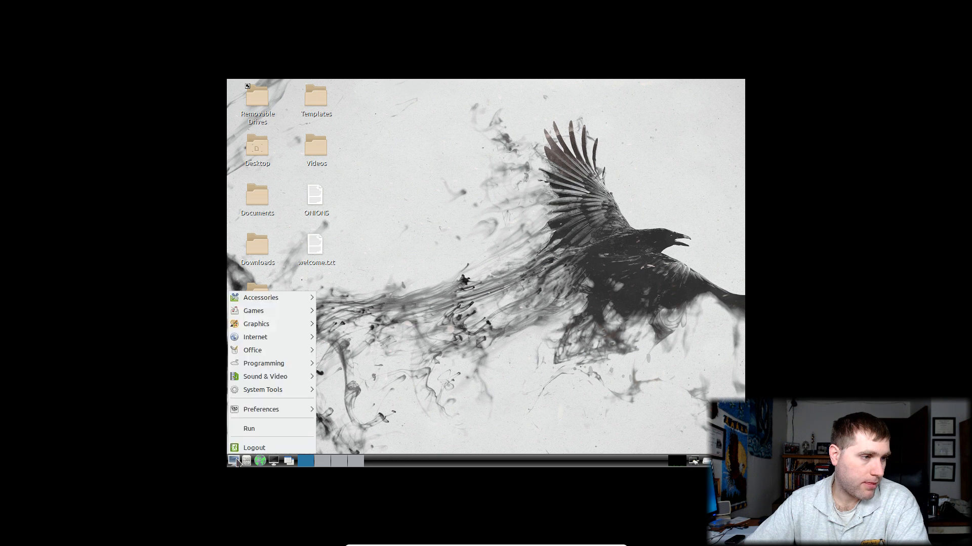
{"action": "mouse_move", "coordinate": [268, 412]}
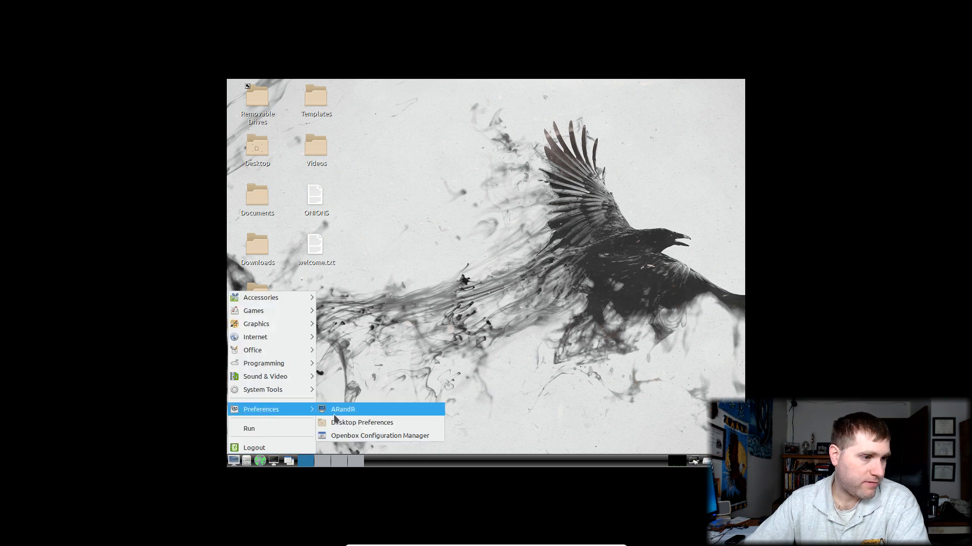
{"action": "left_click", "coordinate": [365, 436]}
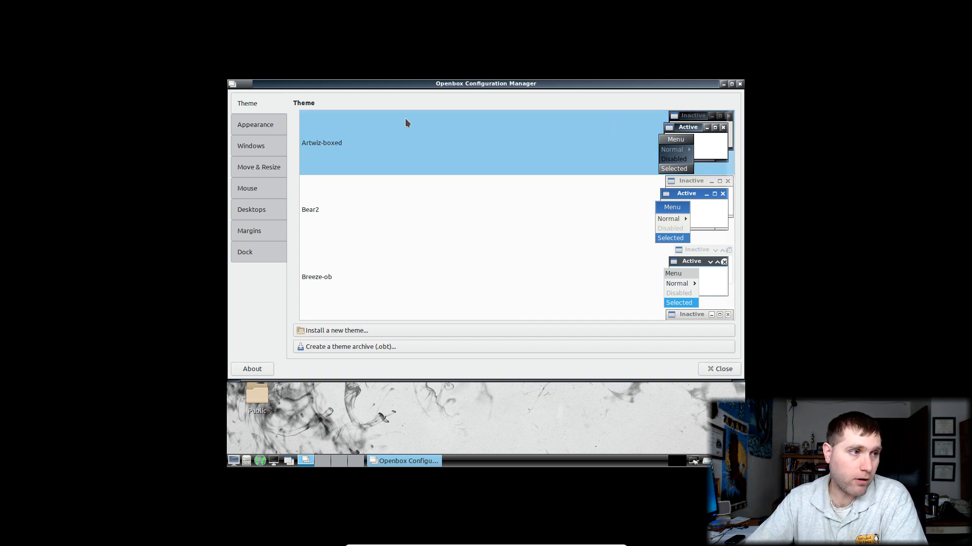
Browse the Appearance, Windows and Move & Resize tabs, then close Openbox Configuration Manager unchanged
{"action": "left_click", "coordinate": [262, 133]}
{"action": "left_click", "coordinate": [260, 147]}
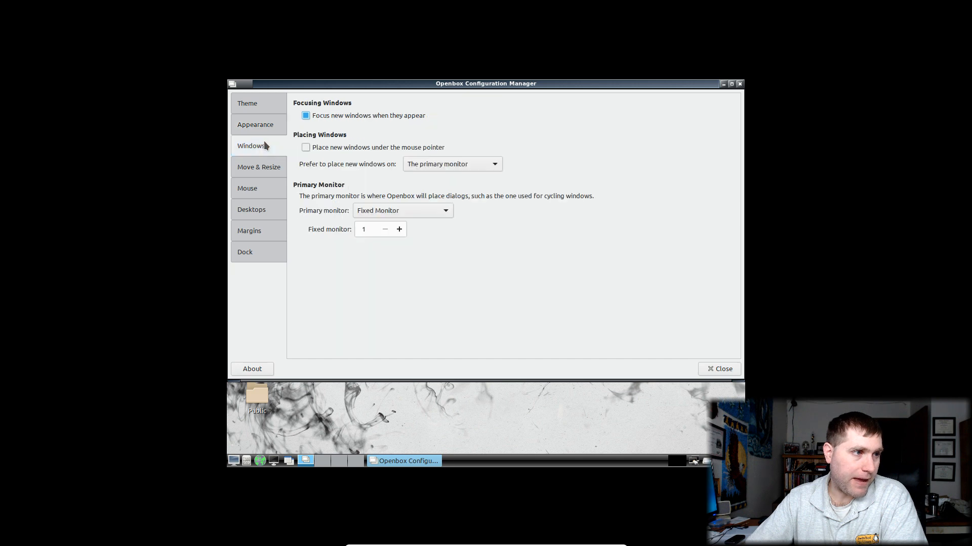
{"action": "left_click", "coordinate": [264, 166]}
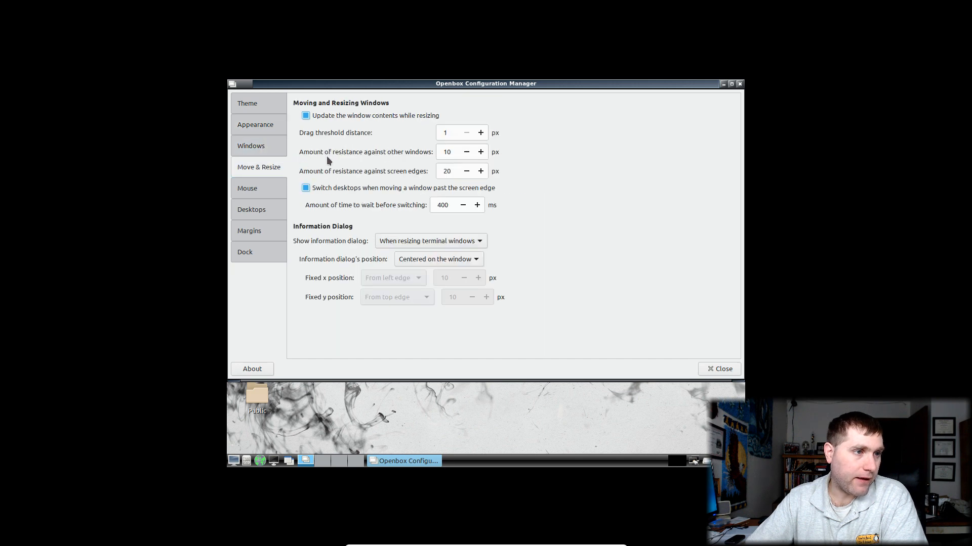
{"action": "left_click", "coordinate": [739, 84]}
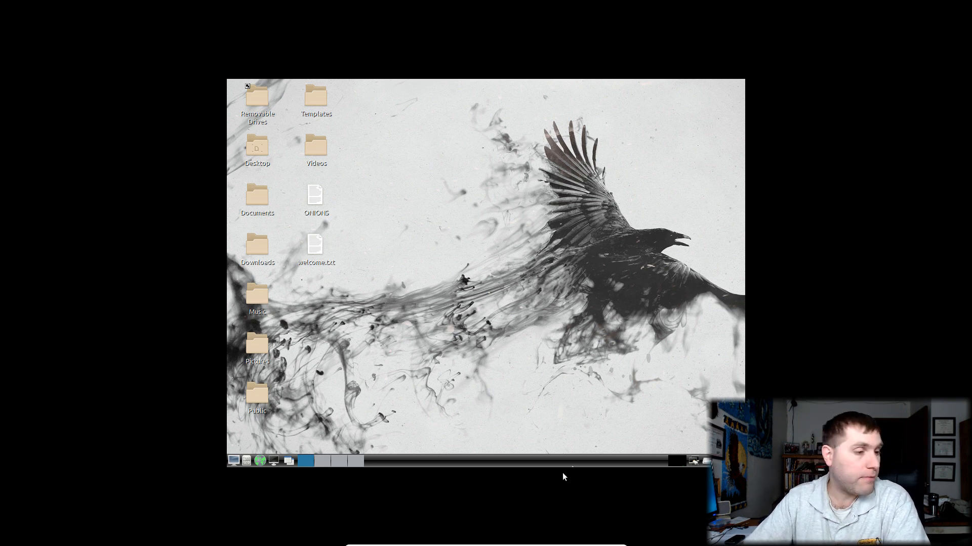
{"action": "left_click", "coordinate": [233, 461]}
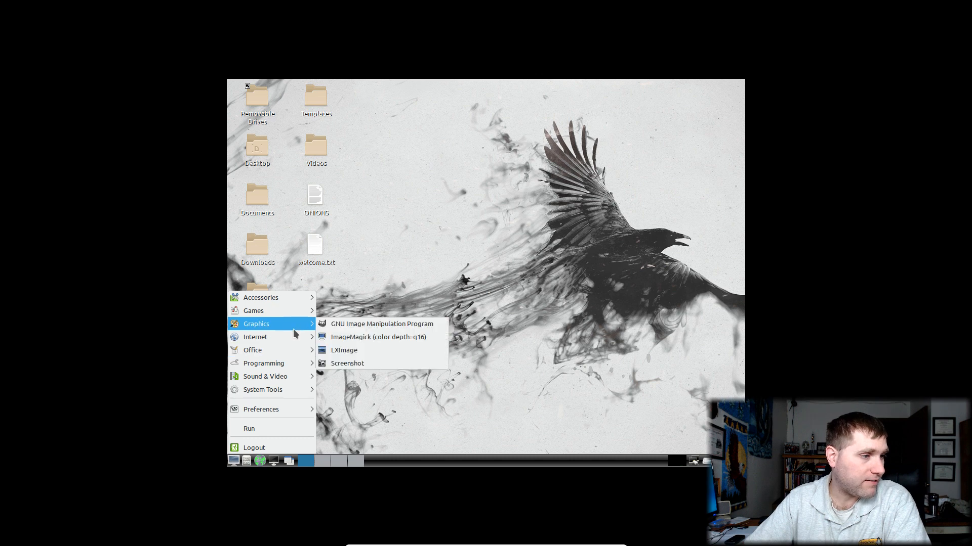
{"action": "mouse_move", "coordinate": [289, 336]}
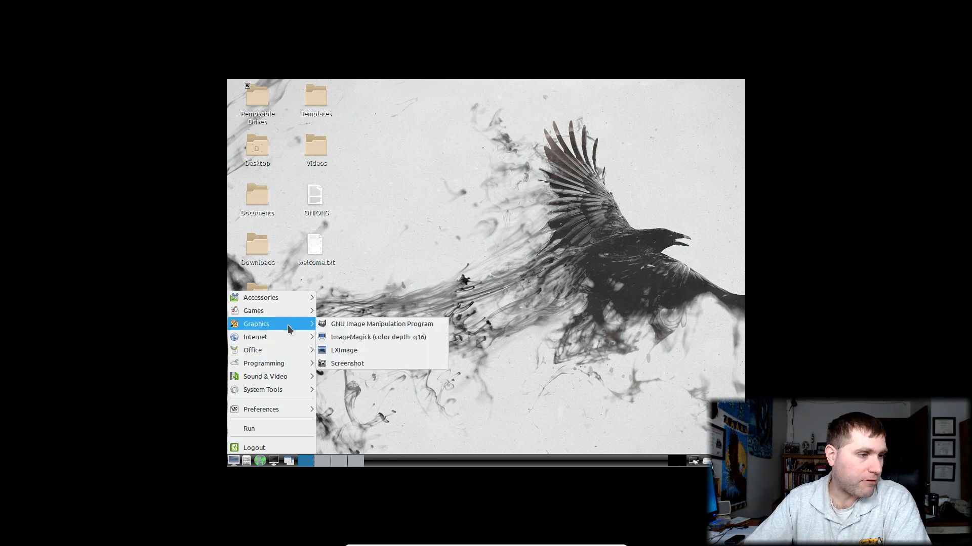
{"action": "mouse_move", "coordinate": [297, 303]}
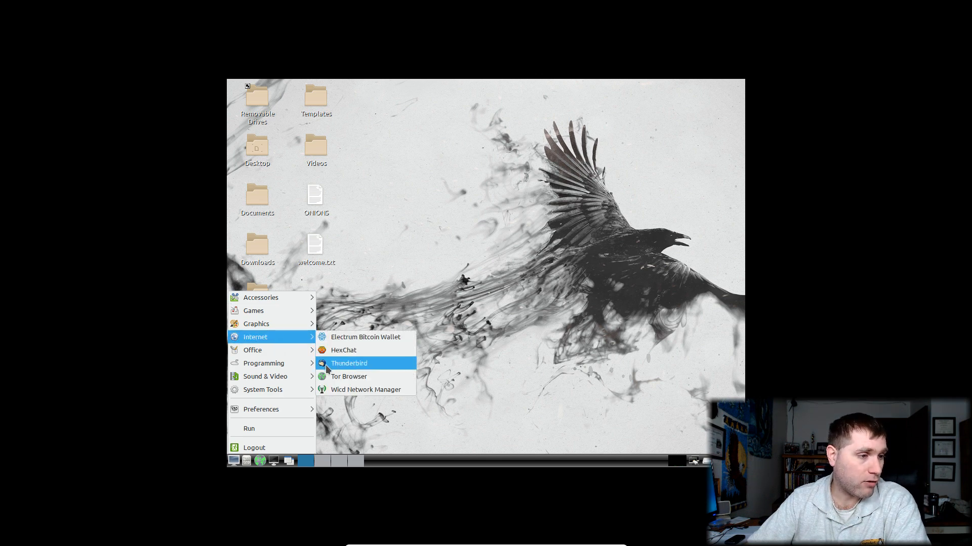
{"action": "left_click", "coordinate": [524, 308]}
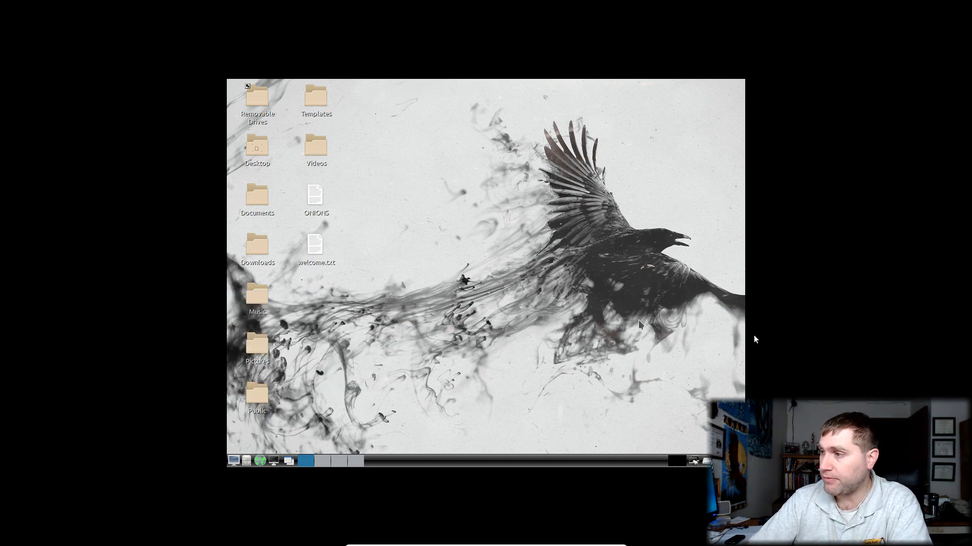
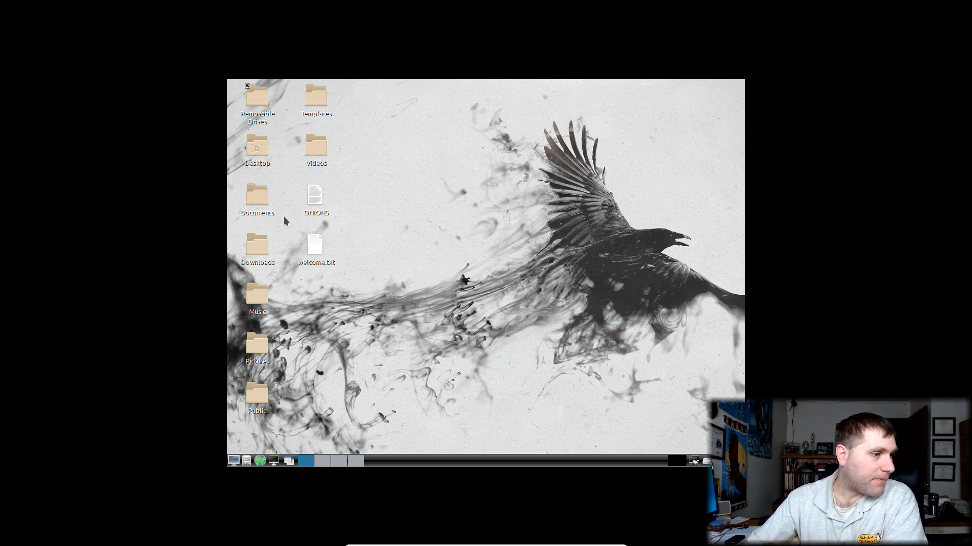
Open the empty Public desktop folder, close it, and bring up the applications menu
{"action": "double_click", "coordinate": [263, 407]}
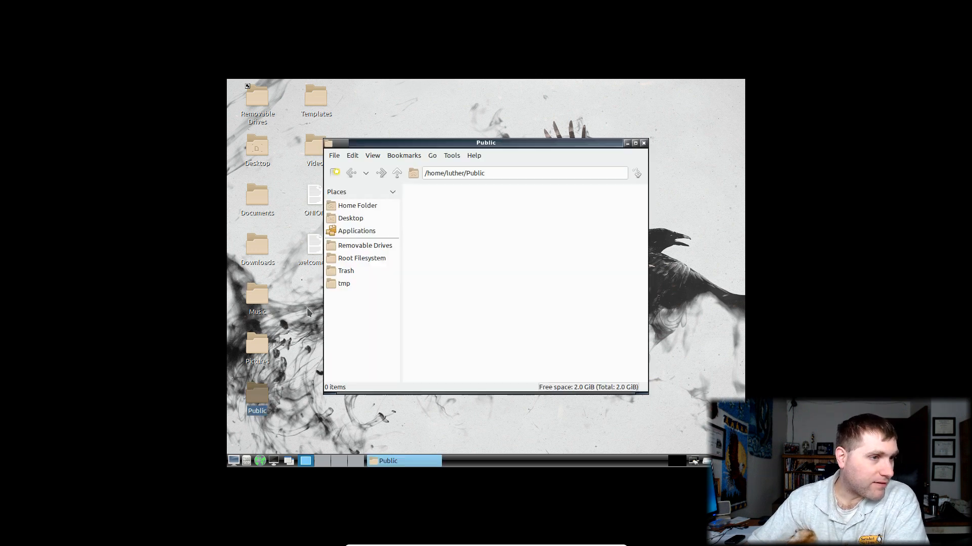
{"action": "left_click", "coordinate": [643, 143]}
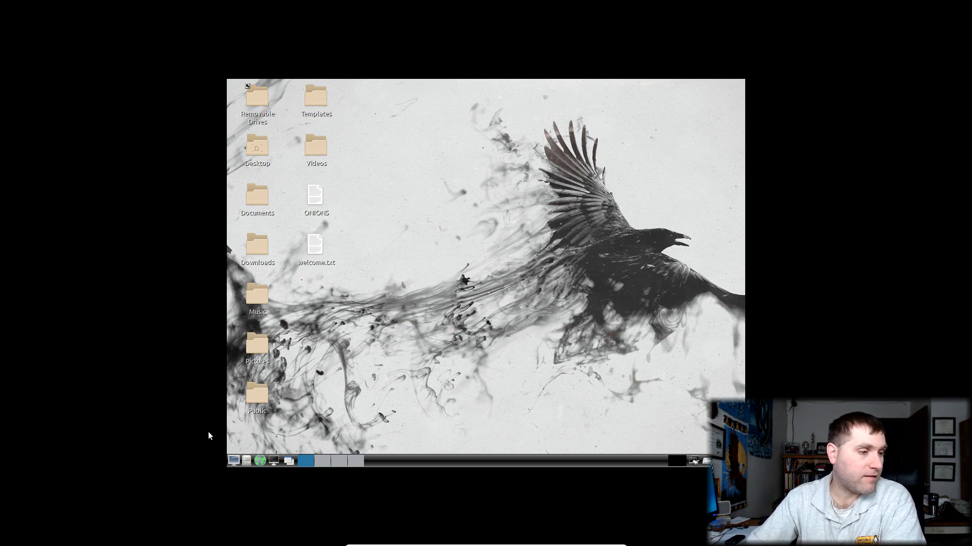
{"action": "left_click", "coordinate": [234, 460]}
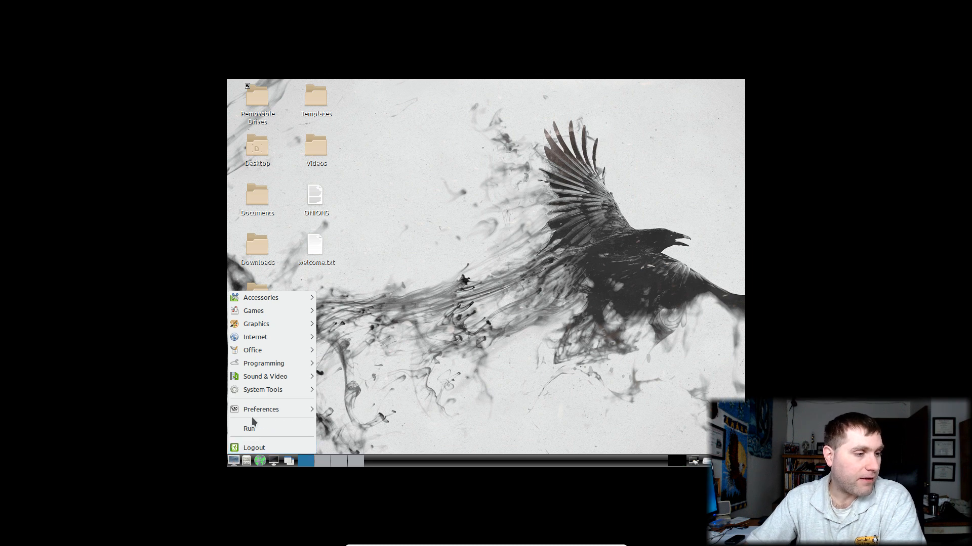
Click the raven wallpaper to dismiss the applications menu
{"action": "left_click", "coordinate": [559, 237]}
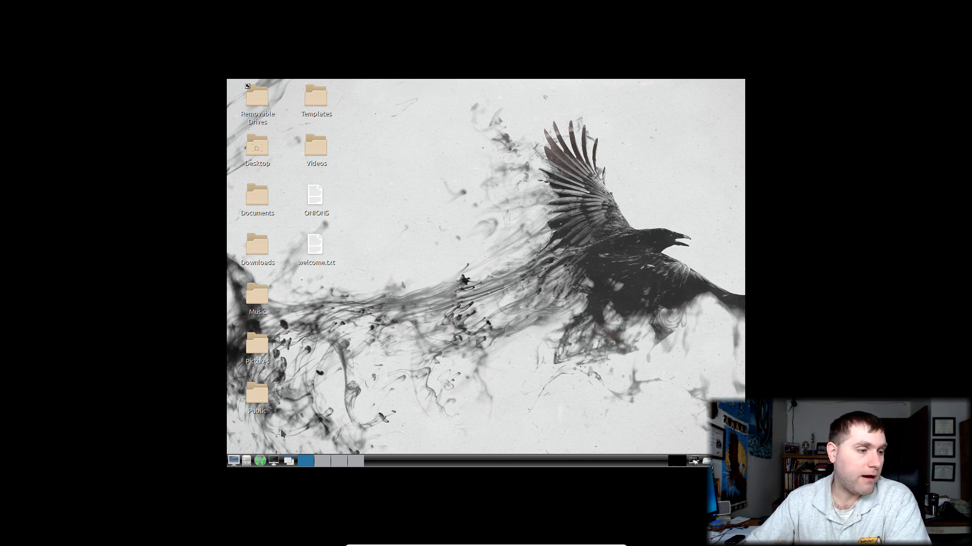
Open the Run dialog from the applications menu and cancel it without running anything
{"action": "left_click", "coordinate": [230, 462]}
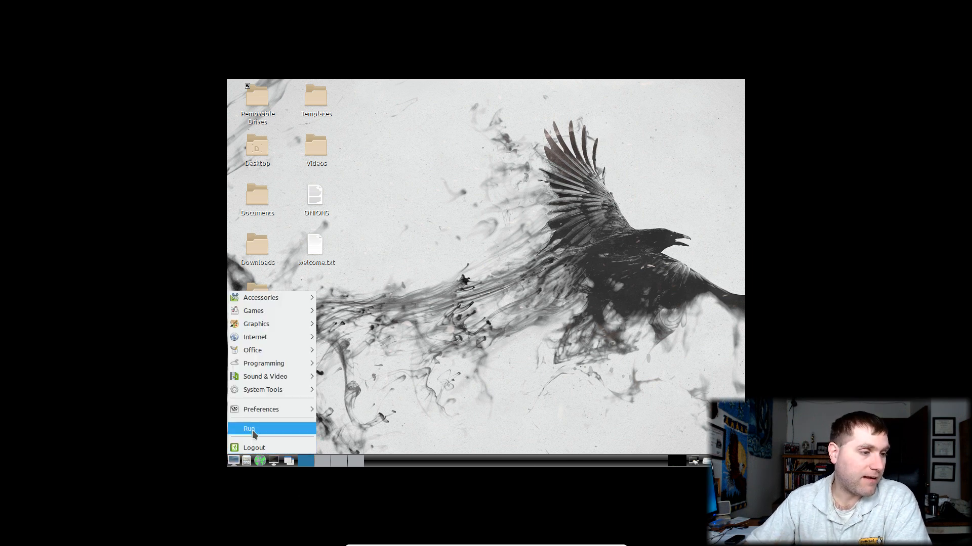
{"action": "left_click", "coordinate": [256, 431]}
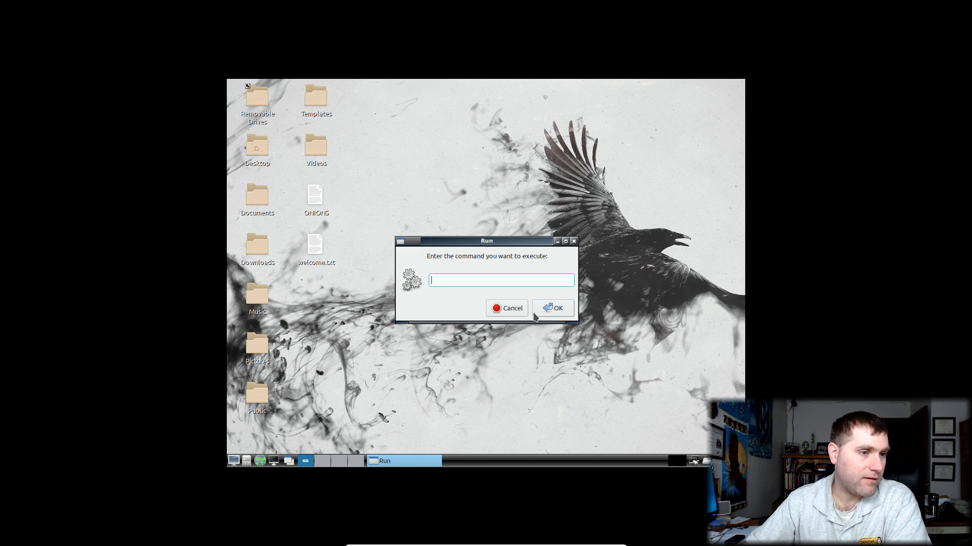
{"action": "left_click", "coordinate": [507, 308]}
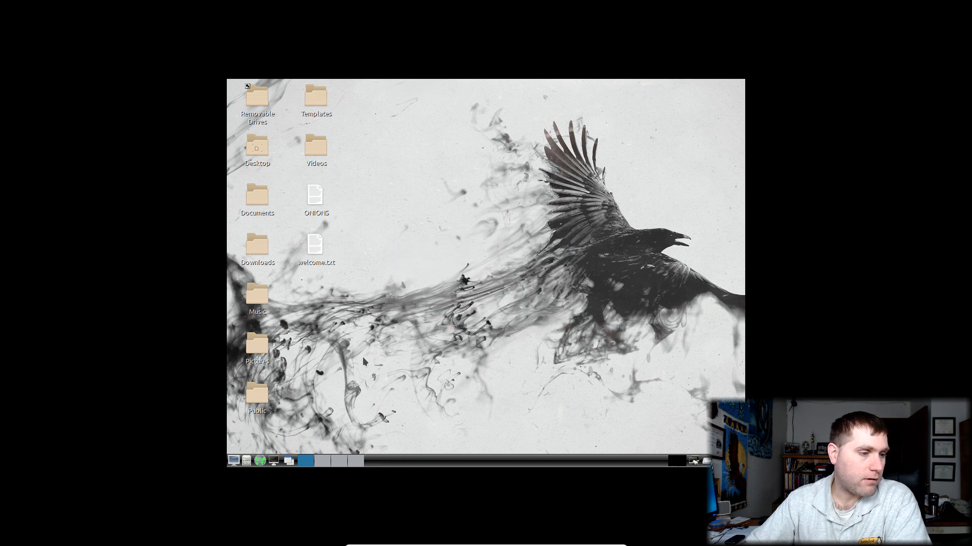
Bring up the Shutdown Menu via Logout and choose Shut Down, confirming it
{"action": "left_click", "coordinate": [234, 461]}
{"action": "left_click", "coordinate": [253, 448]}
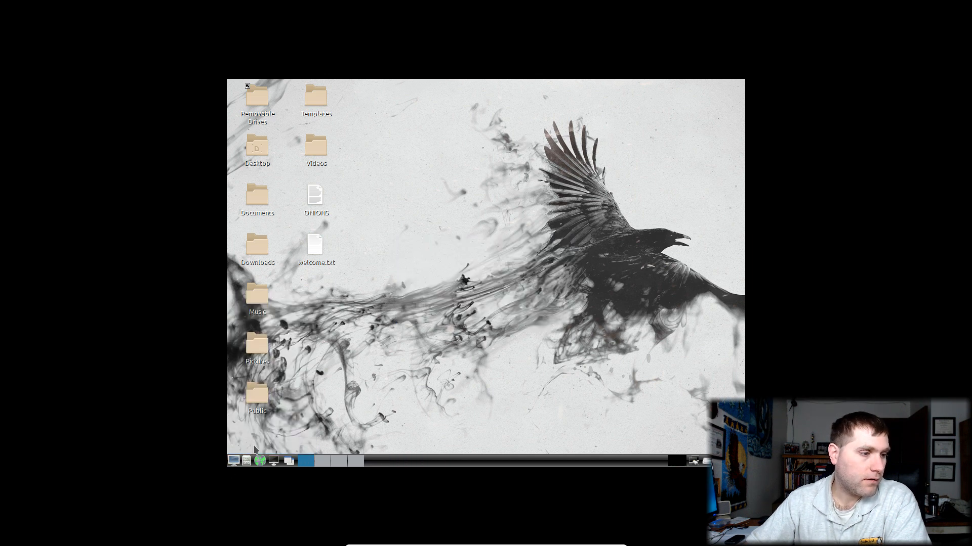
{"action": "left_click", "coordinate": [511, 258]}
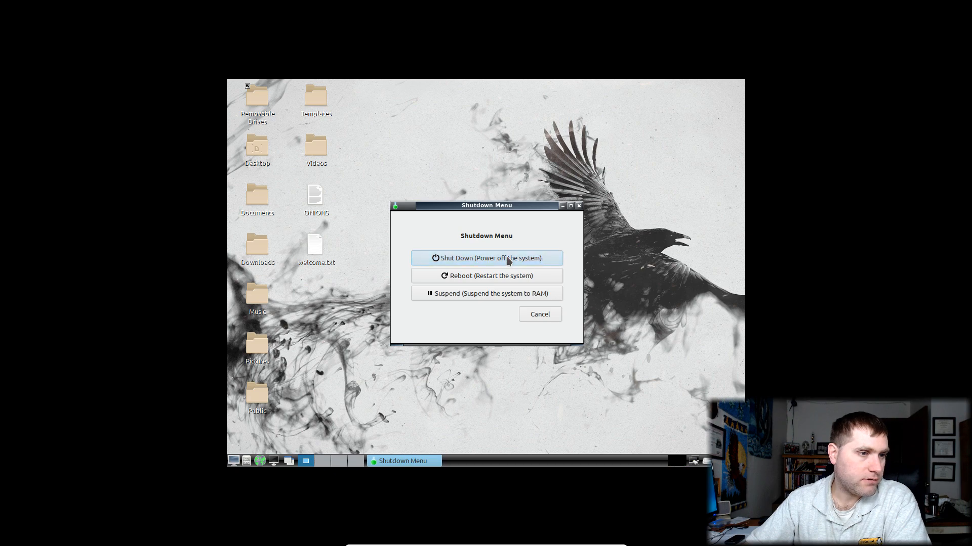
{"action": "left_click", "coordinate": [521, 286]}
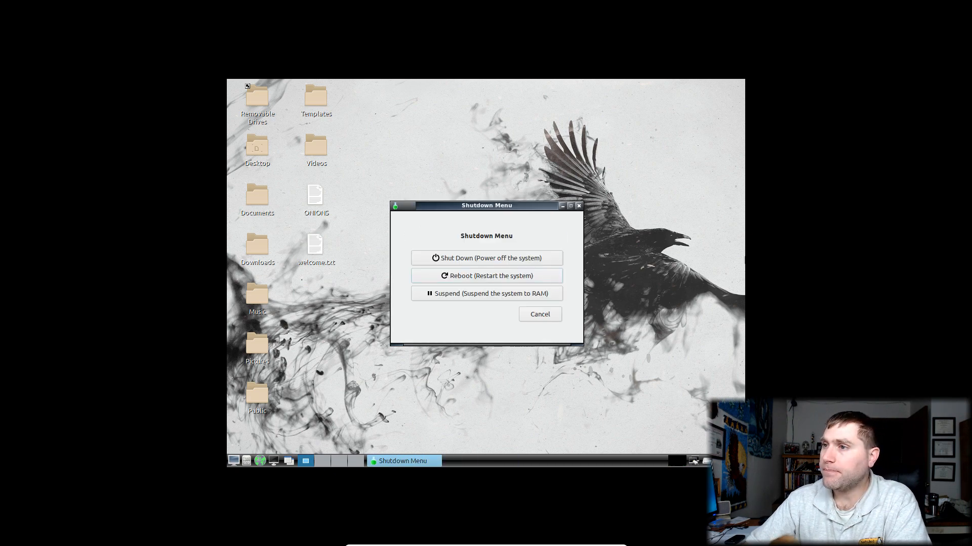